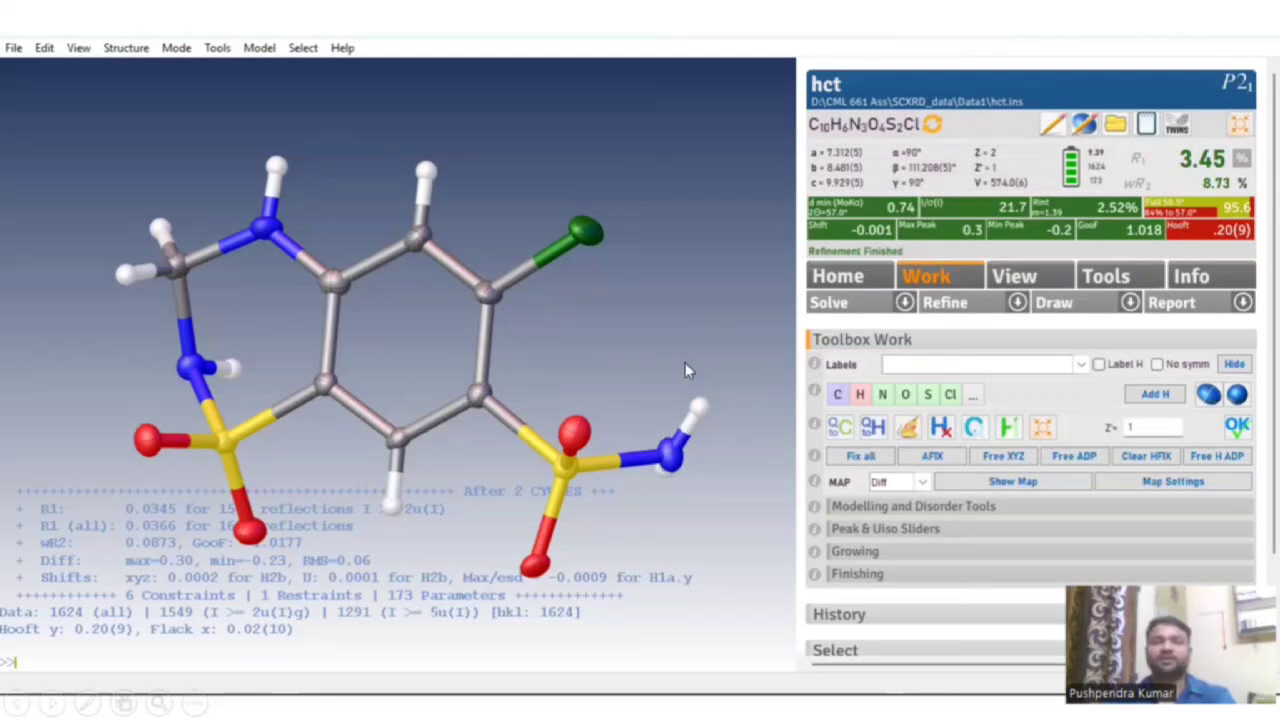
# Advance past the hct packing, RMAL structure and RMAL packing slides to the simulated powder XRD pattern.
pyautogui.click(857, 267)
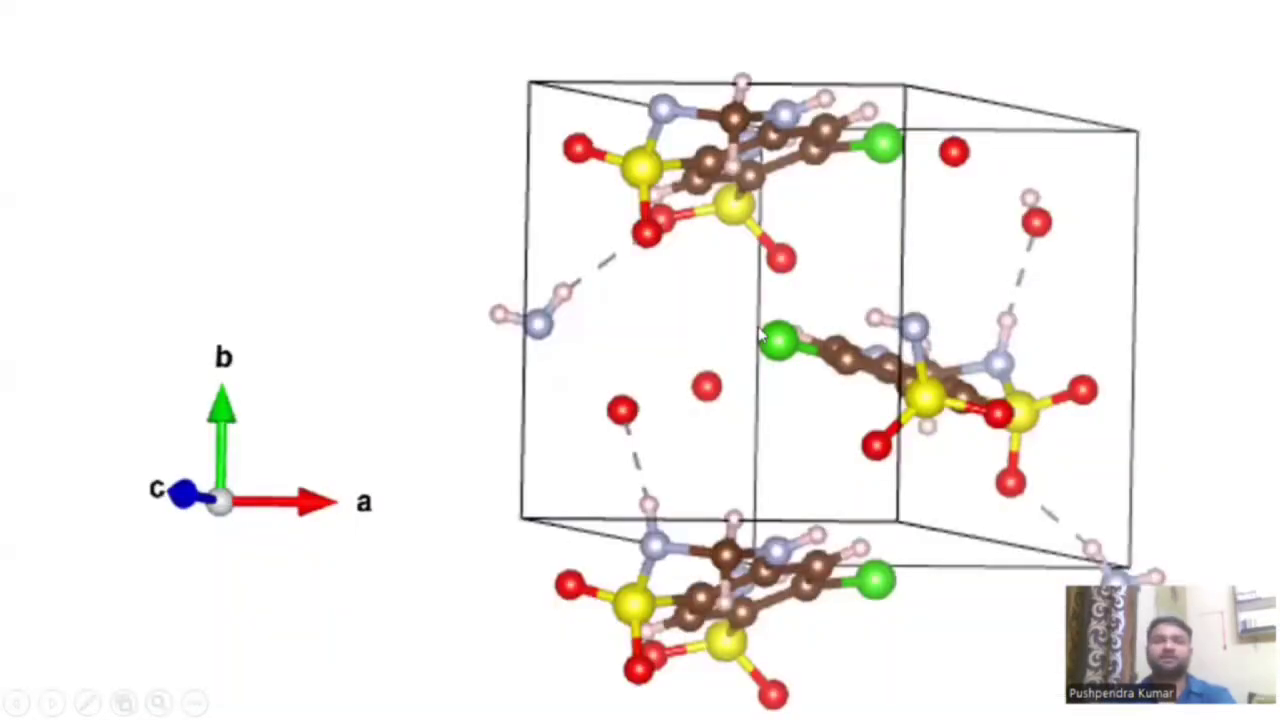
pyautogui.click(272, 70)
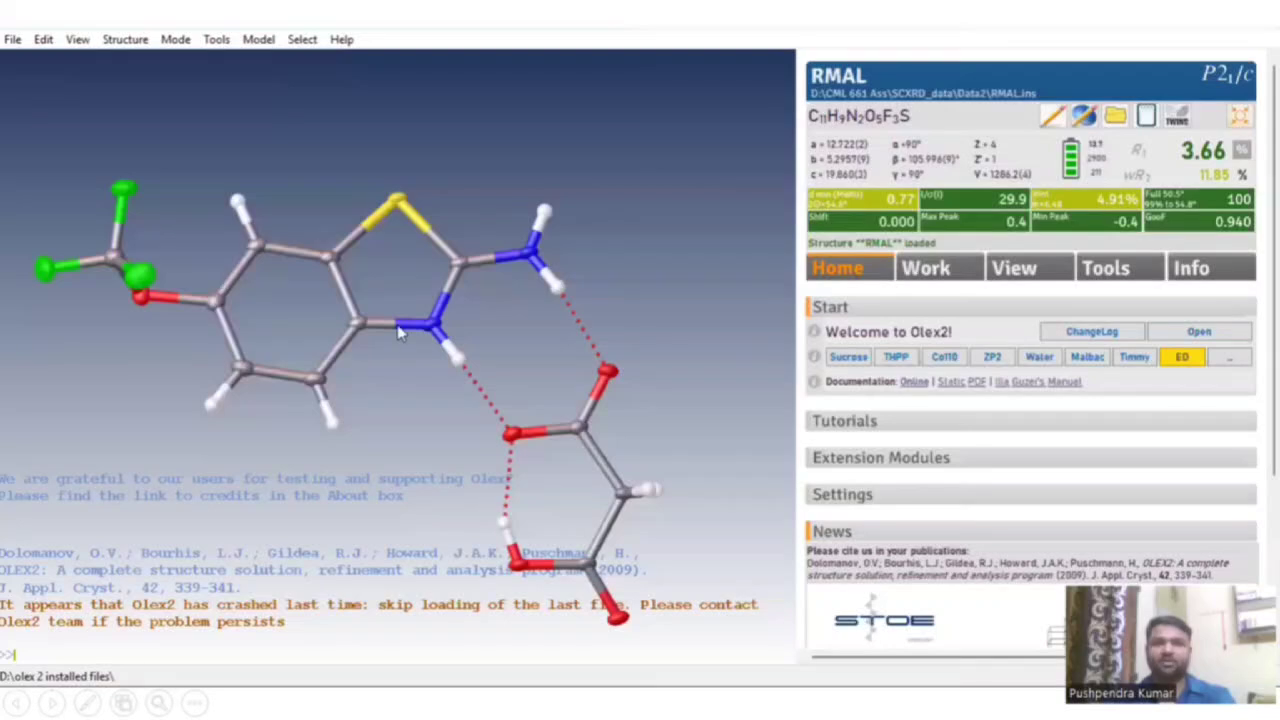
pyautogui.click(450, 372)
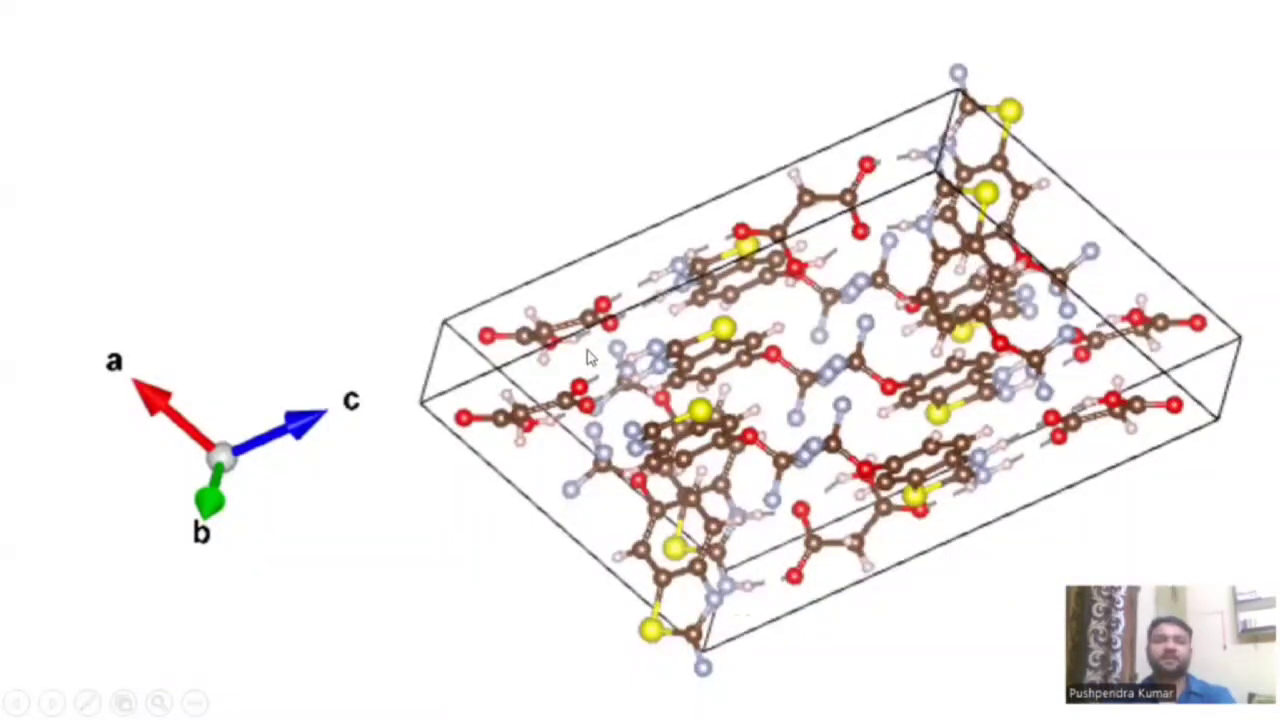
pyautogui.click(200, 245)
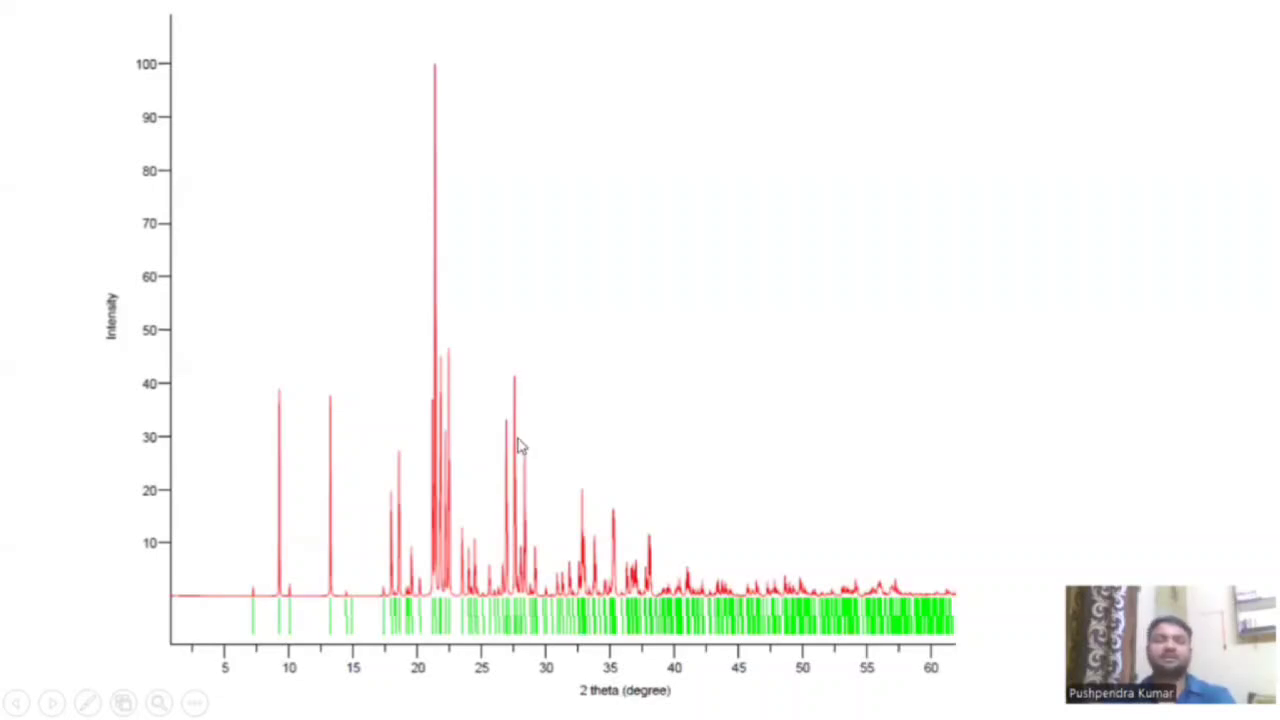
# Advance through the ropa structure, packing and diffraction slides to the closing Thank you slide.
pyautogui.click(523, 405)
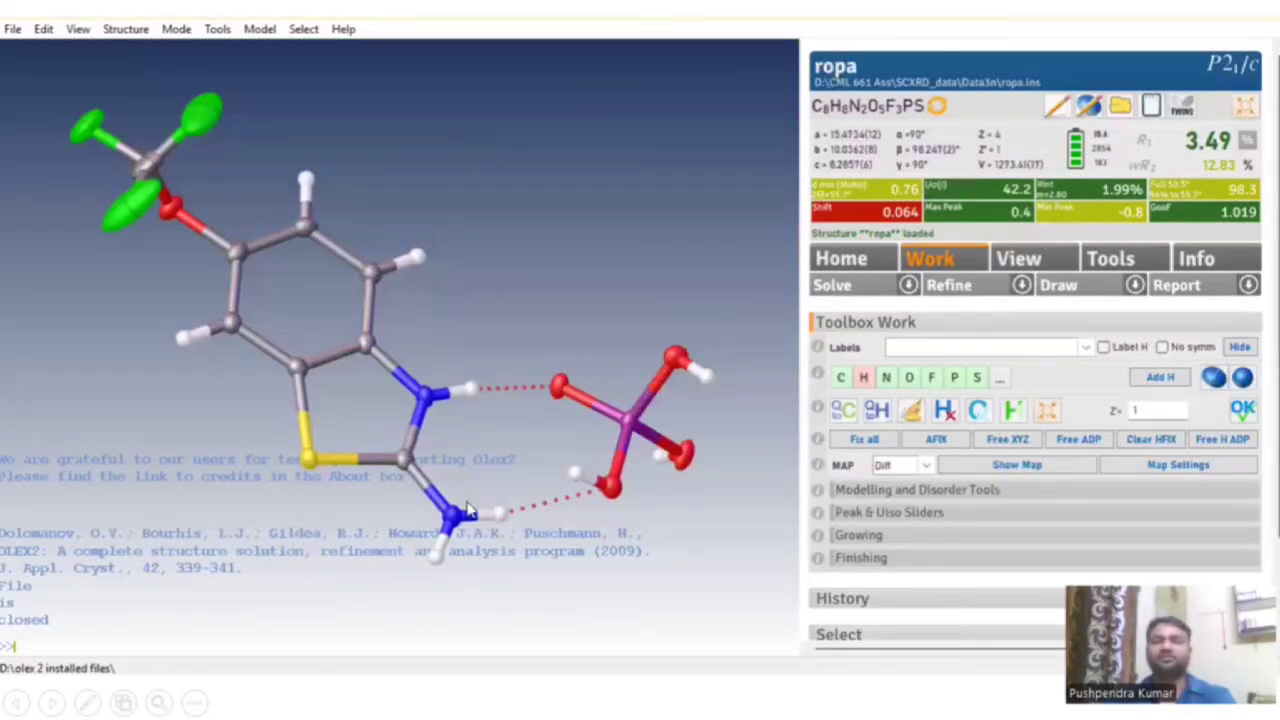
pyautogui.click(724, 386)
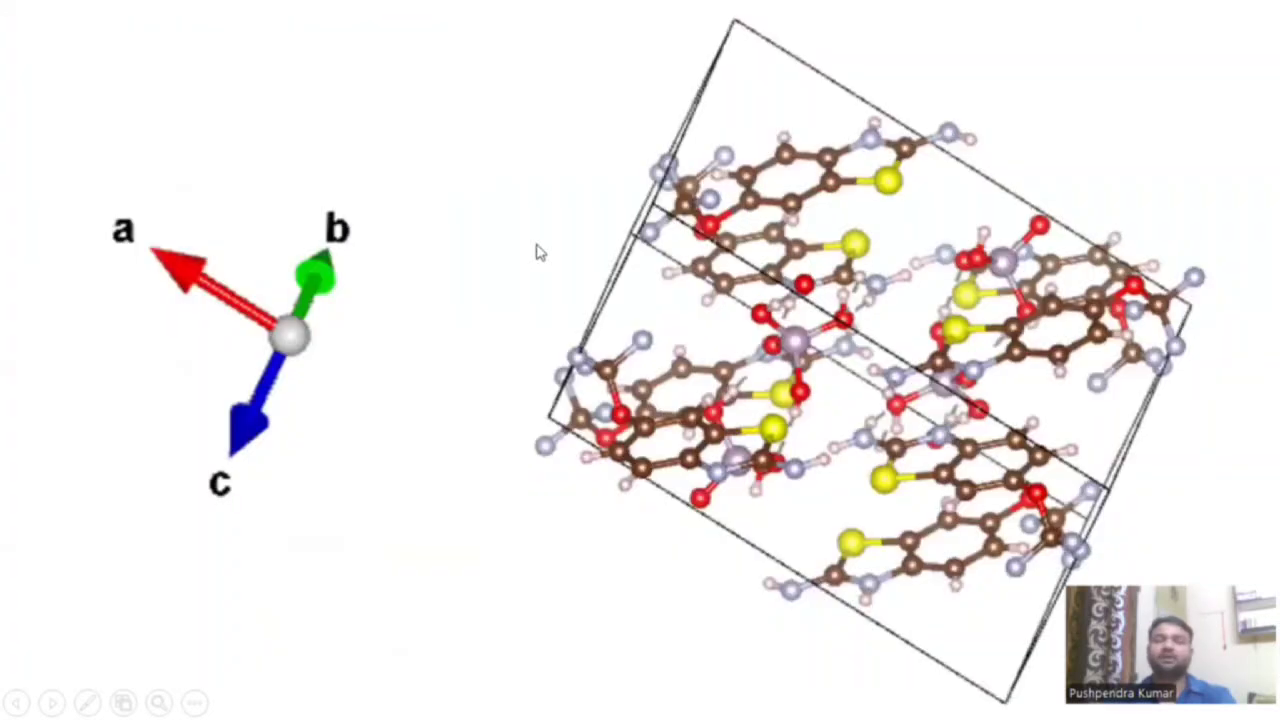
pyautogui.click(684, 415)
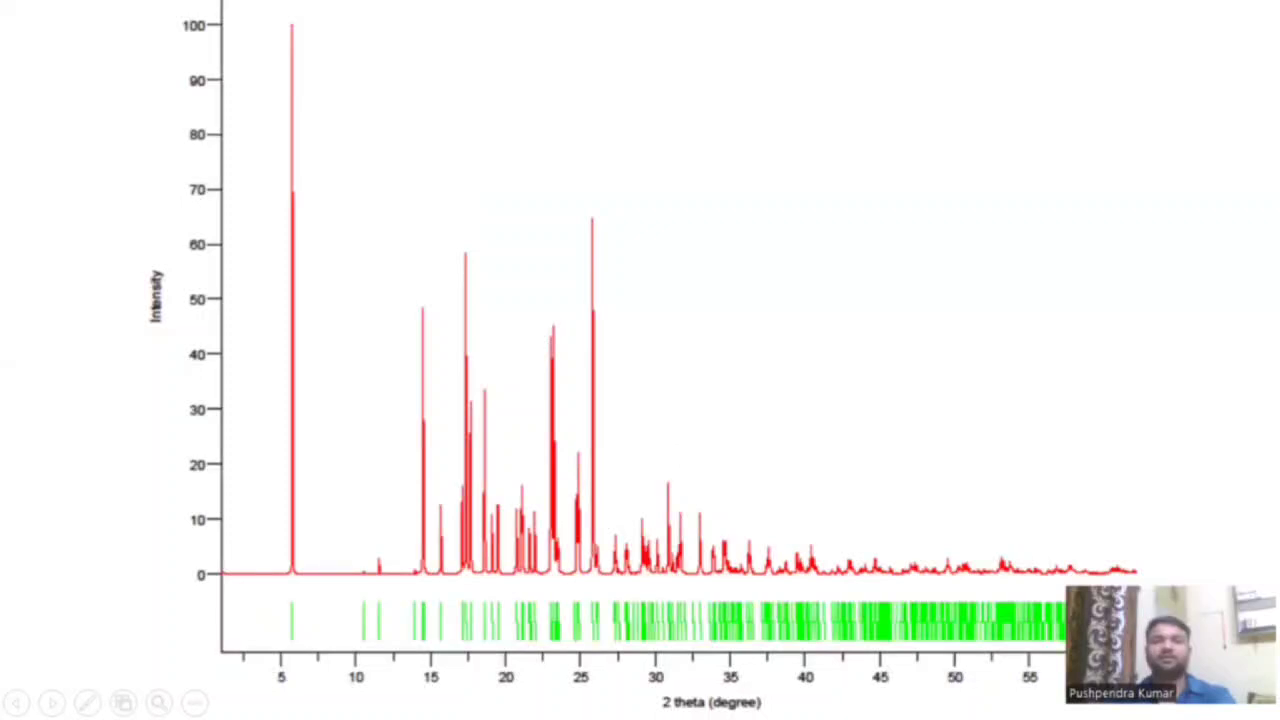
pyautogui.press('Right')
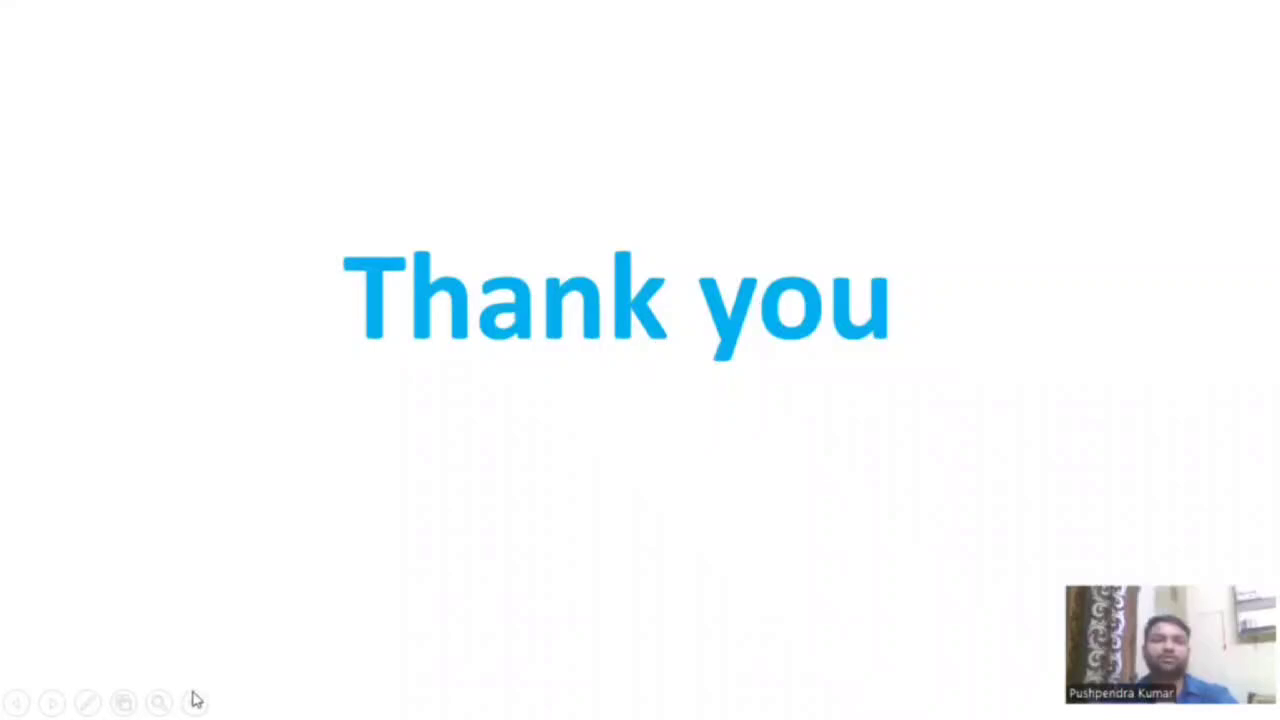
pyautogui.click(194, 695)
# End the slideshow, minimize PowerPoint and bring up the Data1 File Explorer window.
pyautogui.click(153, 655)
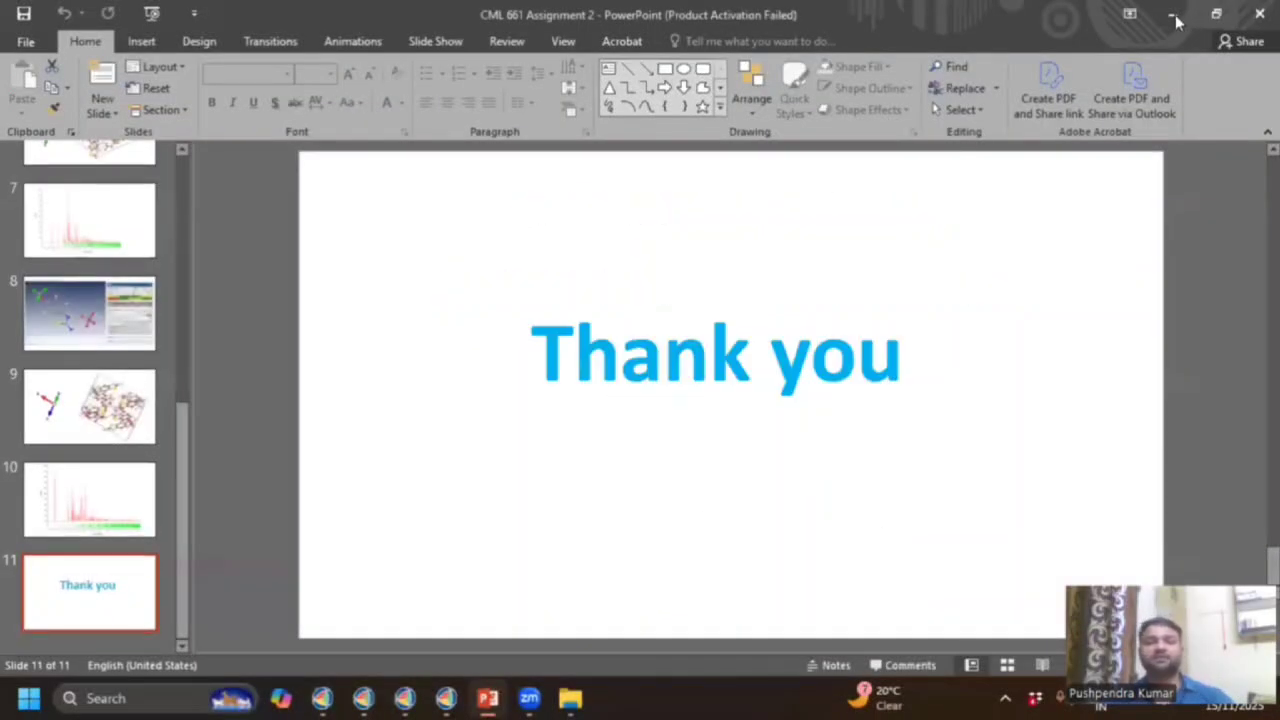
pyautogui.click(500, 698)
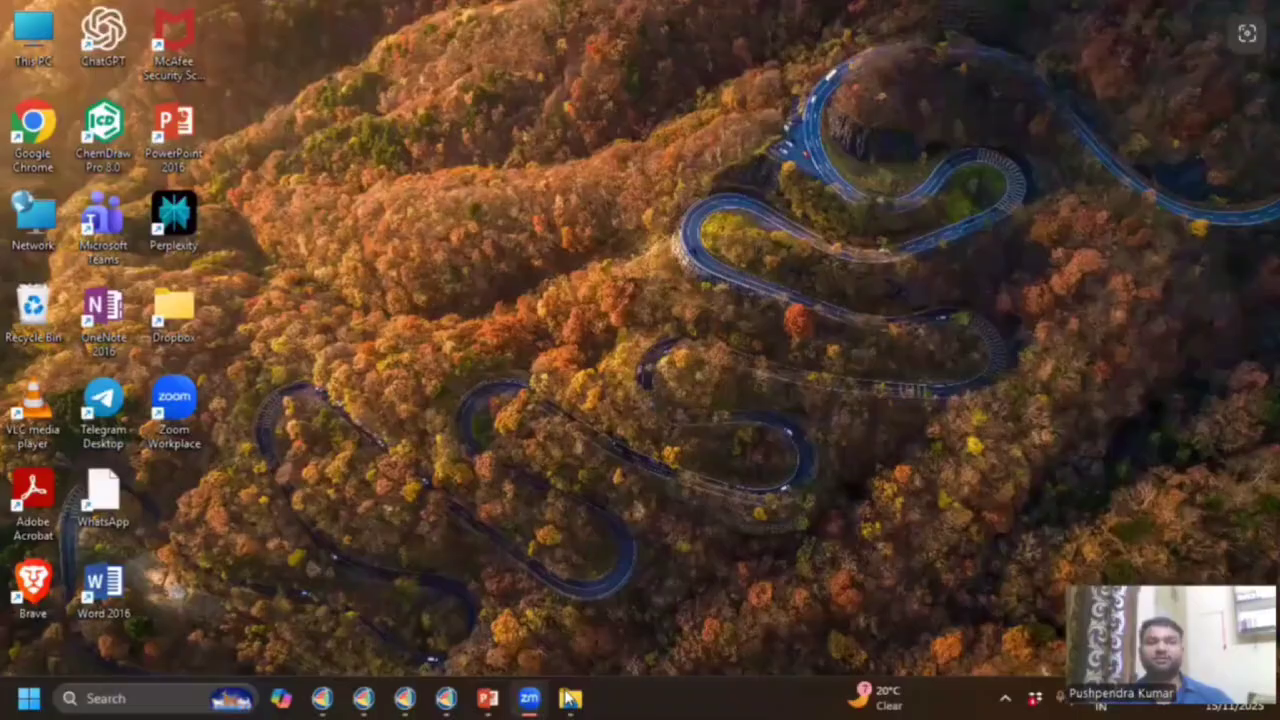
pyautogui.click(569, 698)
pyautogui.click(527, 573)
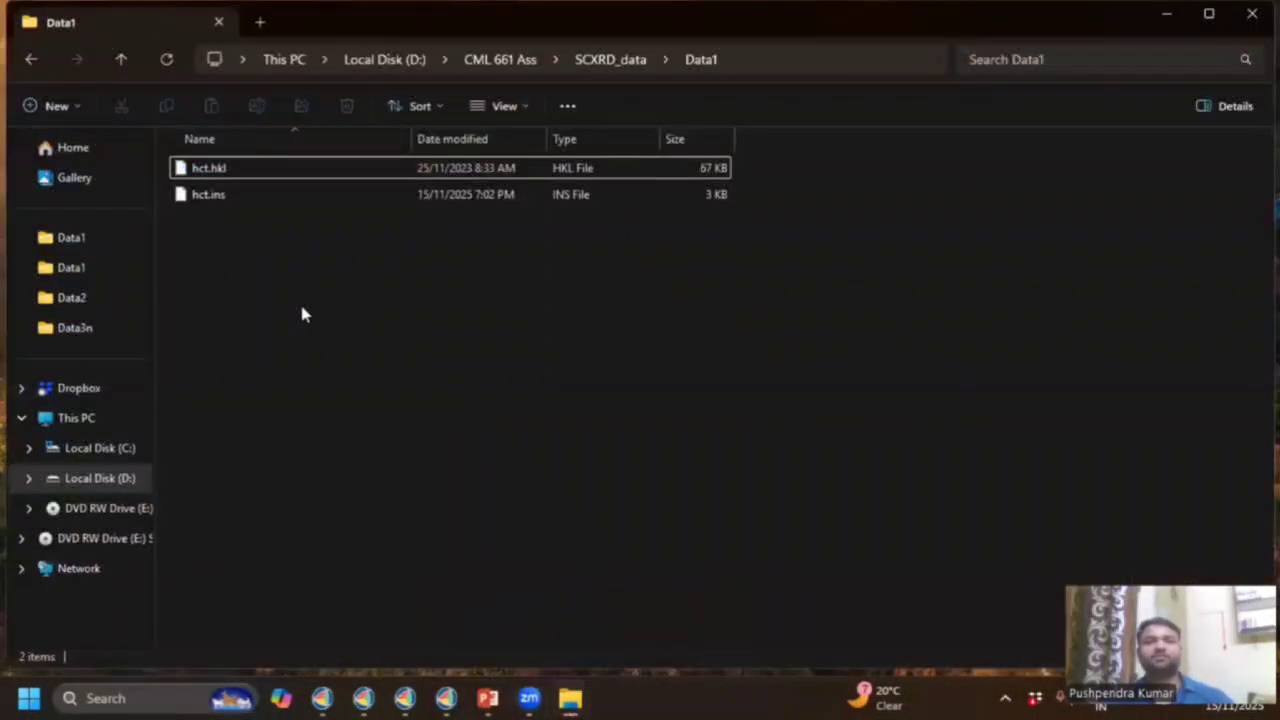
# Browse SCXRD_data into Data1 and back, then open the Data3n folder.
pyautogui.click(30, 60)
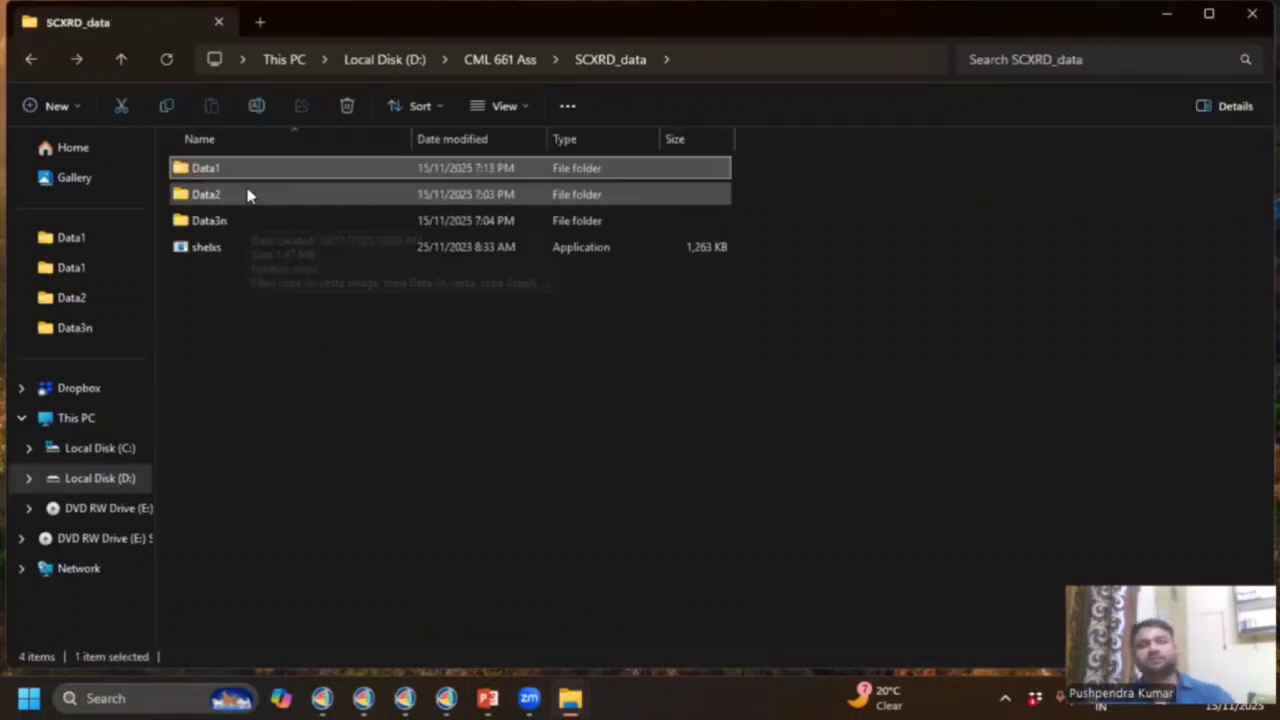
pyautogui.doubleClick(295, 167)
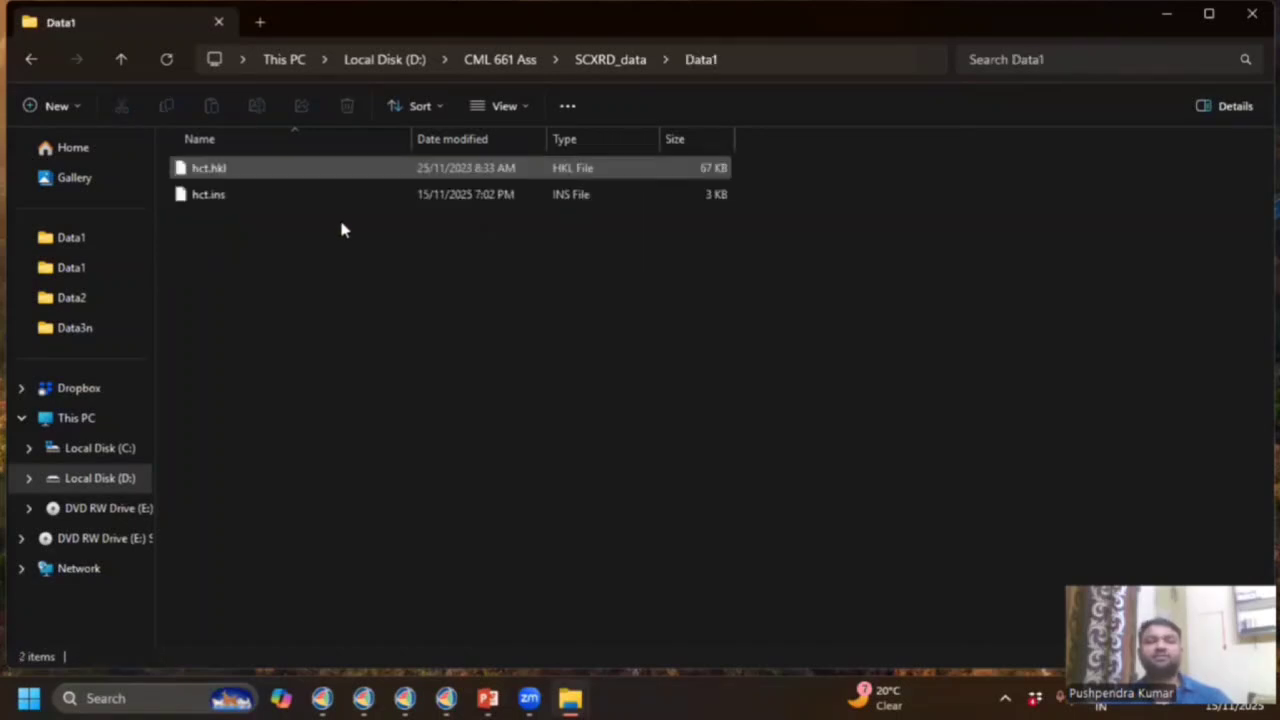
pyautogui.click(32, 60)
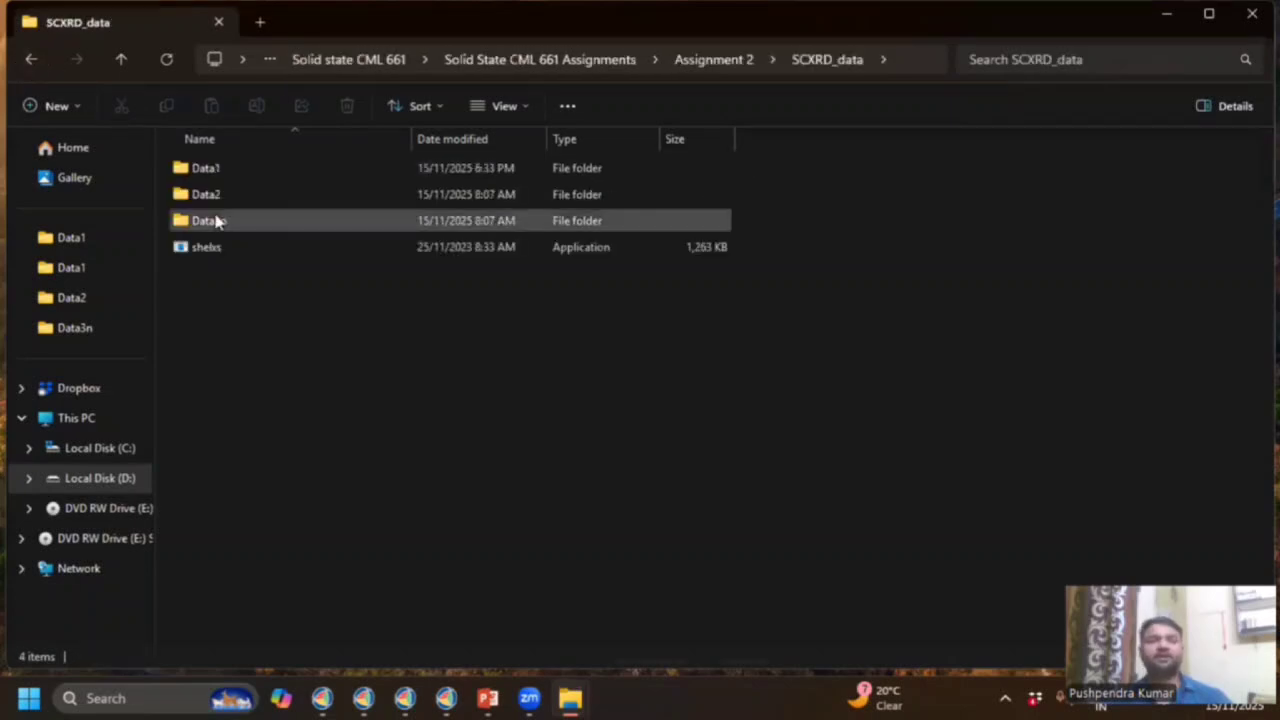
pyautogui.doubleClick(218, 221)
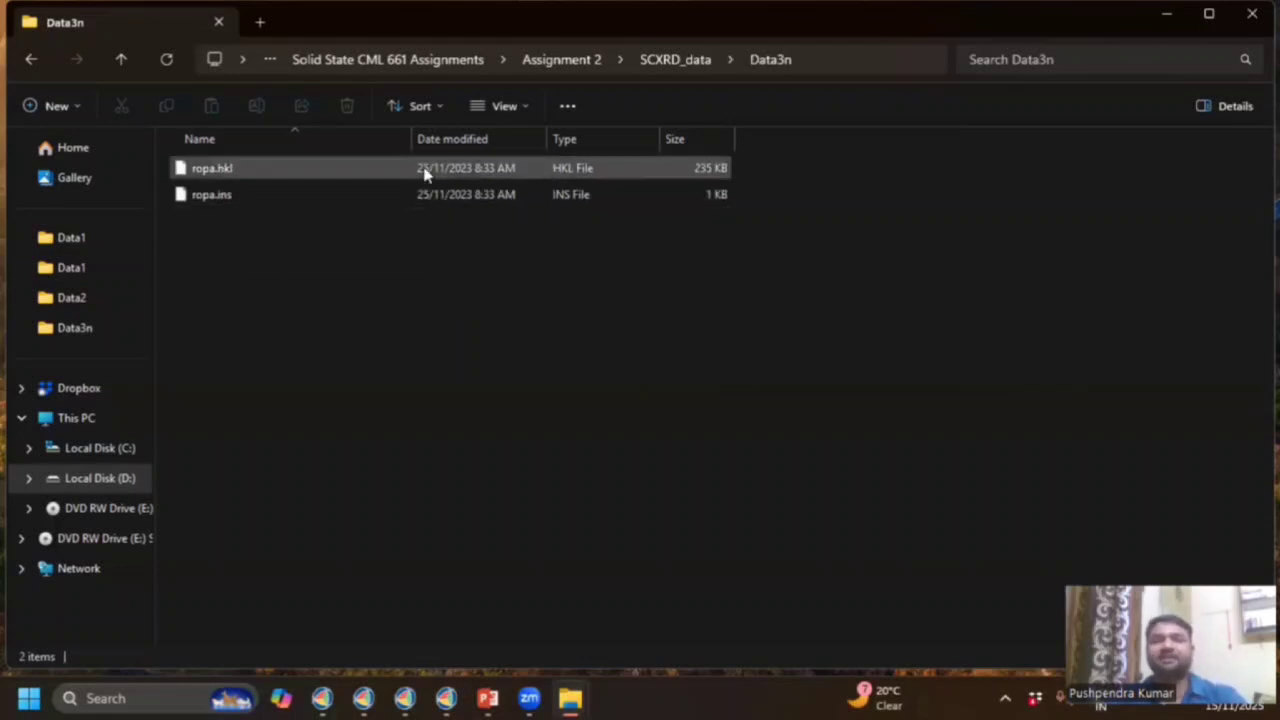
# Open ropa.ins in Notepad just once and maximize the Notepad window.
pyautogui.doubleClick(365, 194)
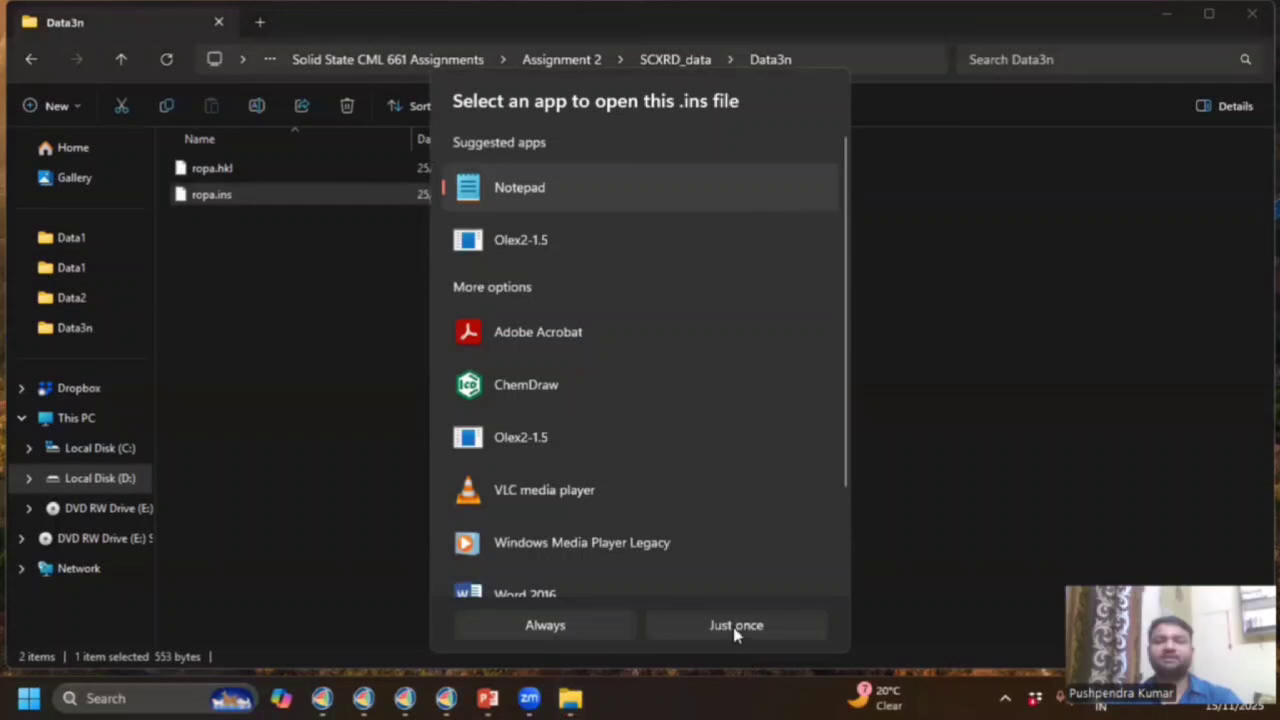
pyautogui.click(735, 625)
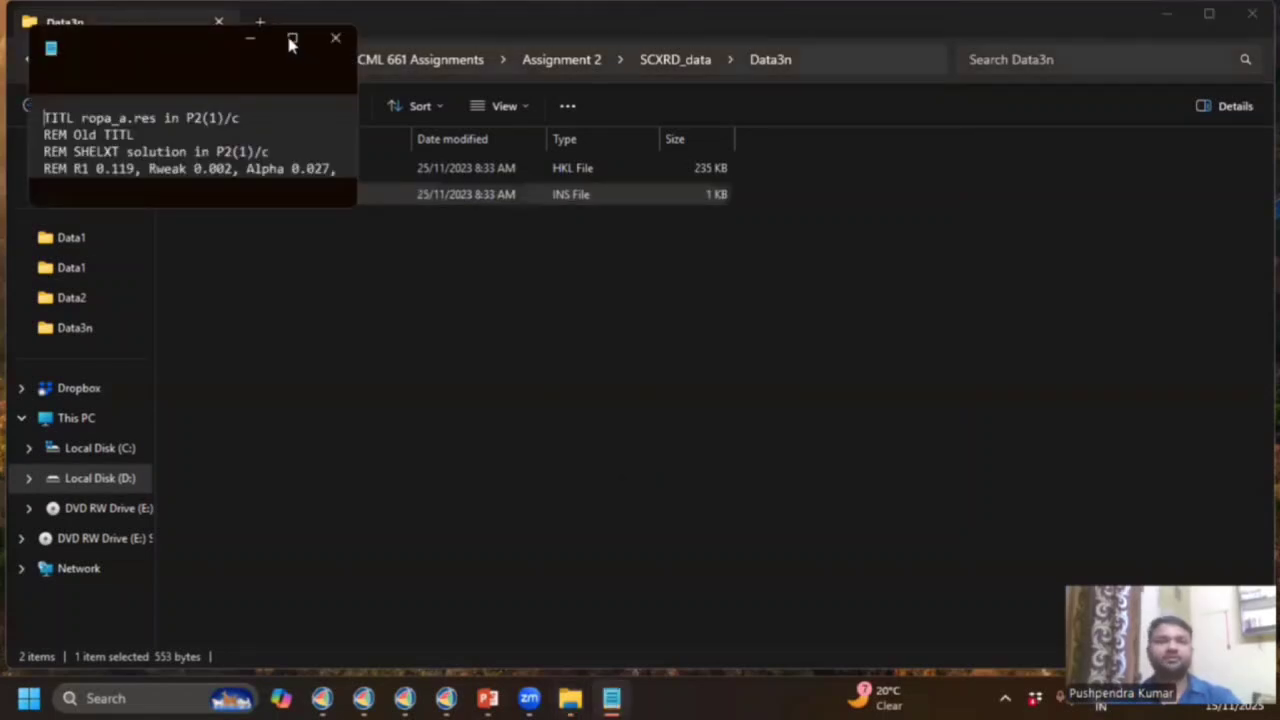
pyautogui.click(291, 40)
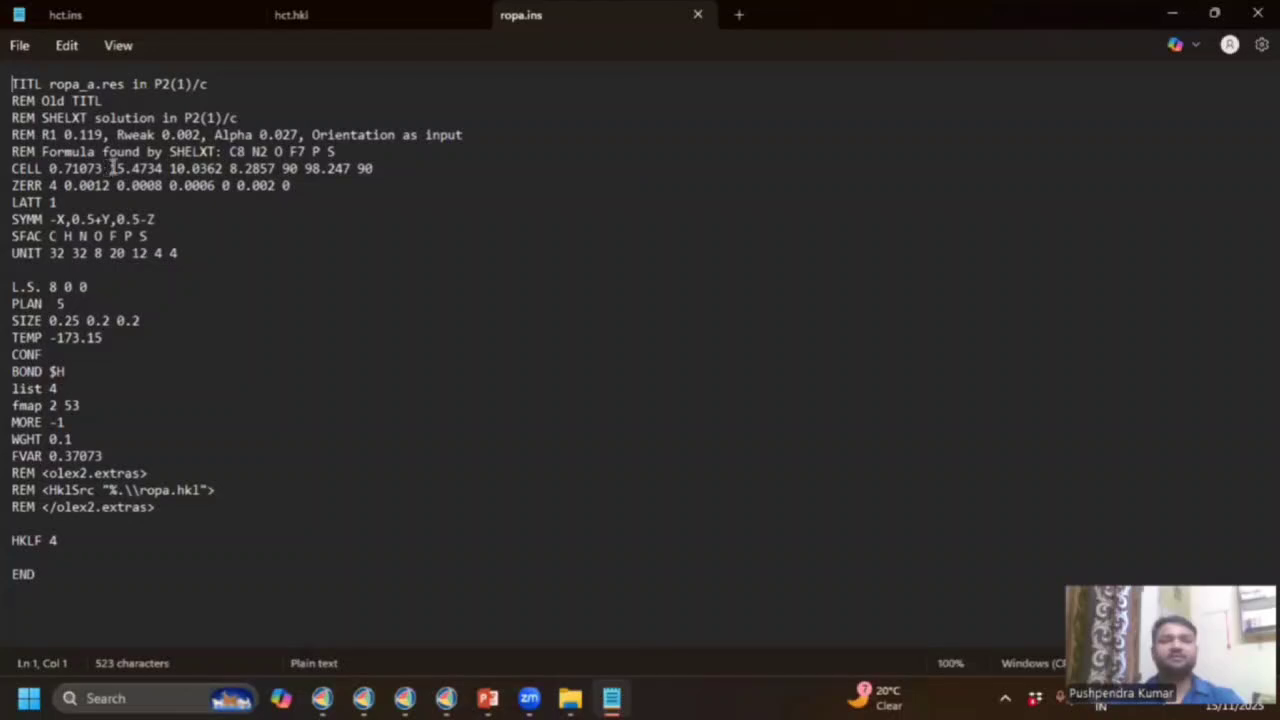
# Highlight the CELL lengths, angles, wavelength 0.71073 and SFAC elements, then minimize Notepad.
pyautogui.moveTo(113, 168); pyautogui.dragTo(273, 170)
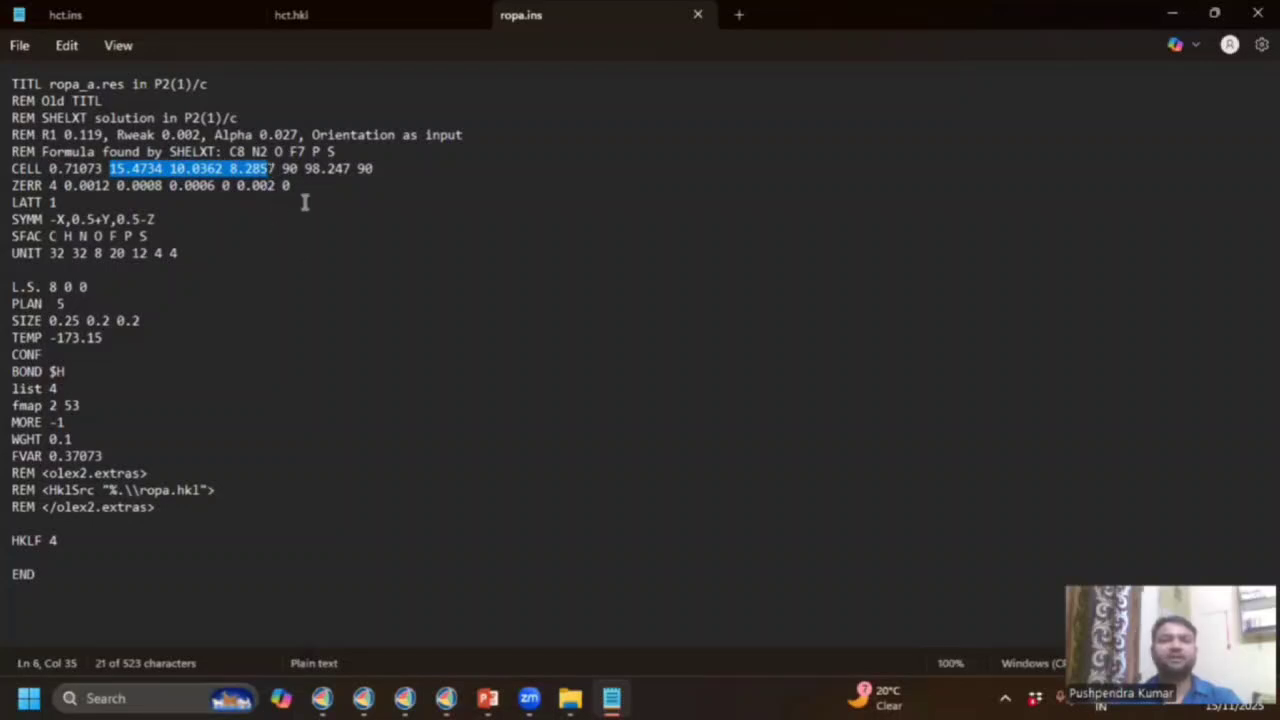
pyautogui.click(282, 168)
pyautogui.moveTo(282, 168); pyautogui.dragTo(380, 181)
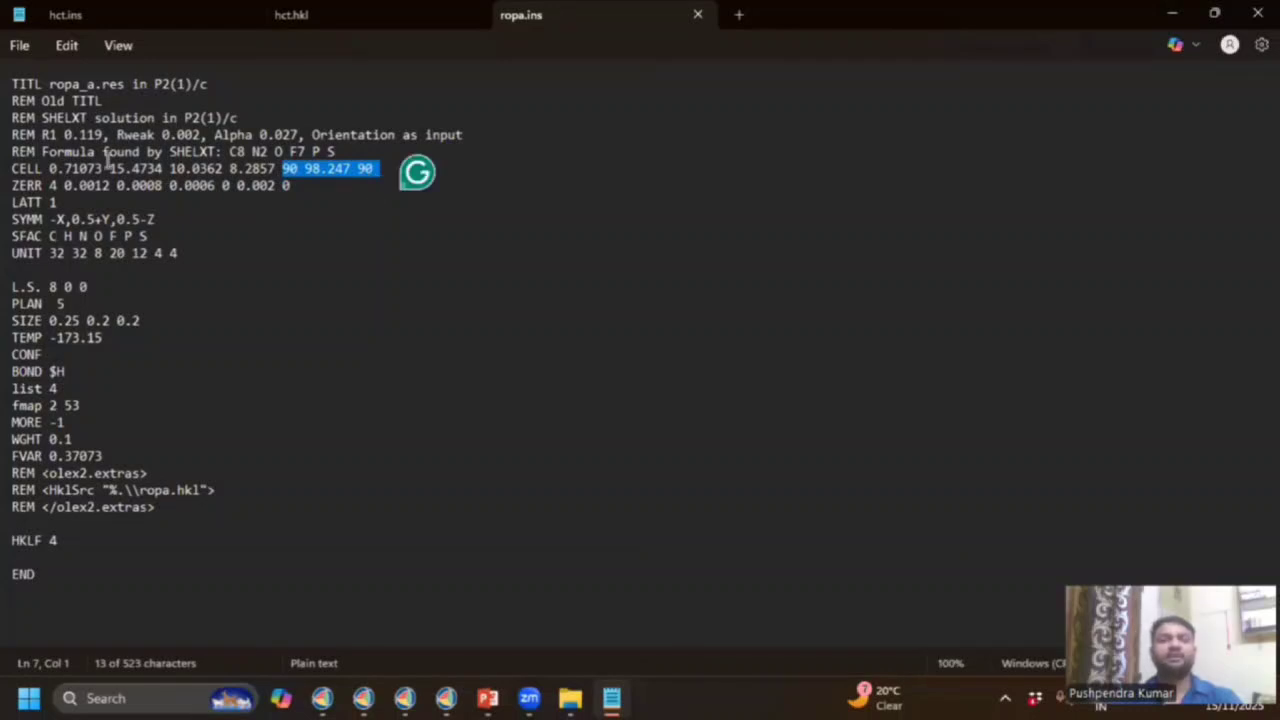
pyautogui.doubleClick(100, 169)
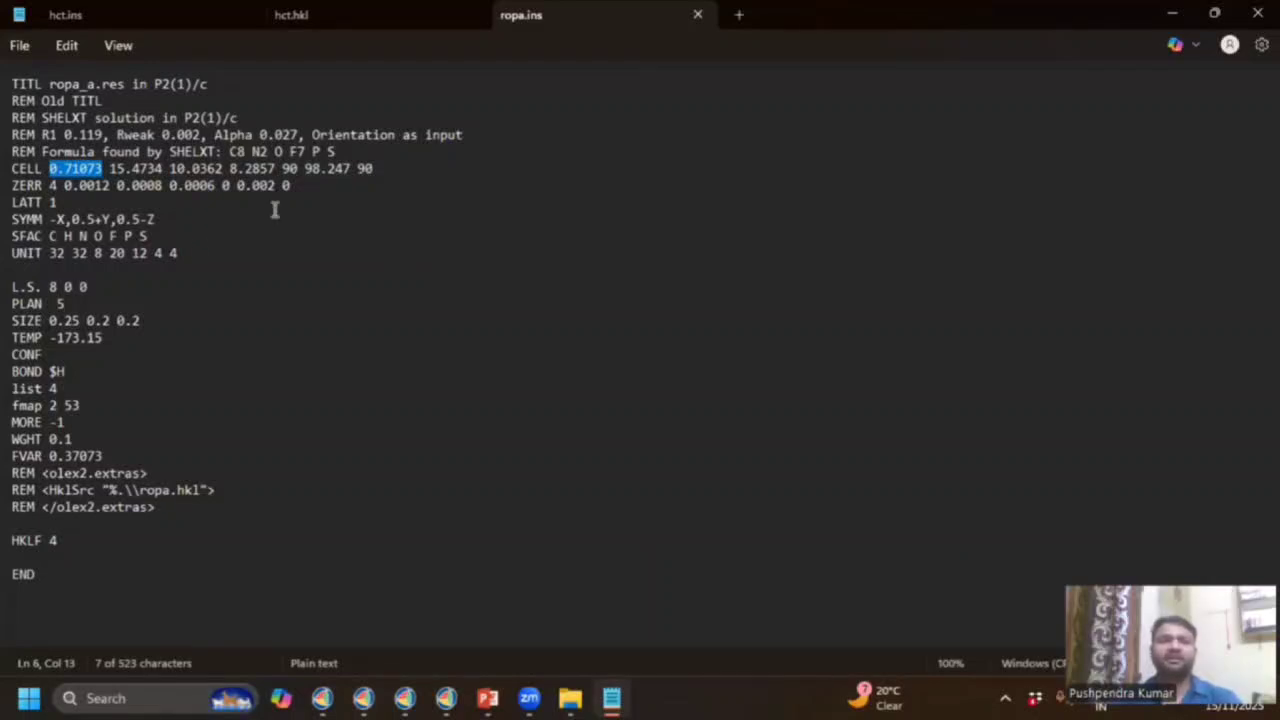
pyautogui.click(237, 286)
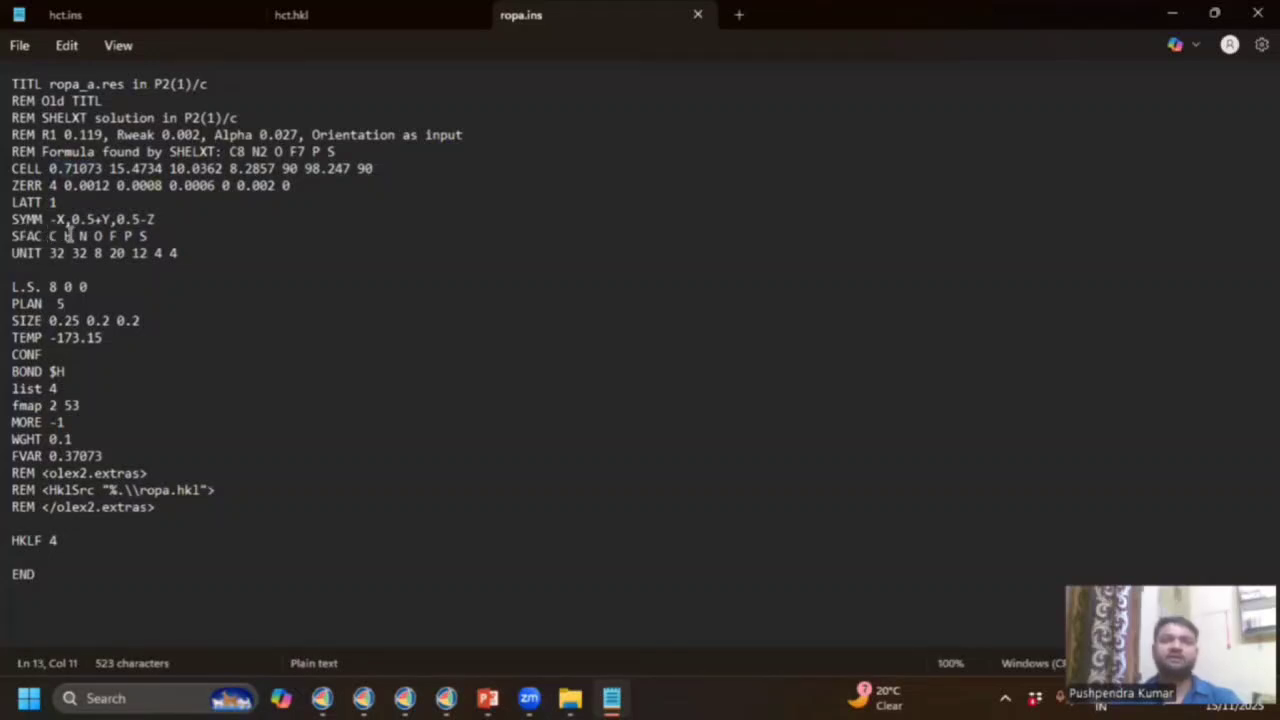
pyautogui.moveTo(49, 236); pyautogui.dragTo(163, 242)
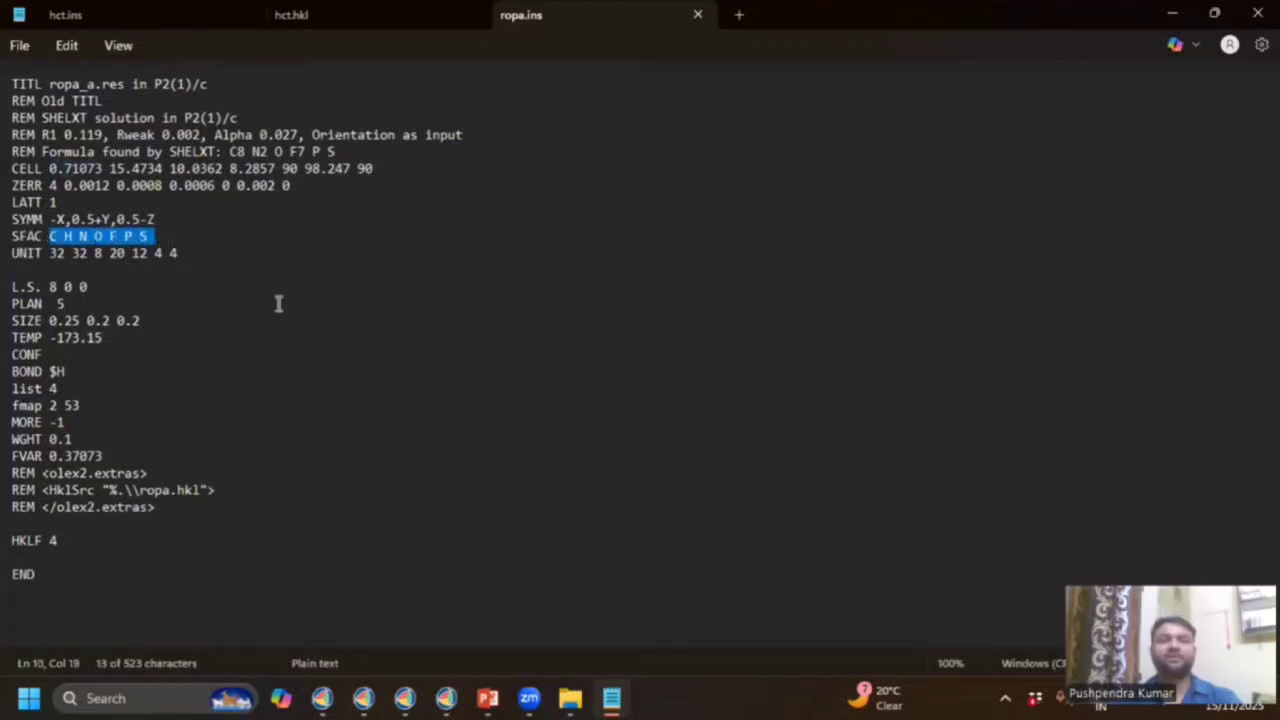
pyautogui.click(50, 250)
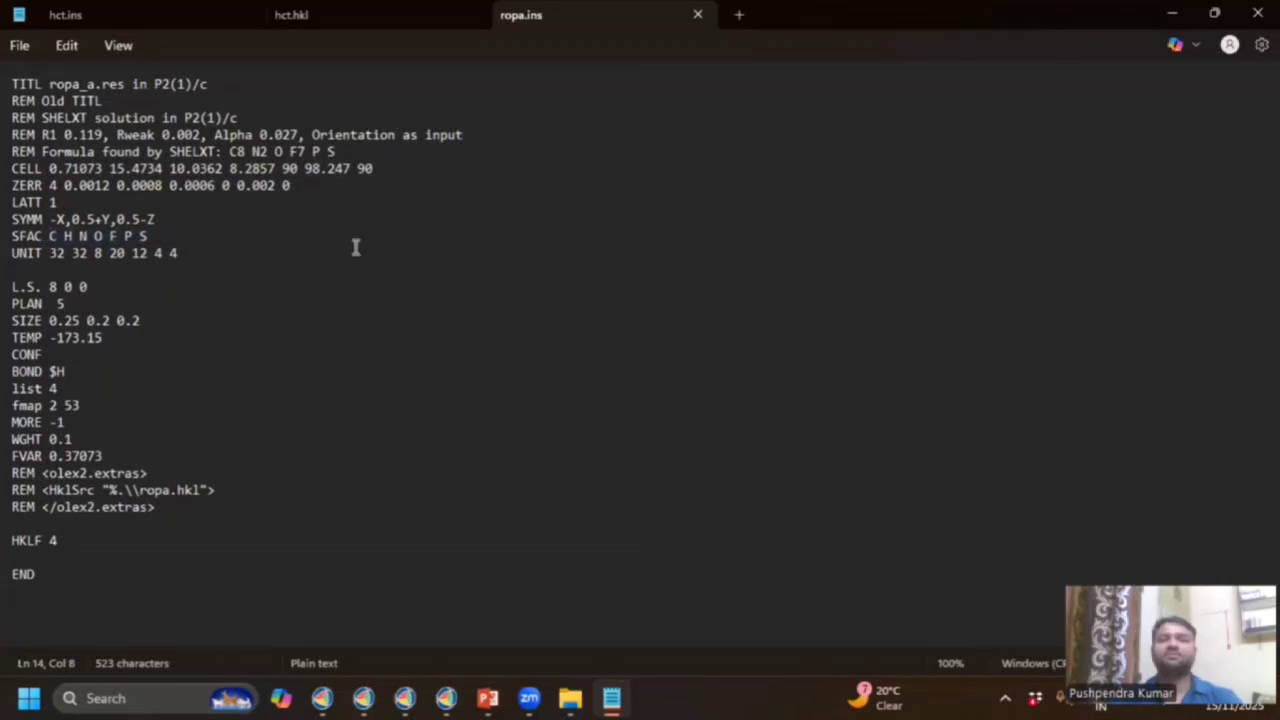
pyautogui.click(1173, 22)
pyautogui.click(497, 183)
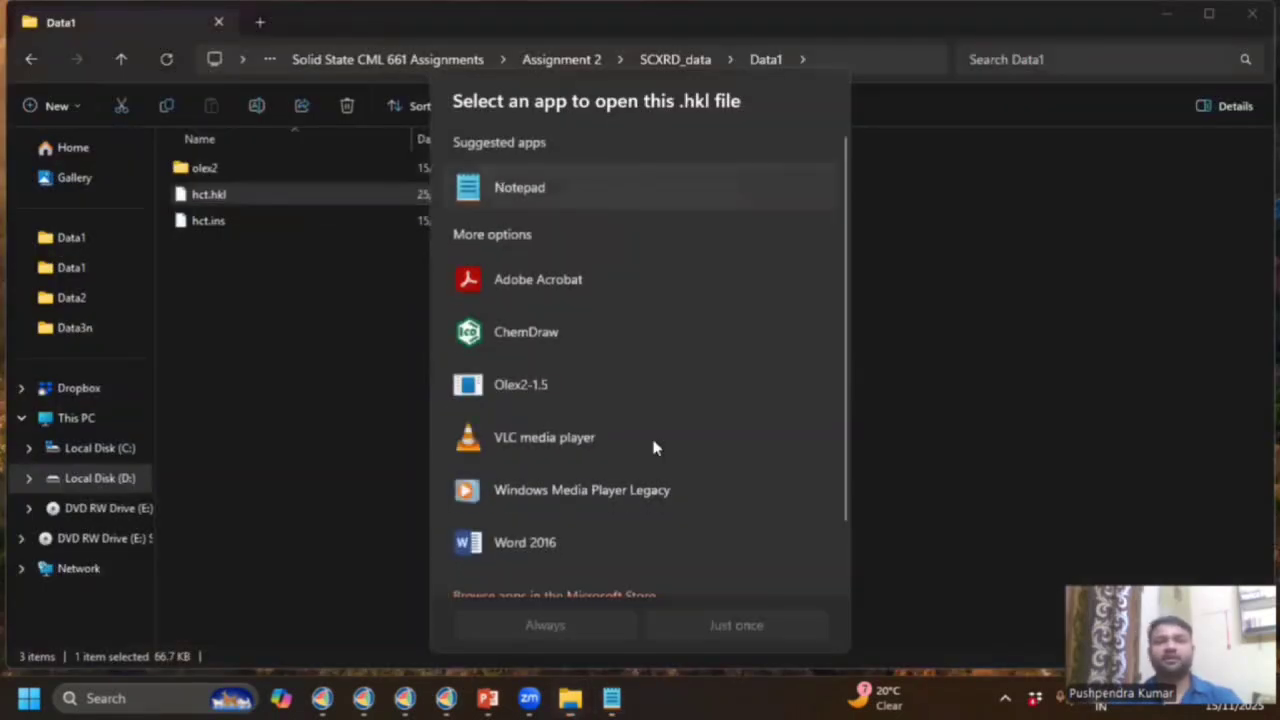
# Open hct.hkl in Notepad and highlight line 9's indices 0 -9 2, intensity 25.55 and sigma 5.01.
pyautogui.click(719, 623)
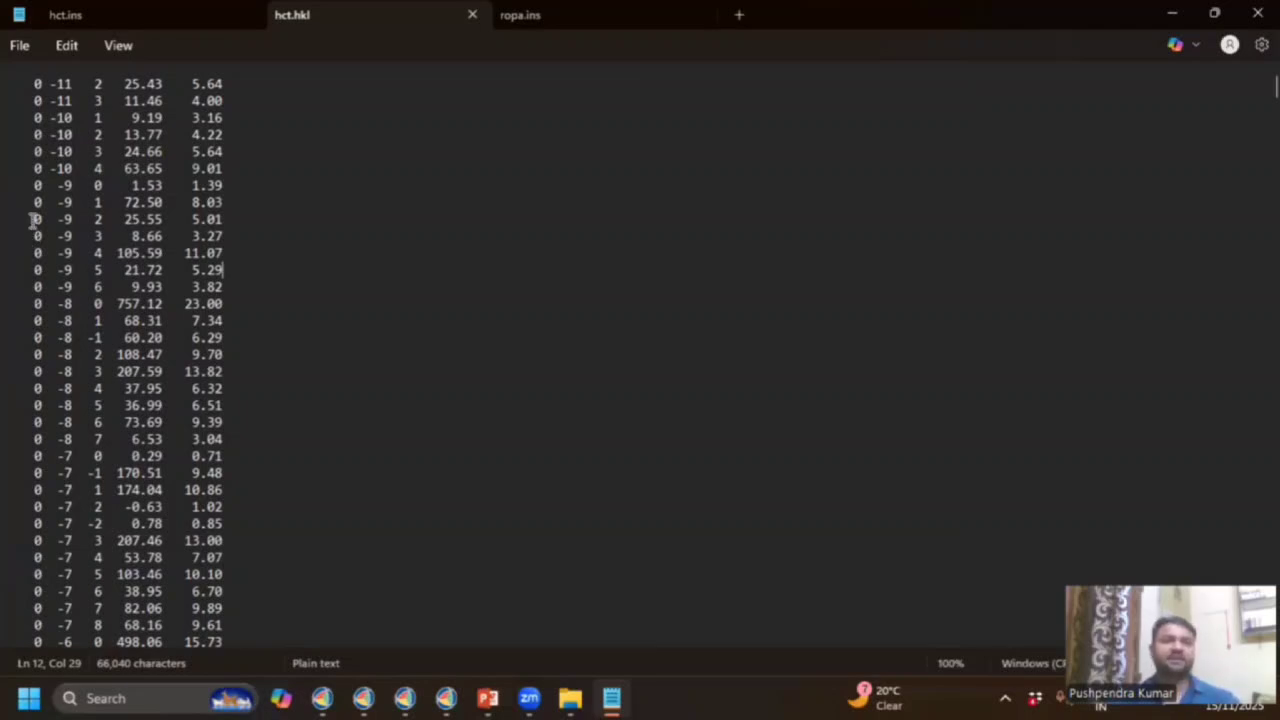
pyautogui.moveTo(101, 222); pyautogui.dragTo(34, 222)
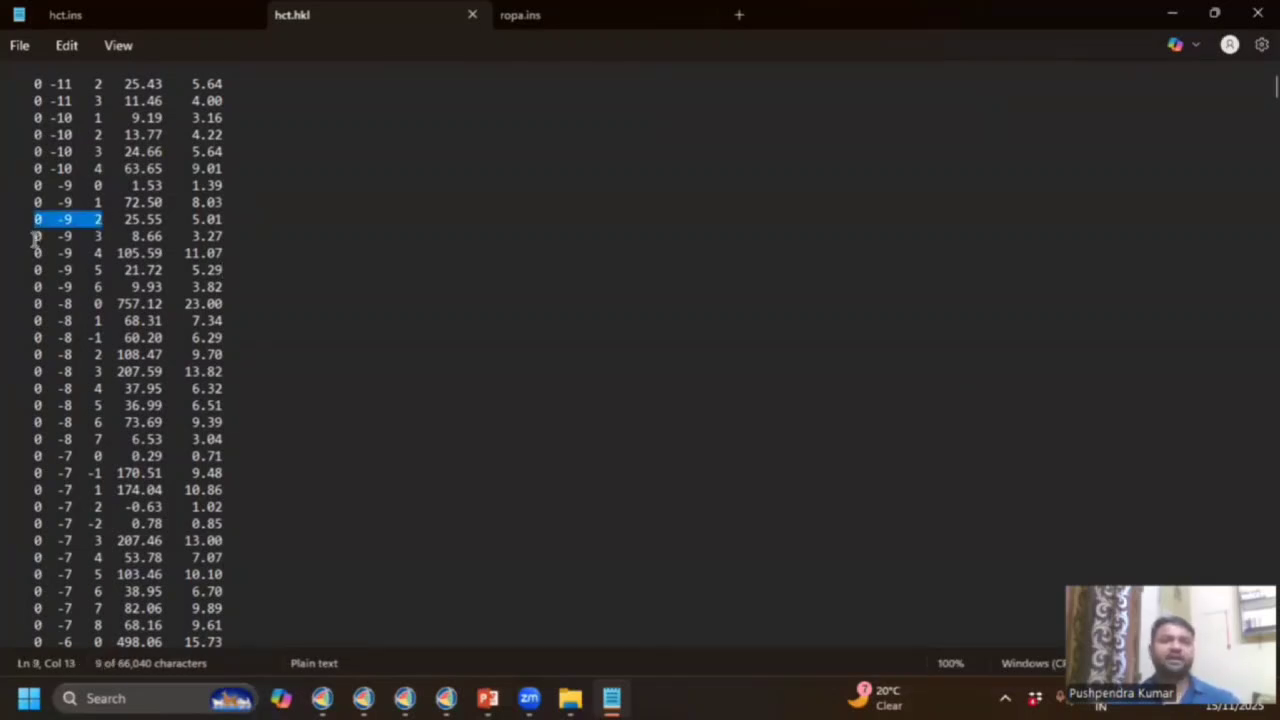
pyautogui.doubleClick(155, 219)
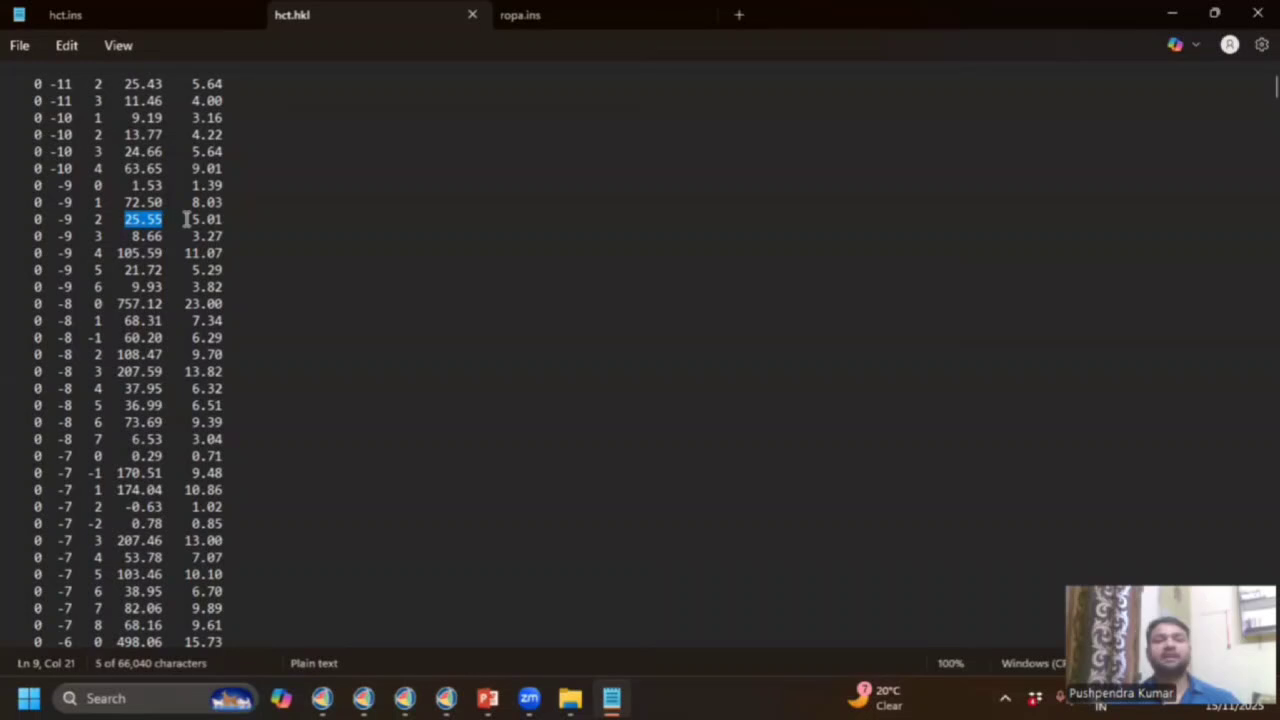
pyautogui.doubleClick(224, 219)
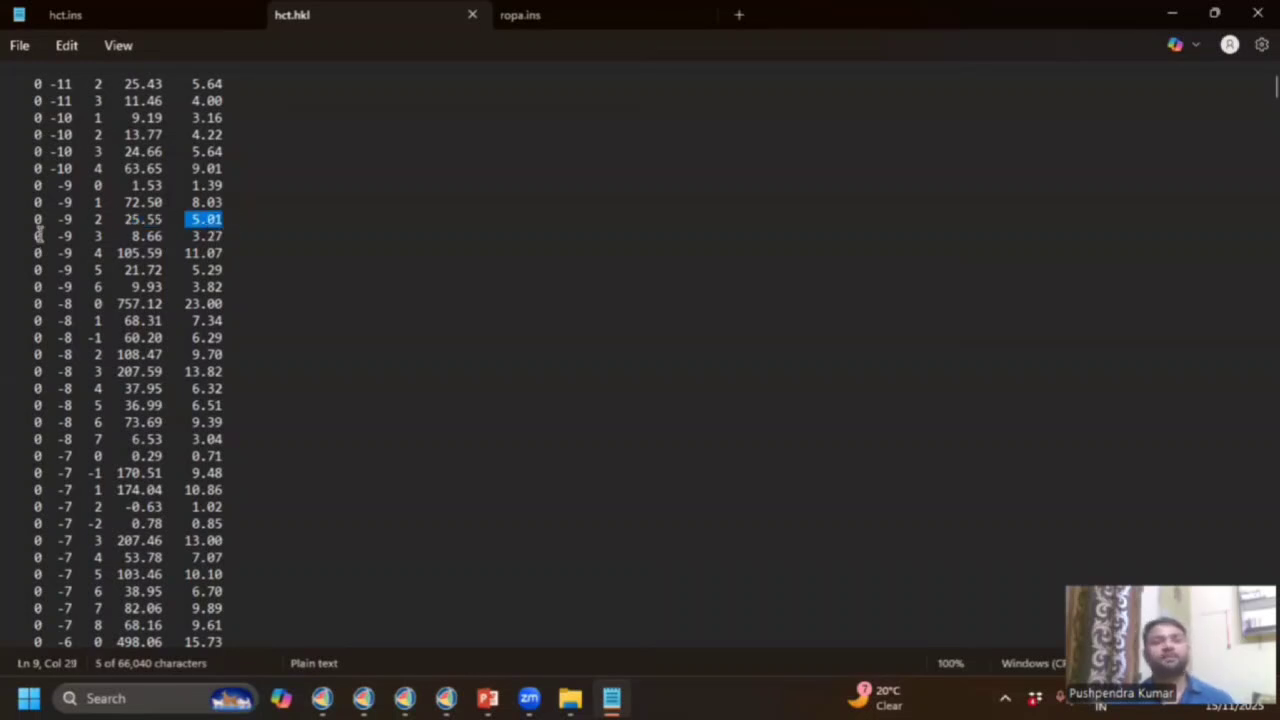
# Minimize Notepad and File Explorer and restore the Olex2 window.
pyautogui.click(1166, 17)
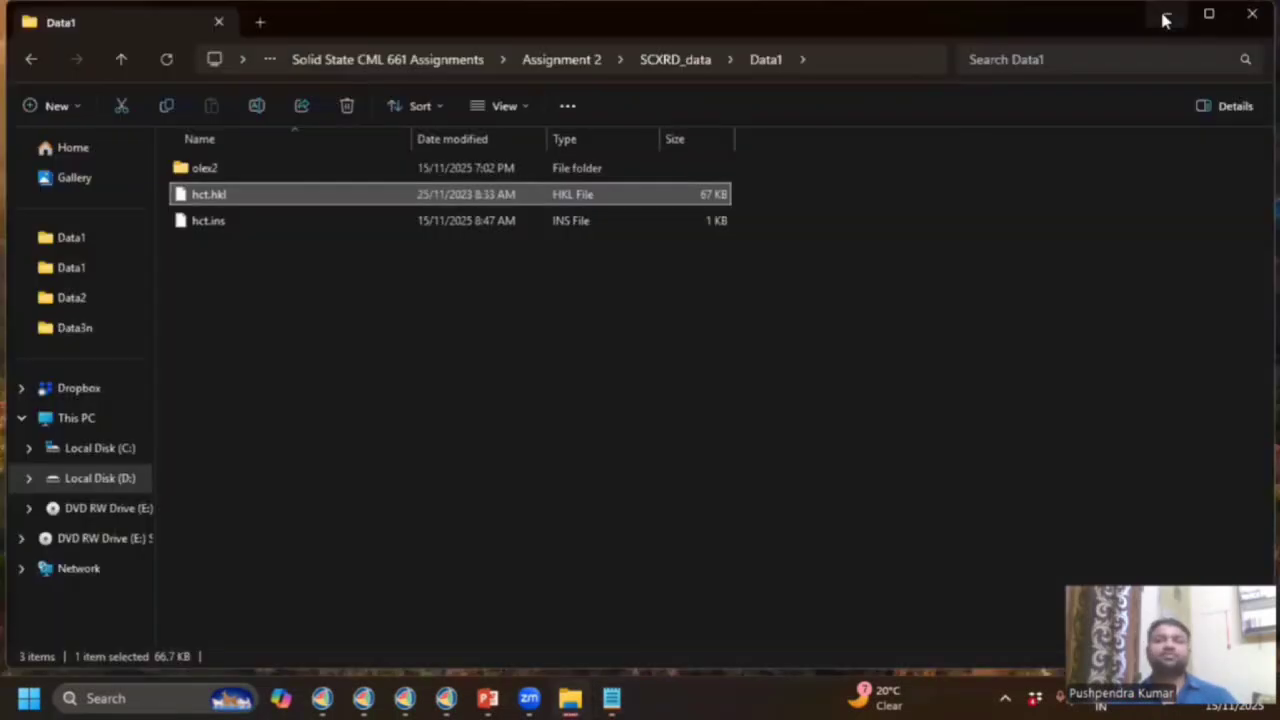
pyautogui.click(1166, 17)
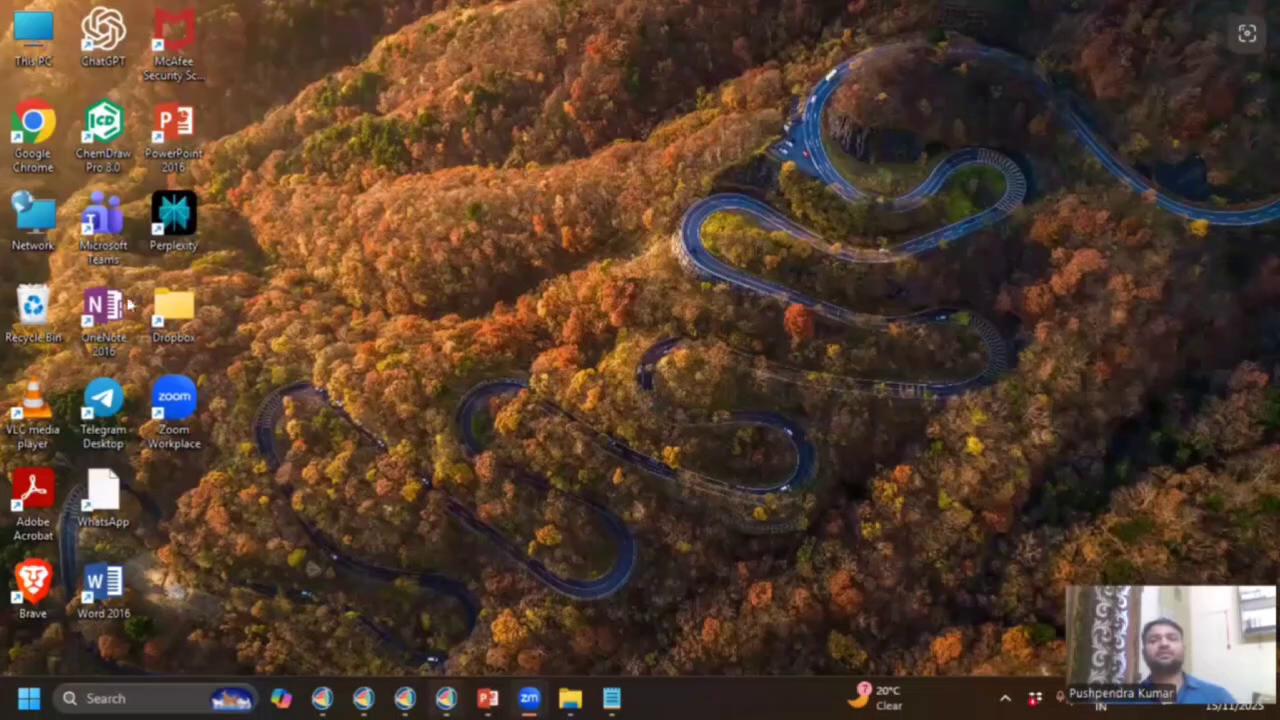
pyautogui.click(446, 698)
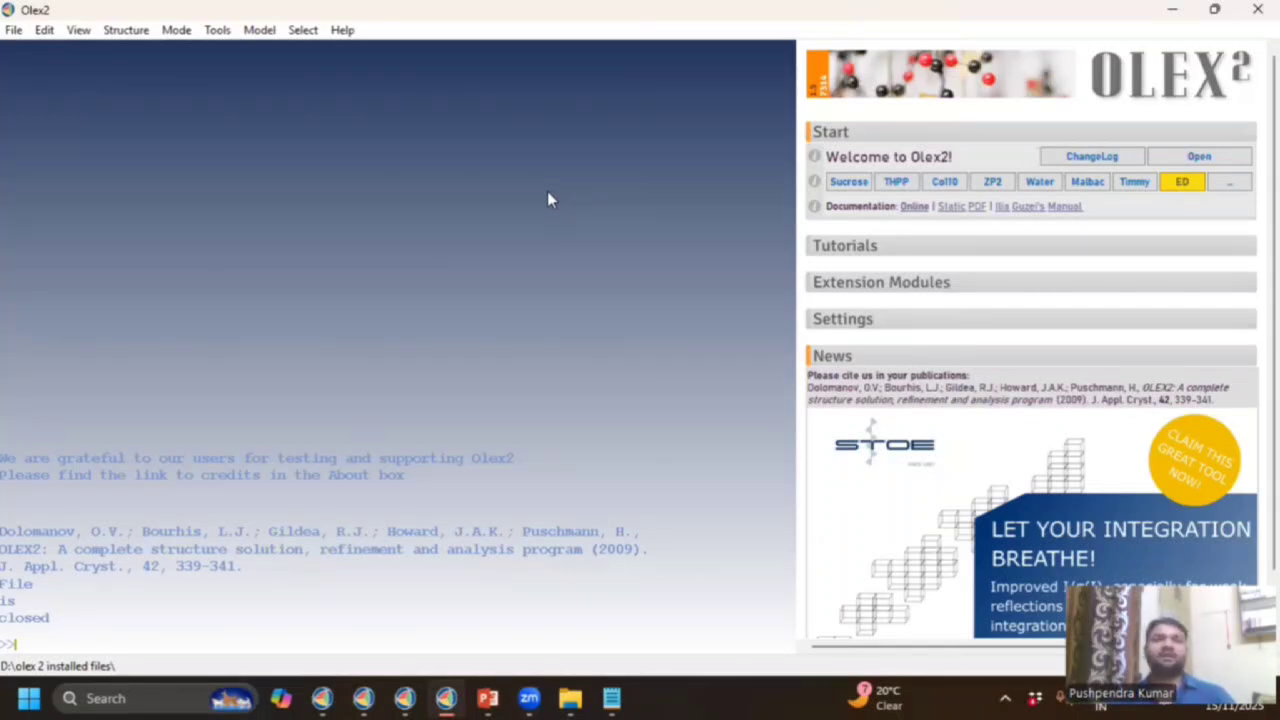
# Use File > Open to browse to SCXRD_data\Data1 and select hct.ins.
pyautogui.click(14, 32)
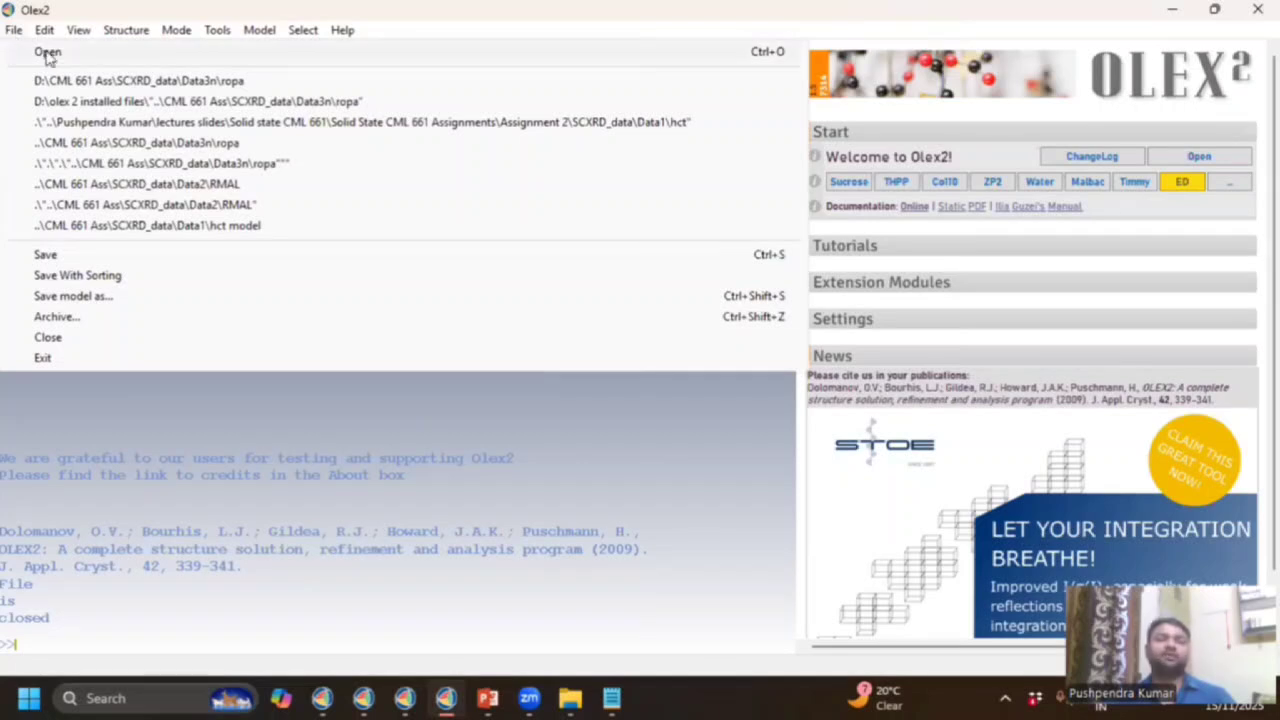
pyautogui.click(47, 54)
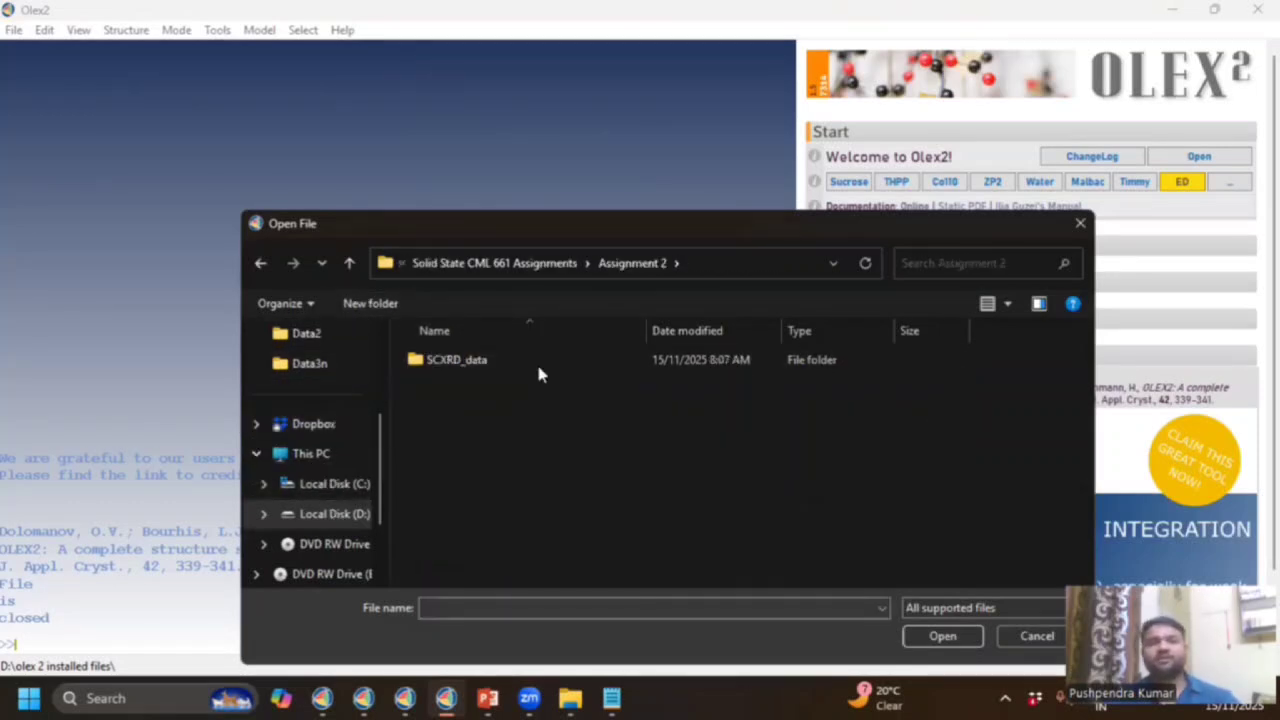
pyautogui.click(537, 365)
pyautogui.doubleClick(428, 360)
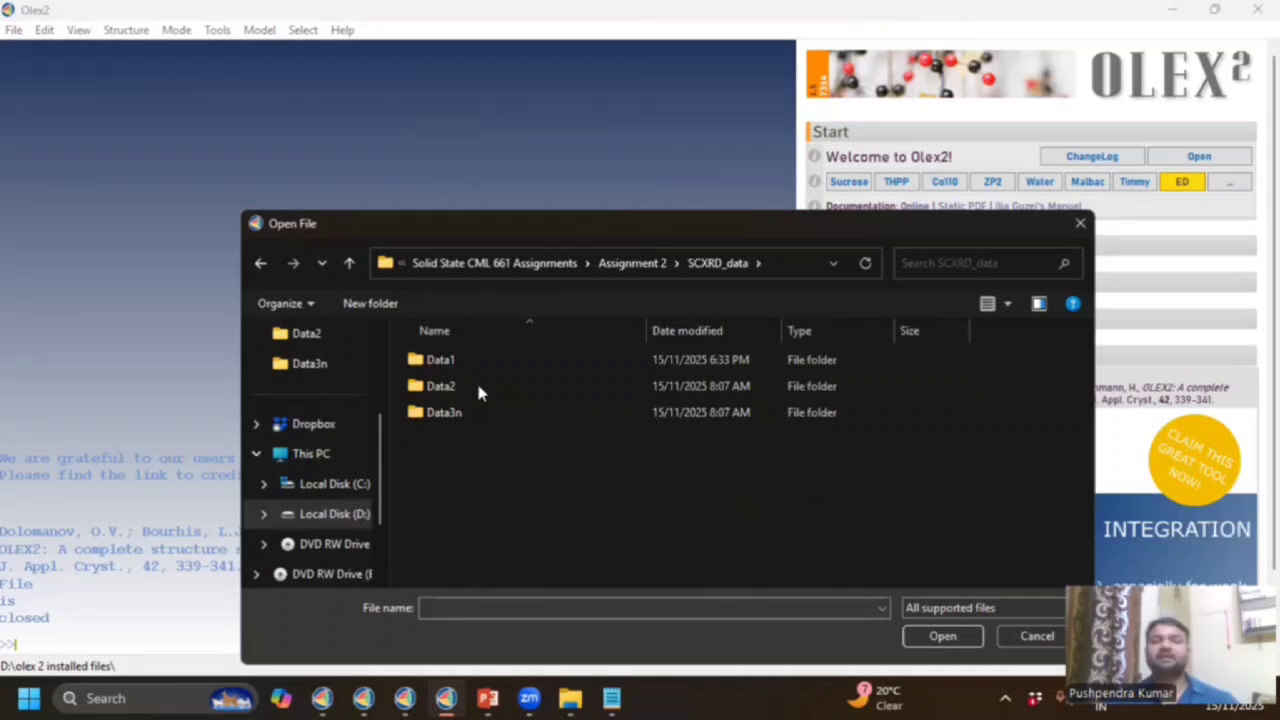
pyautogui.click(458, 363)
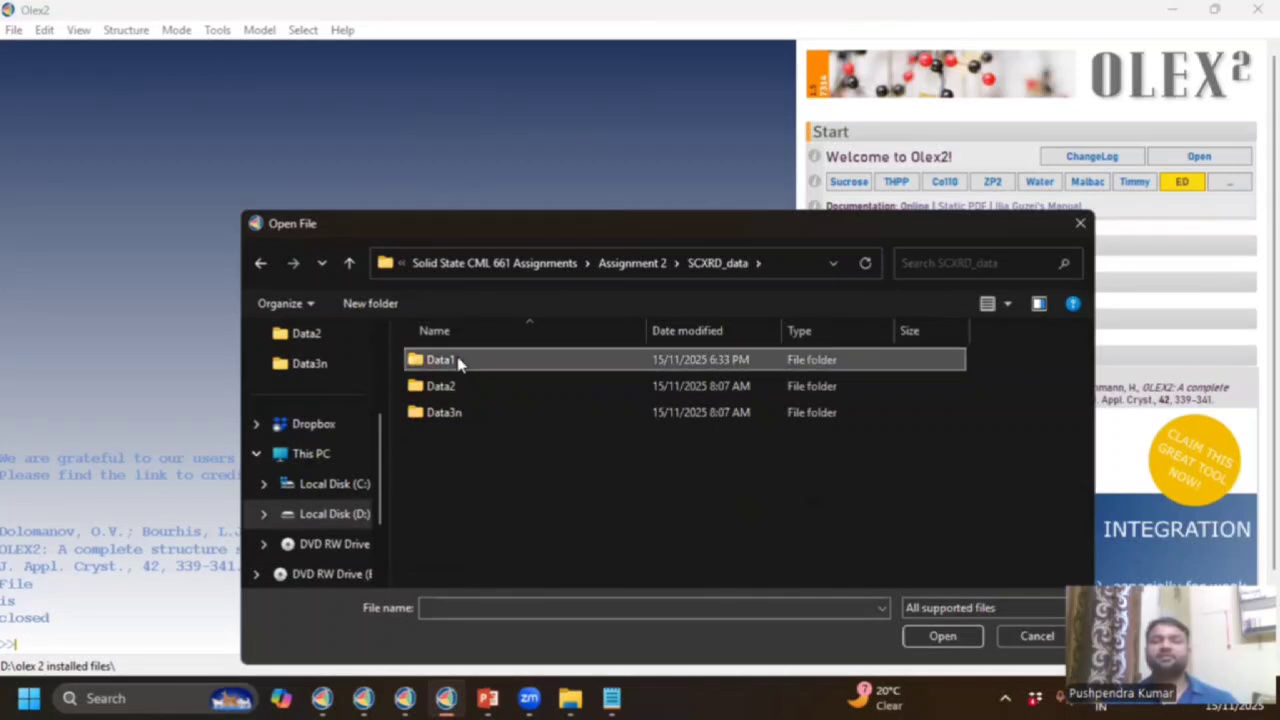
pyautogui.doubleClick(458, 362)
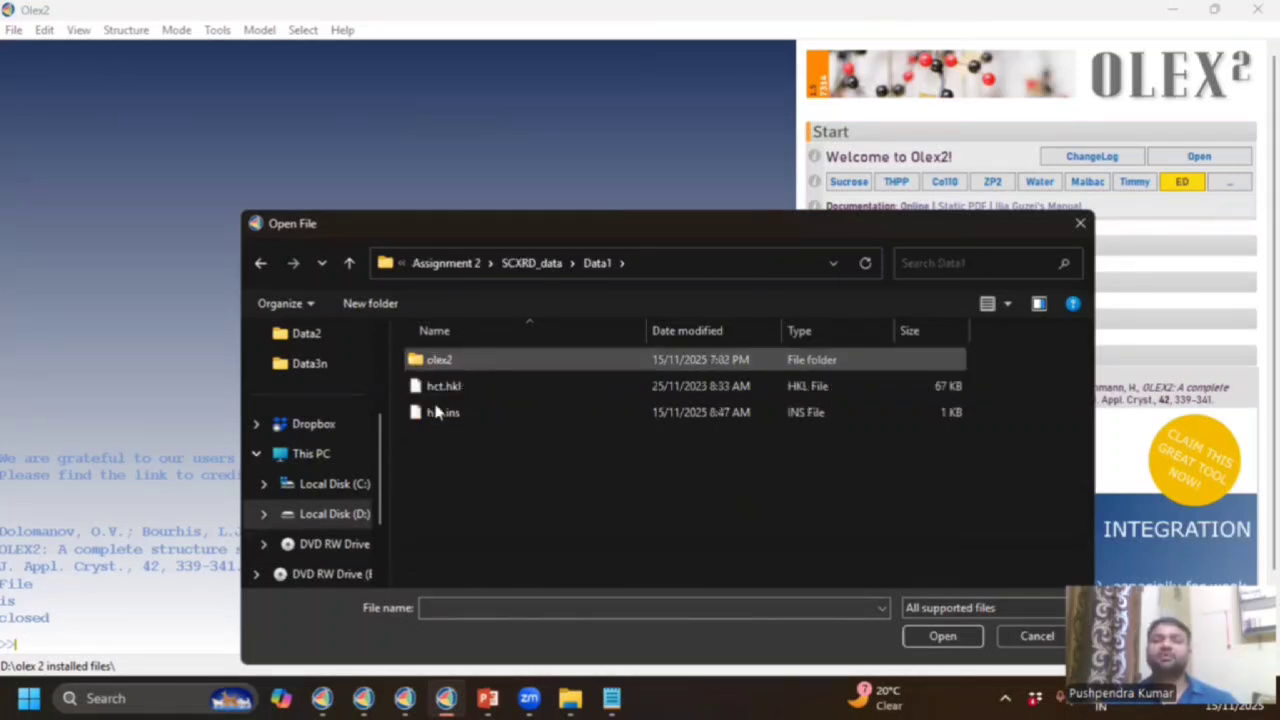
pyautogui.click(442, 414)
pyautogui.click(442, 415)
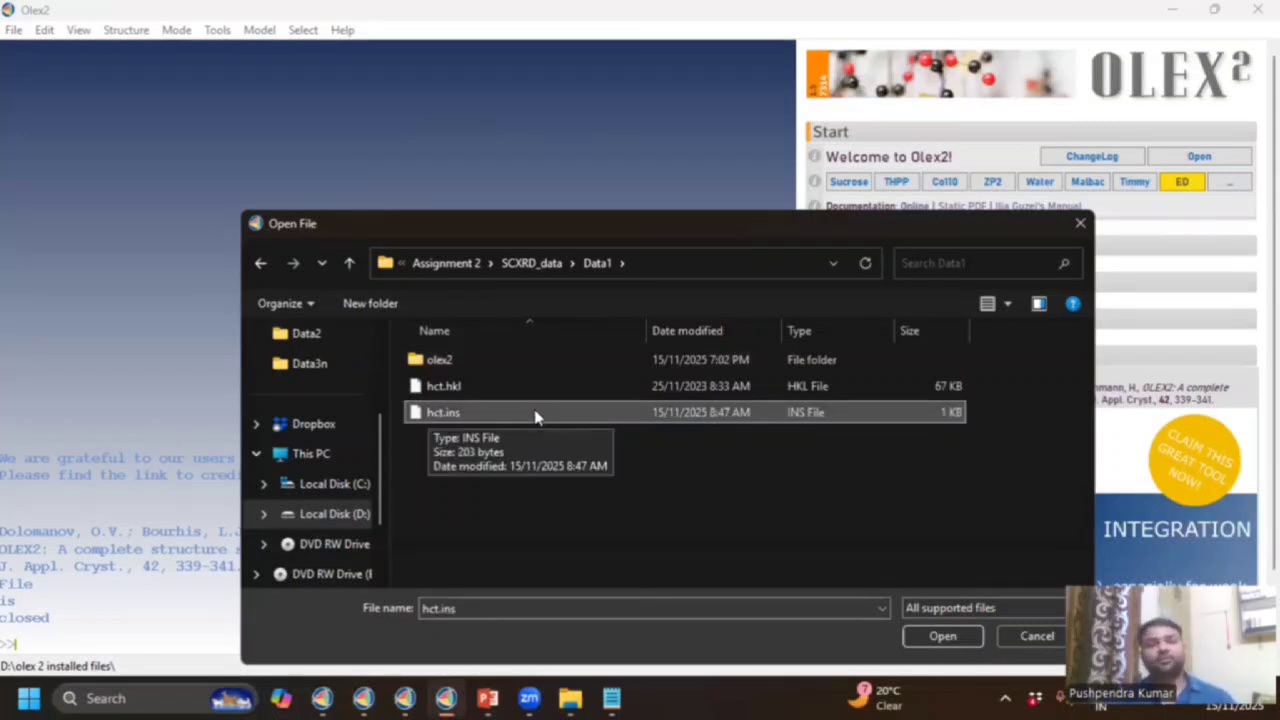
# Load hct.ins, solve it from the Work tab, inspect the peaks, then switch to the refined hct window.
pyautogui.doubleClick(534, 415)
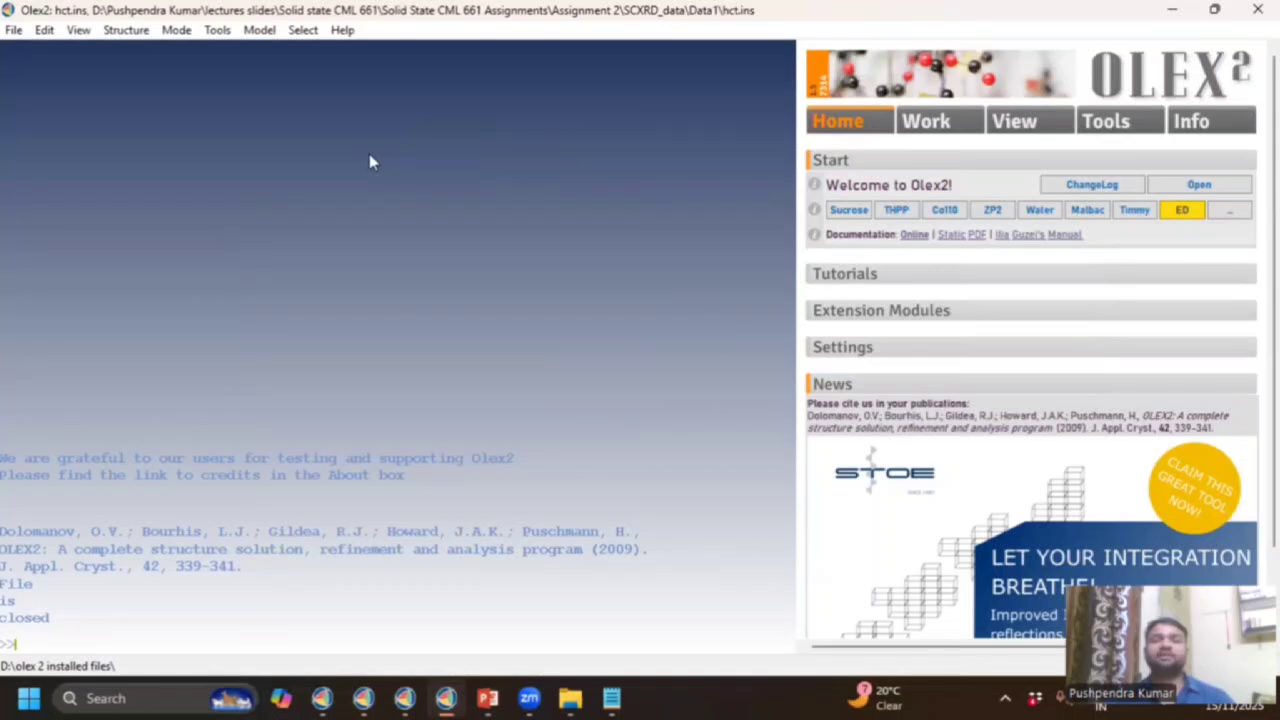
pyautogui.click(935, 128)
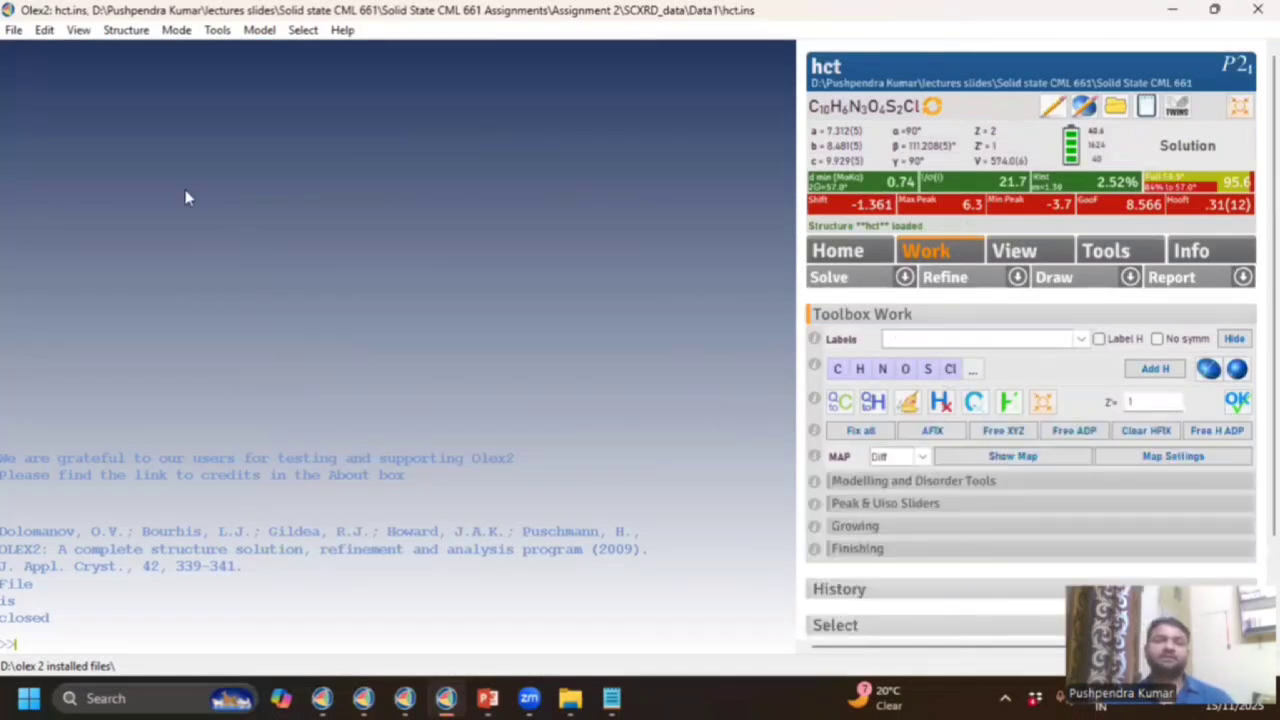
pyautogui.click(843, 280)
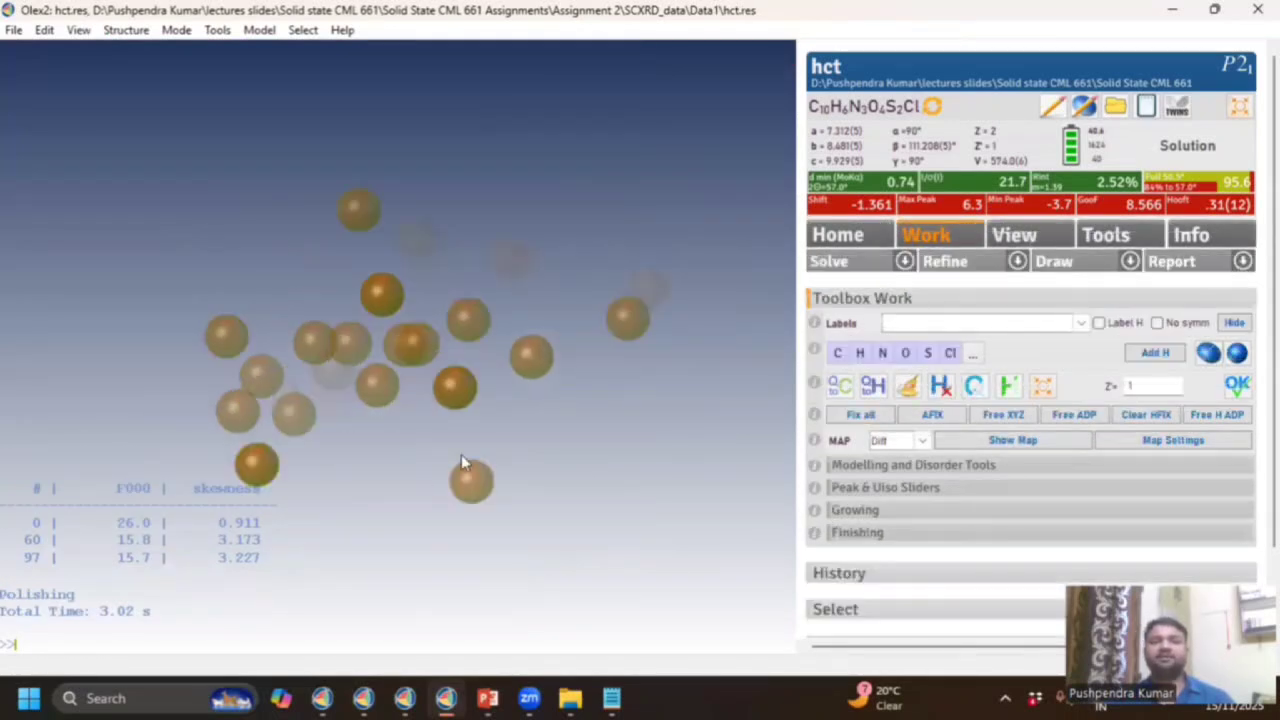
pyautogui.moveTo(461, 454); pyautogui.dragTo(602, 486)
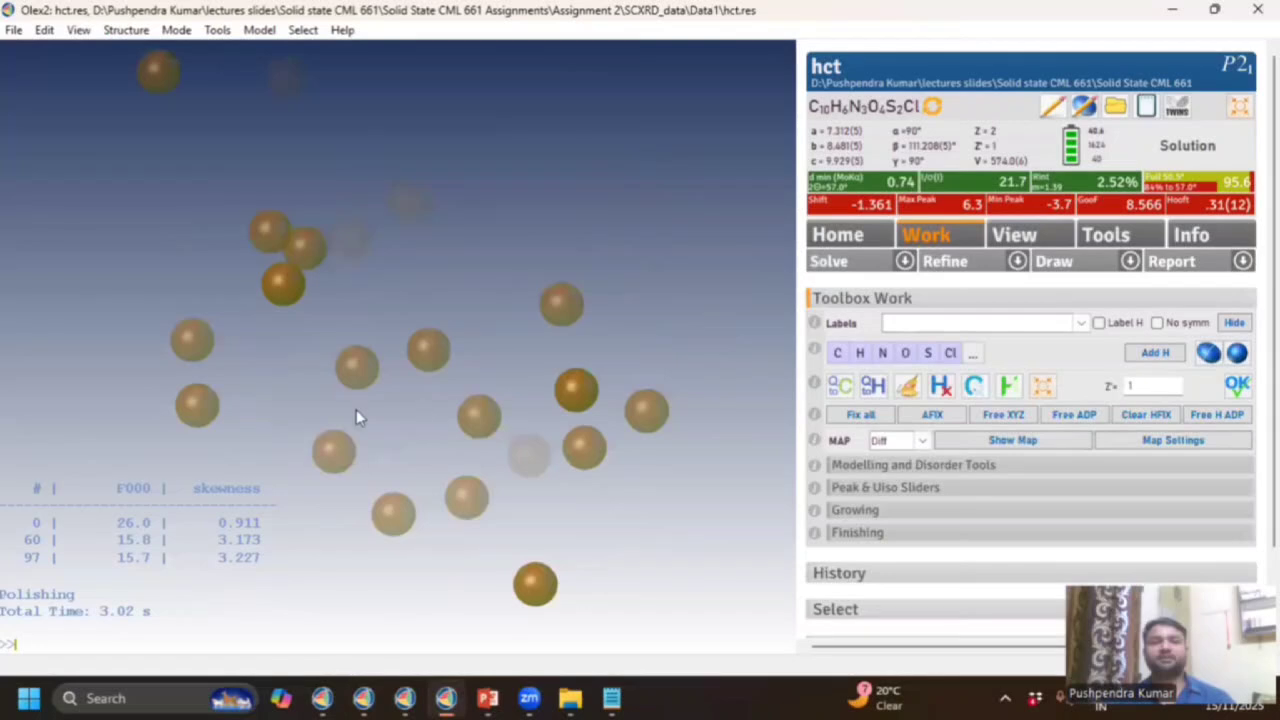
pyautogui.moveTo(368, 503); pyautogui.dragTo(707, 377)
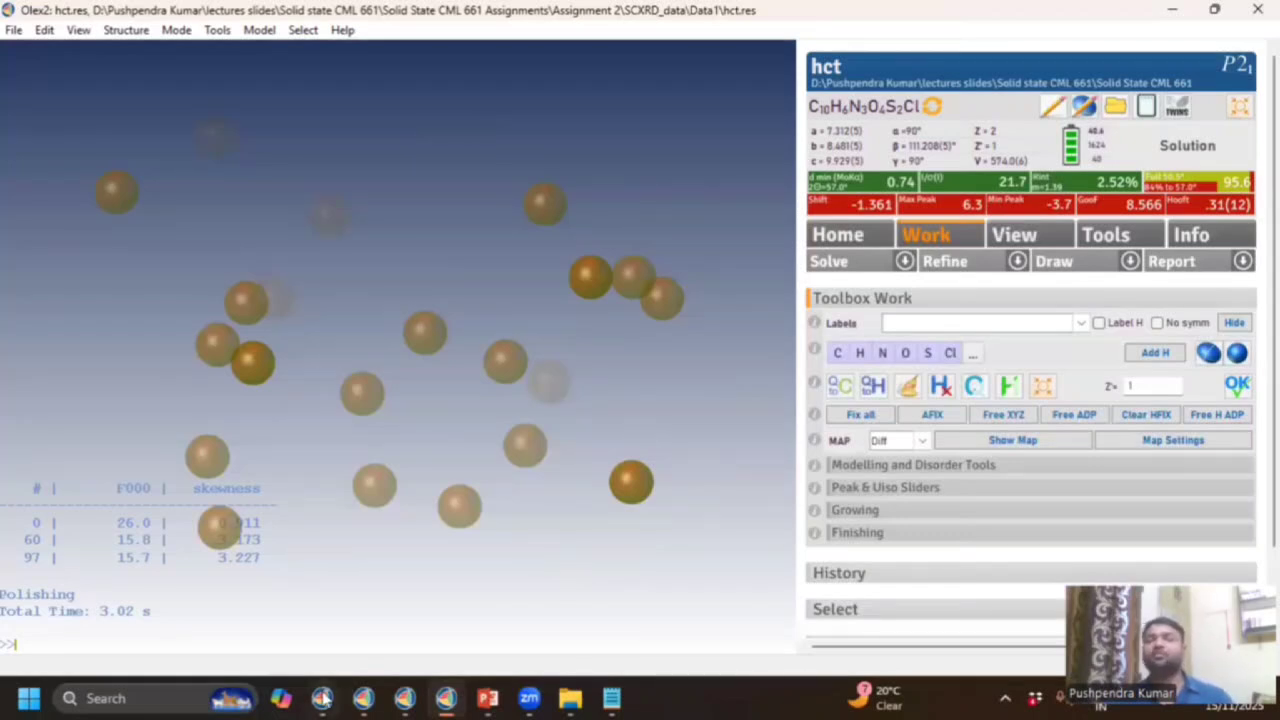
pyautogui.moveTo(322, 698)
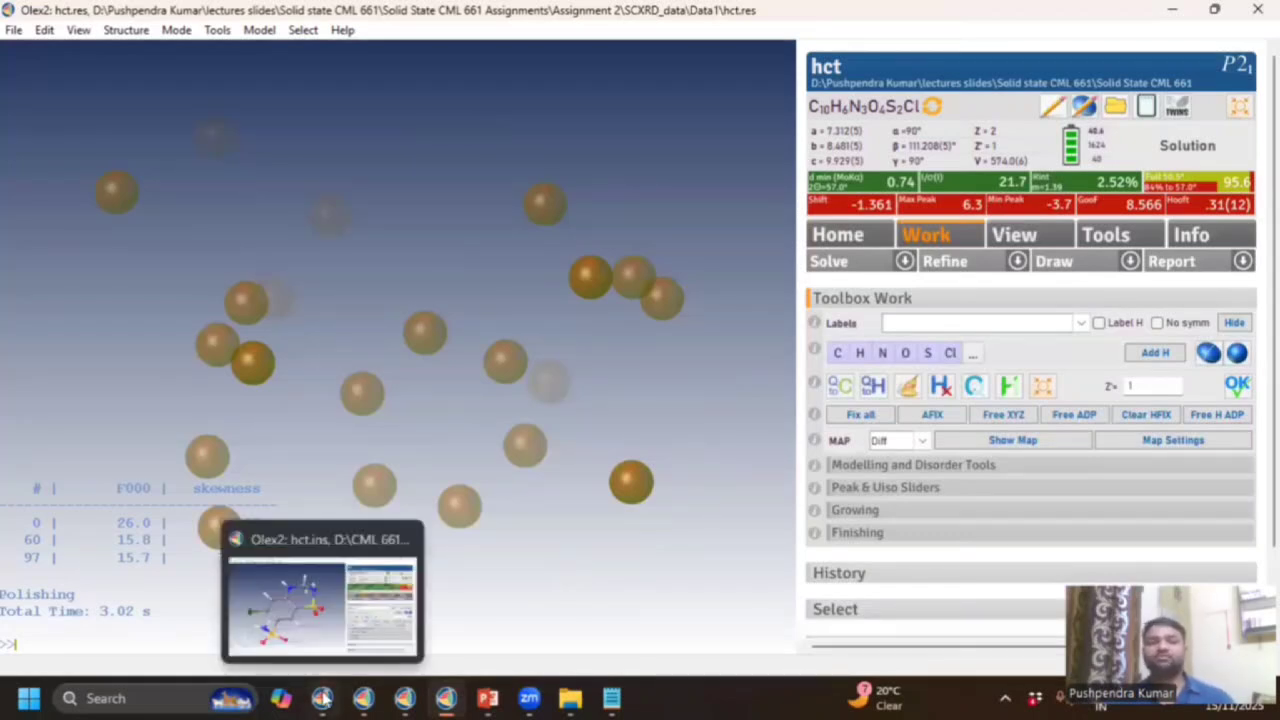
pyautogui.click(322, 698)
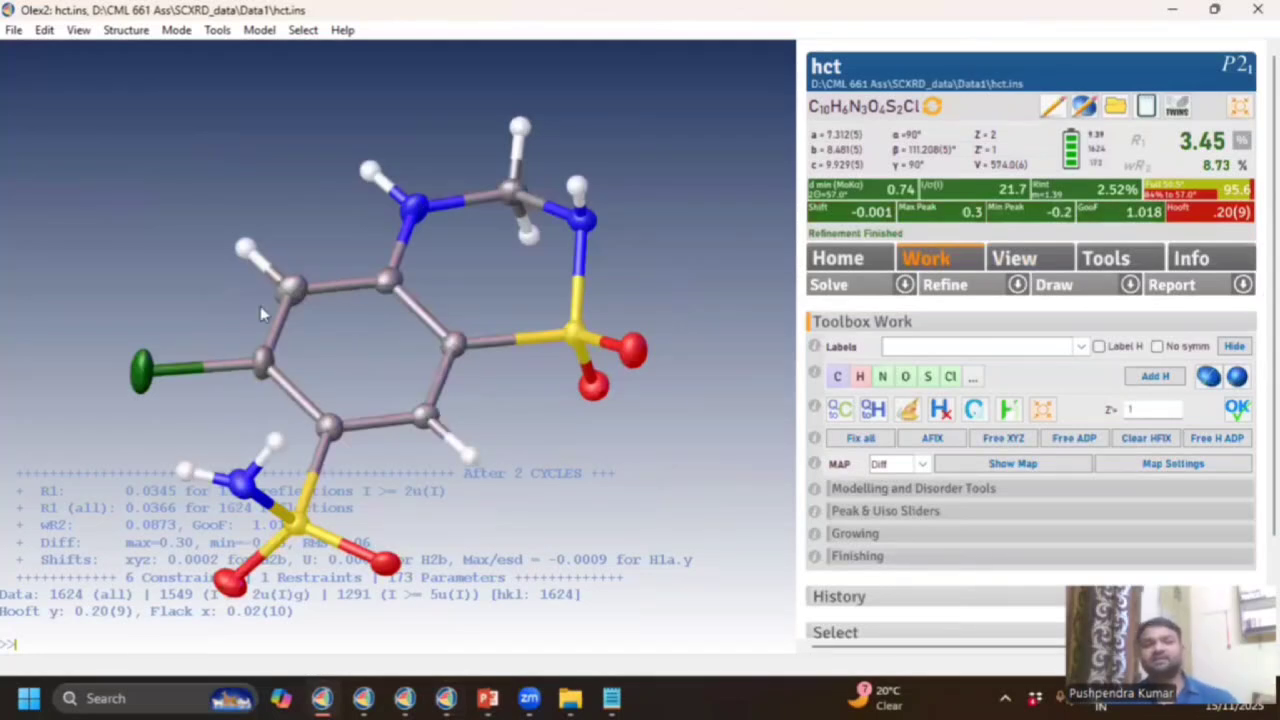
# Rotate the refined hct molecule, label atoms by Atom Names, then return to the hct.res window.
pyautogui.moveTo(260, 306); pyautogui.dragTo(497, 381)
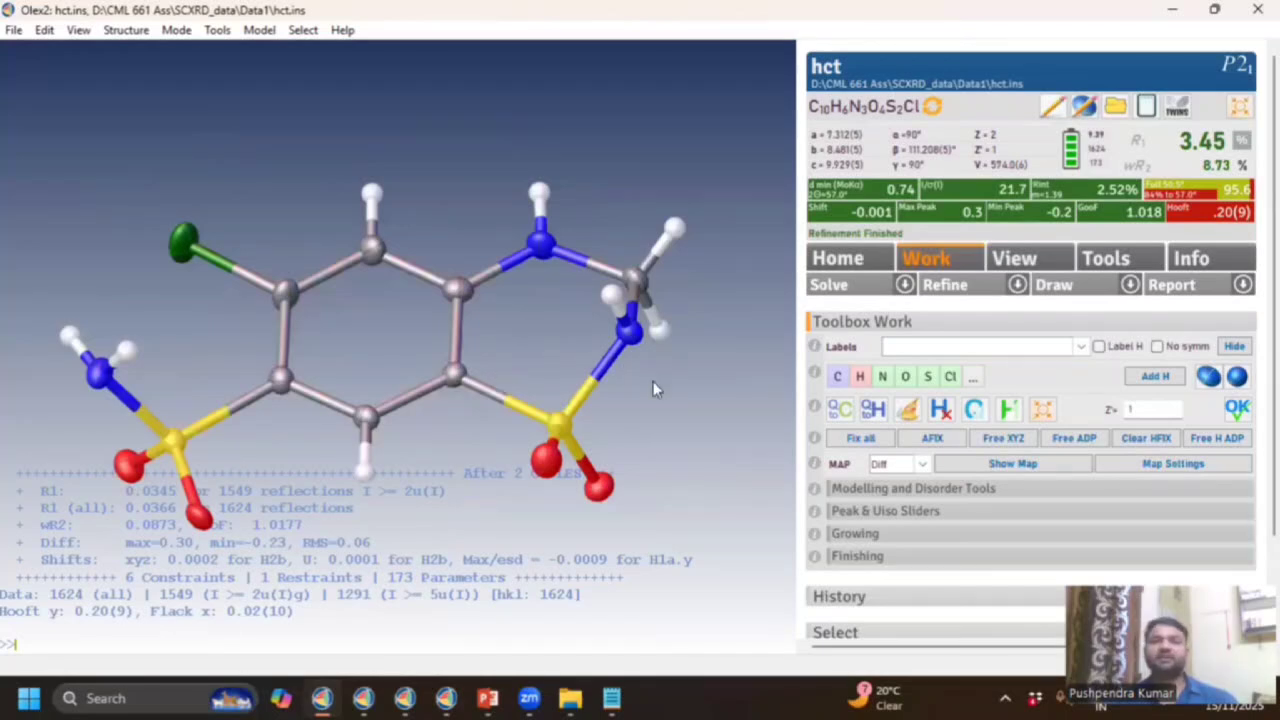
pyautogui.moveTo(653, 387); pyautogui.dragTo(466, 270)
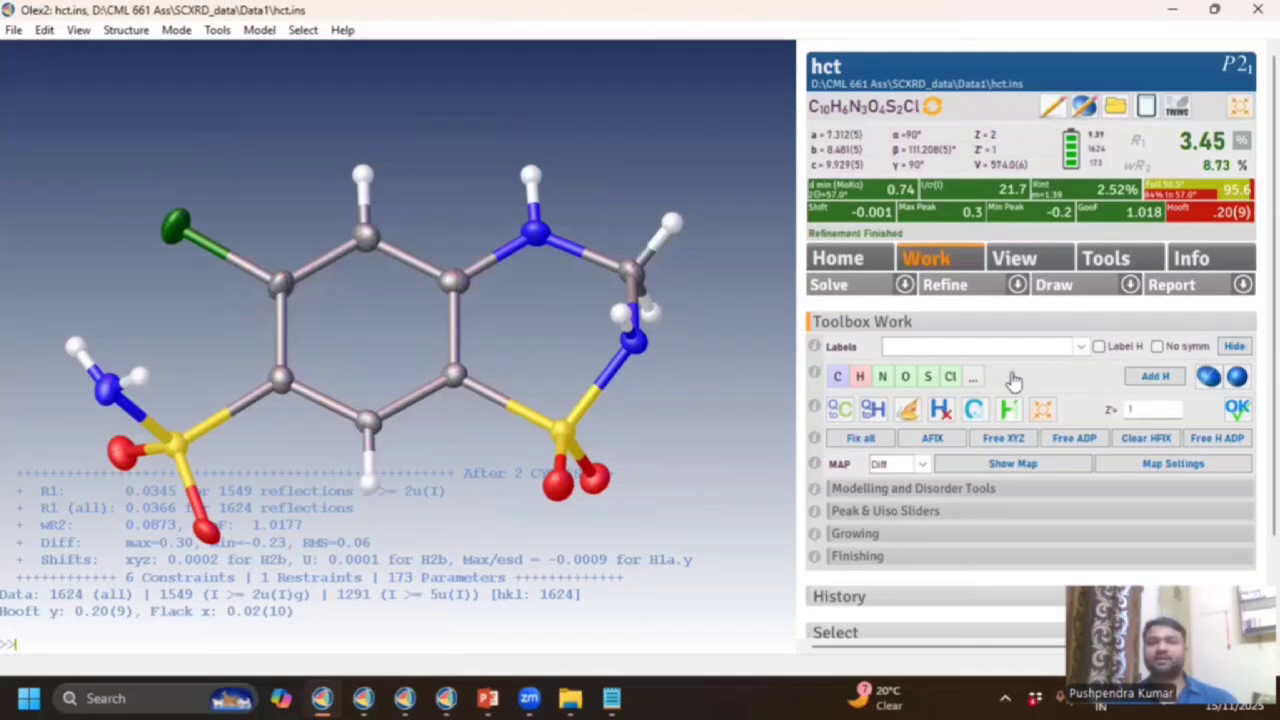
pyautogui.click(1079, 348)
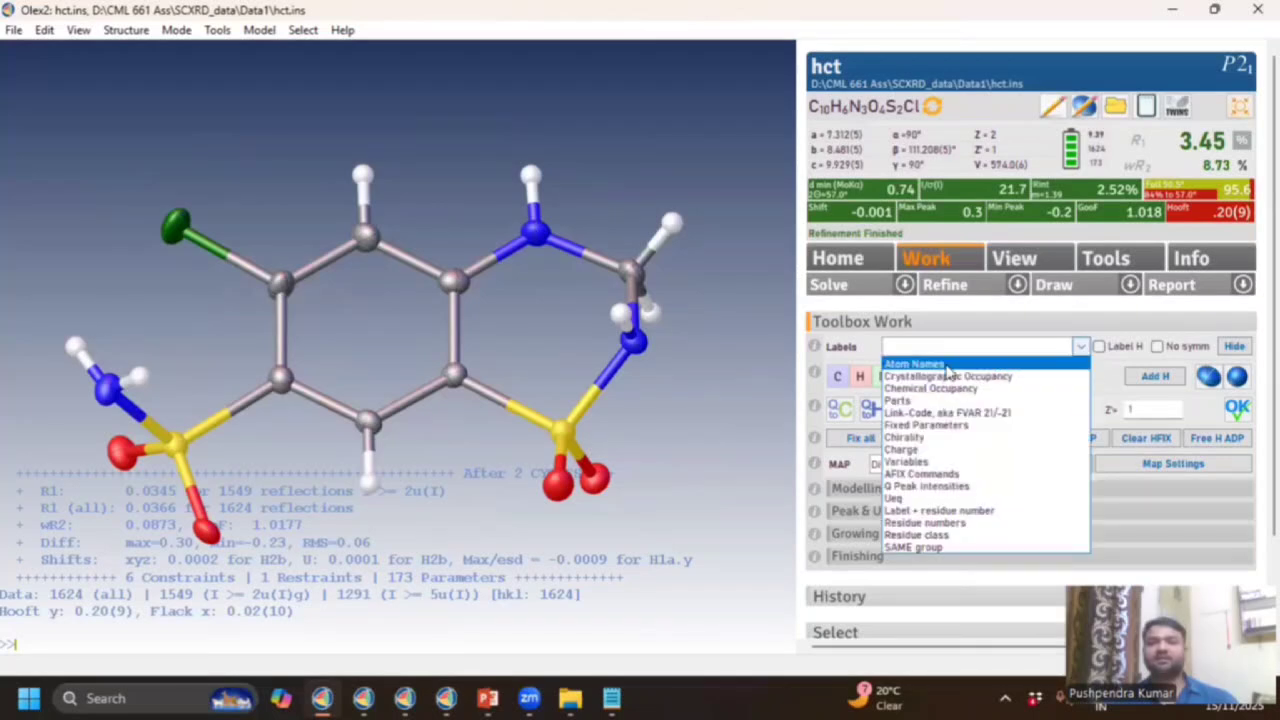
pyautogui.click(946, 366)
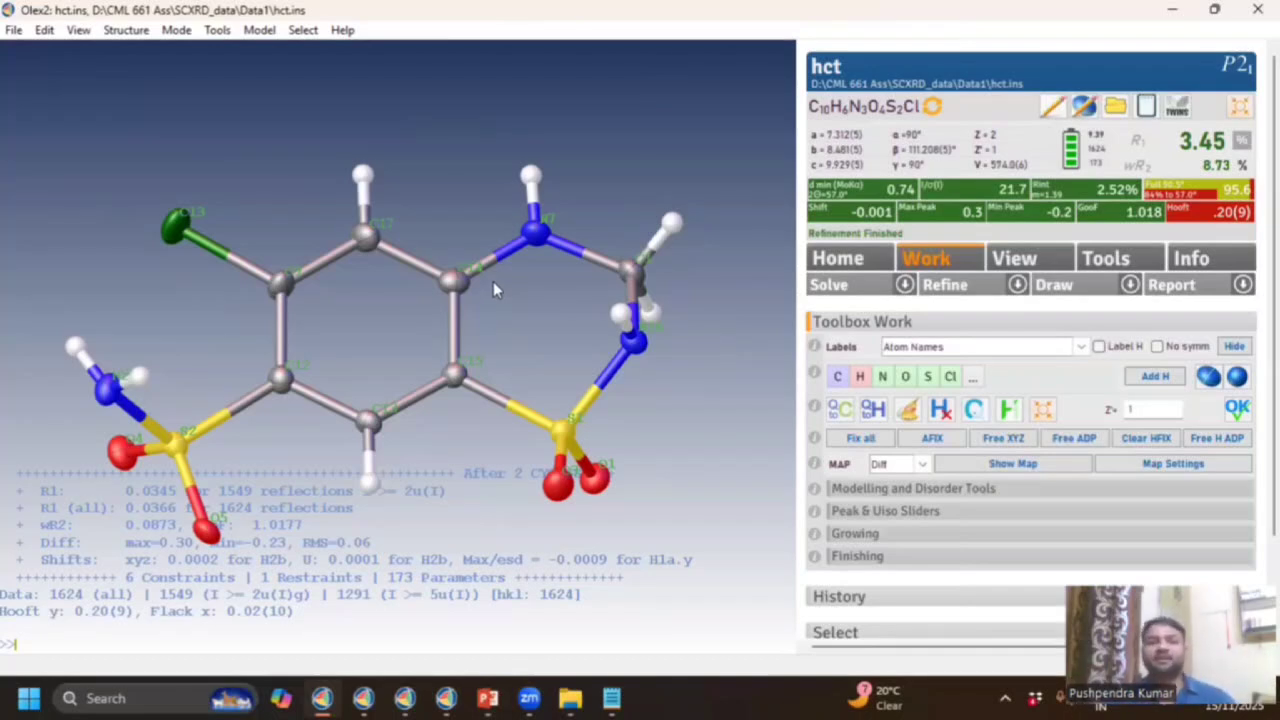
pyautogui.click(446, 698)
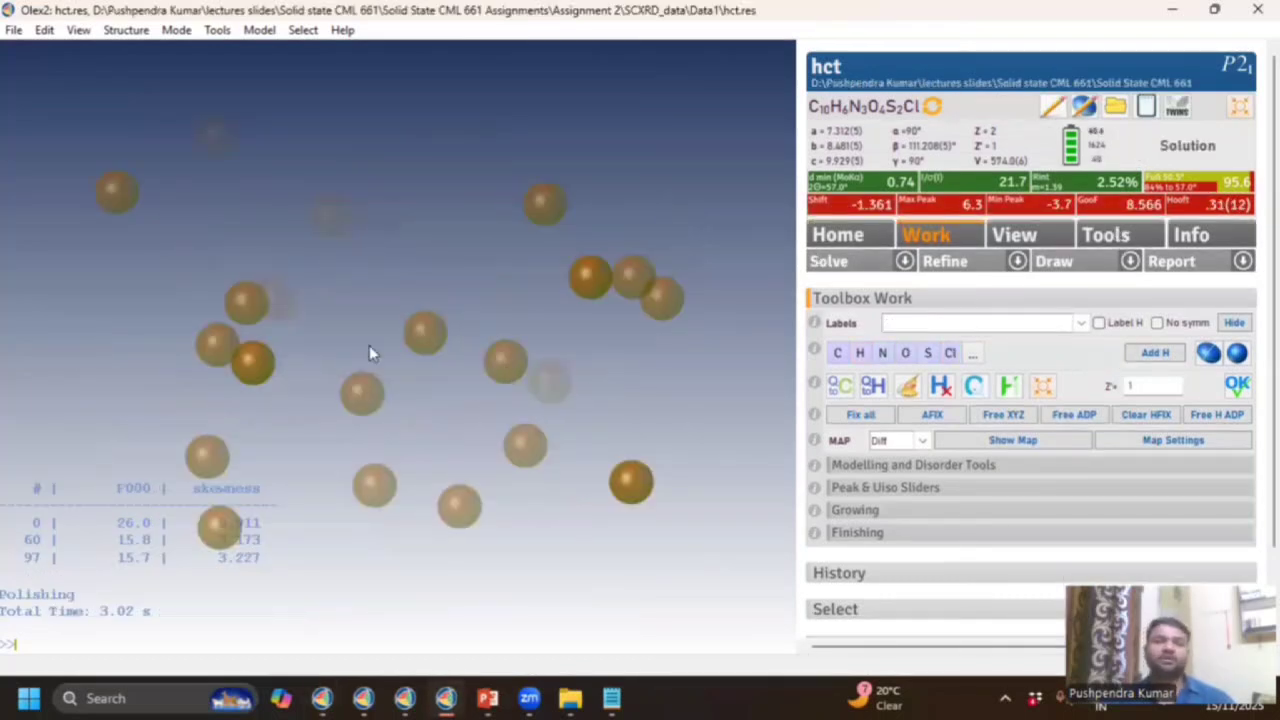
# Rotate the hct.res peak map to inspect it and run Solve again.
pyautogui.moveTo(634, 423); pyautogui.dragTo(374, 463)
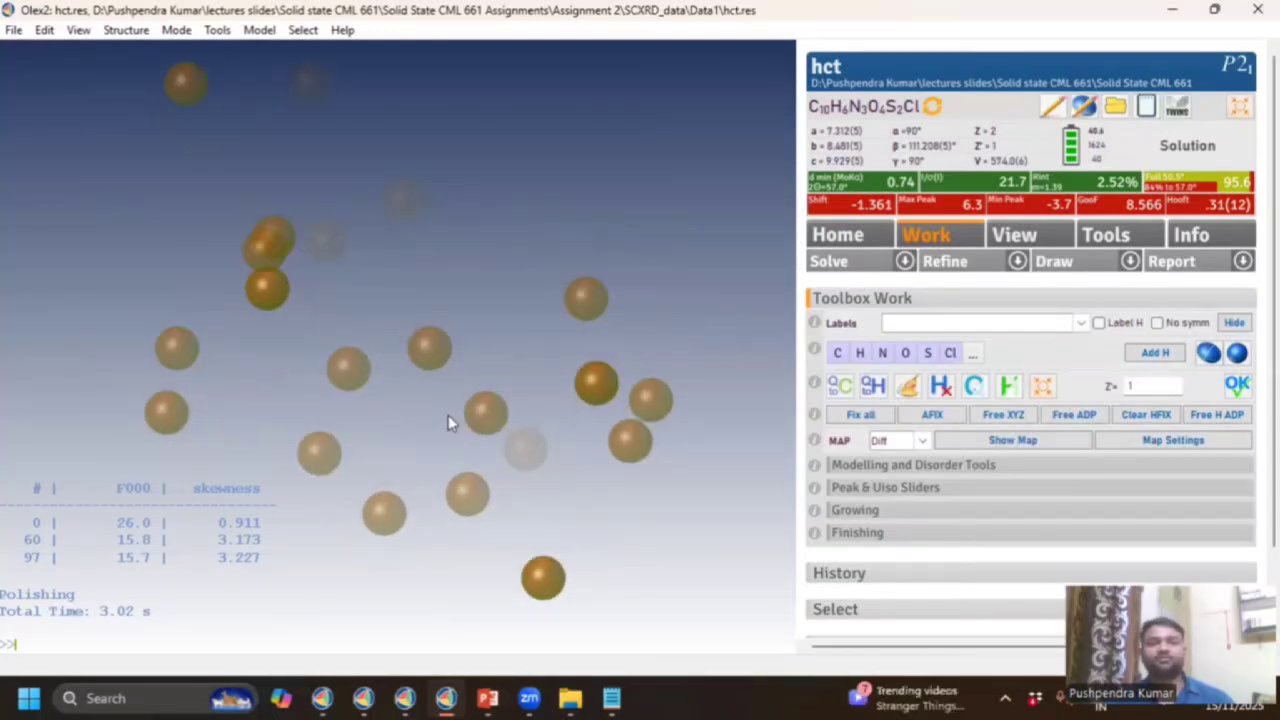
pyautogui.moveTo(560, 405); pyautogui.dragTo(603, 397)
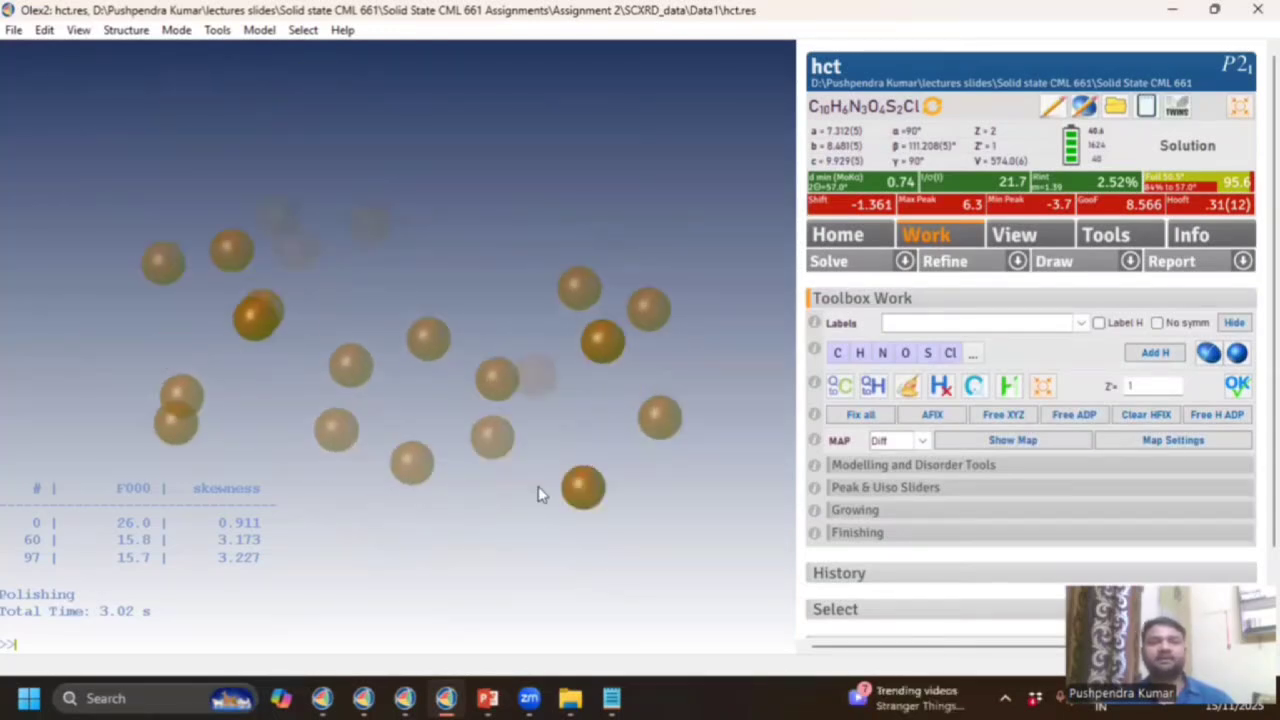
pyautogui.moveTo(469, 449); pyautogui.dragTo(297, 381)
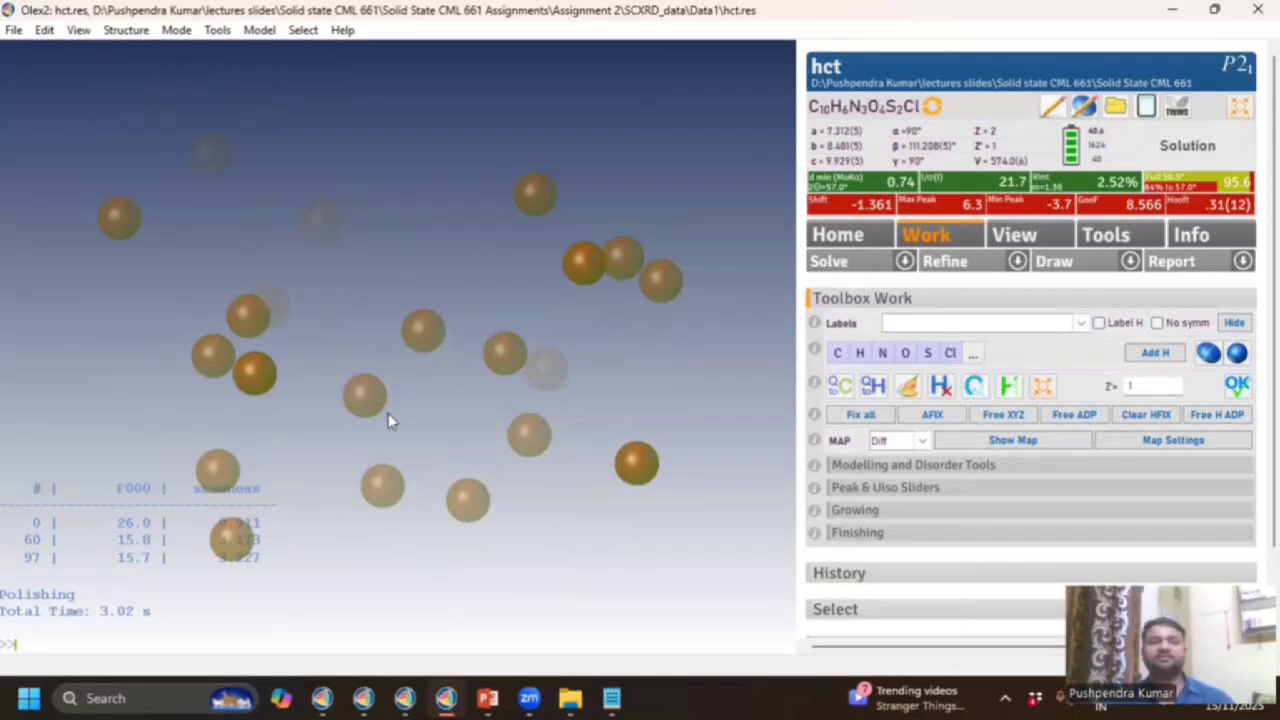
pyautogui.moveTo(437, 523); pyautogui.dragTo(532, 404)
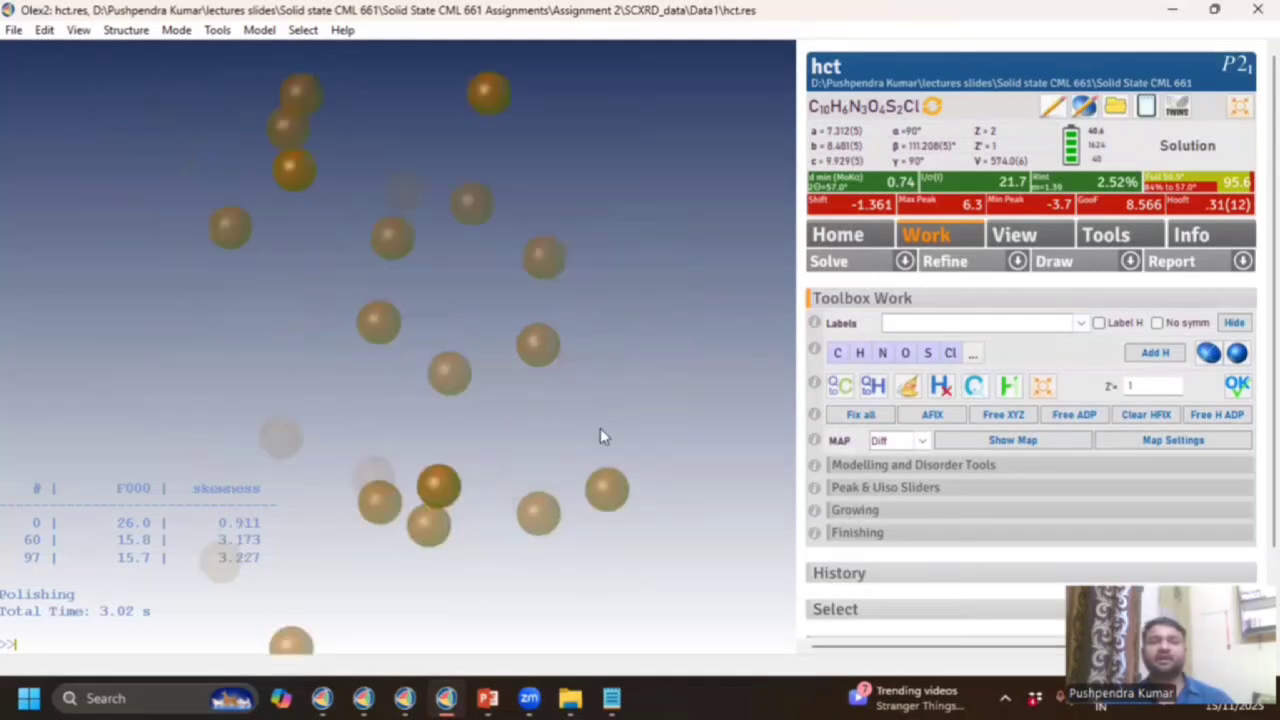
pyautogui.moveTo(601, 431); pyautogui.dragTo(574, 469)
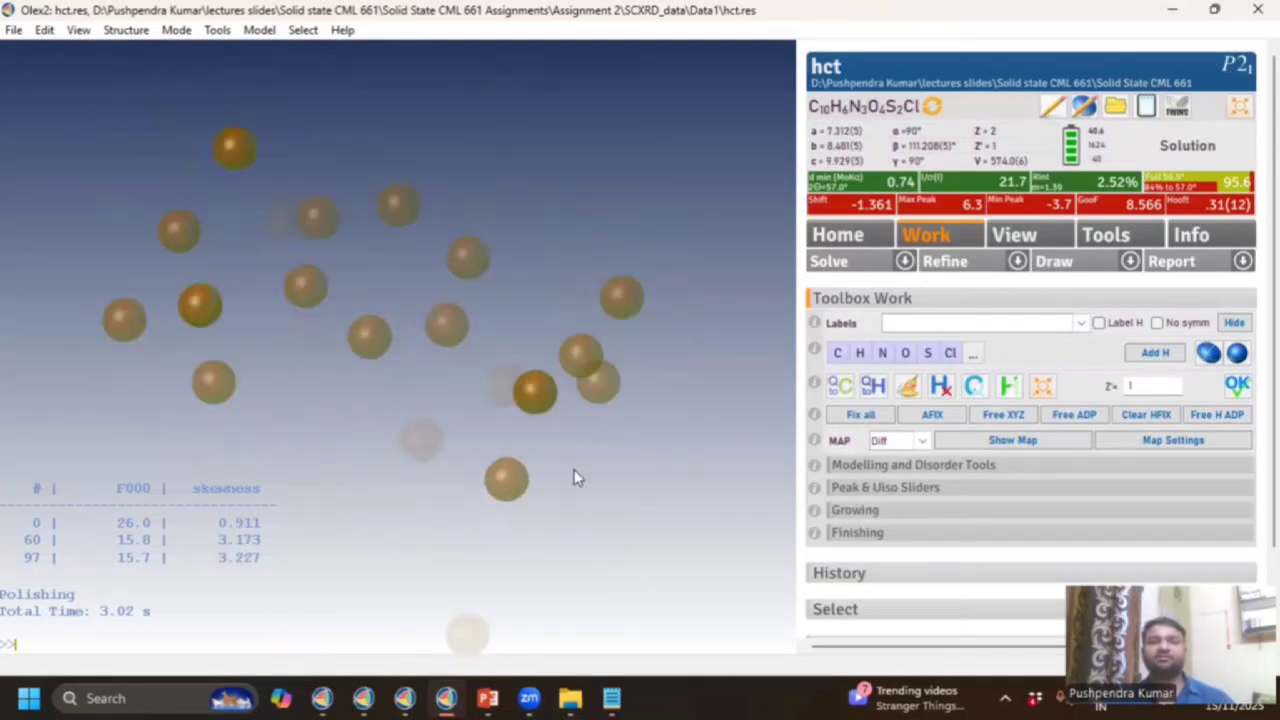
pyautogui.click(826, 263)
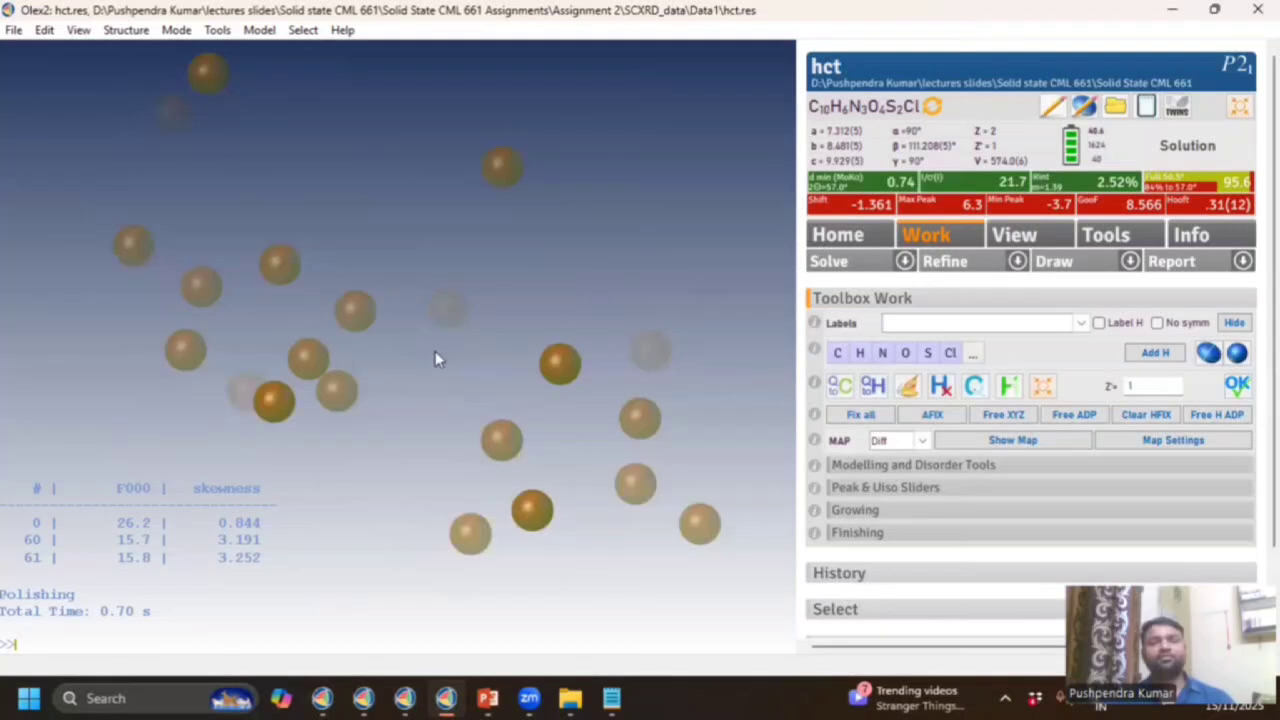
# Inspect the new peak spheres from several angles and solve the structure once more.
pyautogui.moveTo(435, 352); pyautogui.dragTo(427, 344)
pyautogui.moveTo(382, 385); pyautogui.dragTo(352, 415)
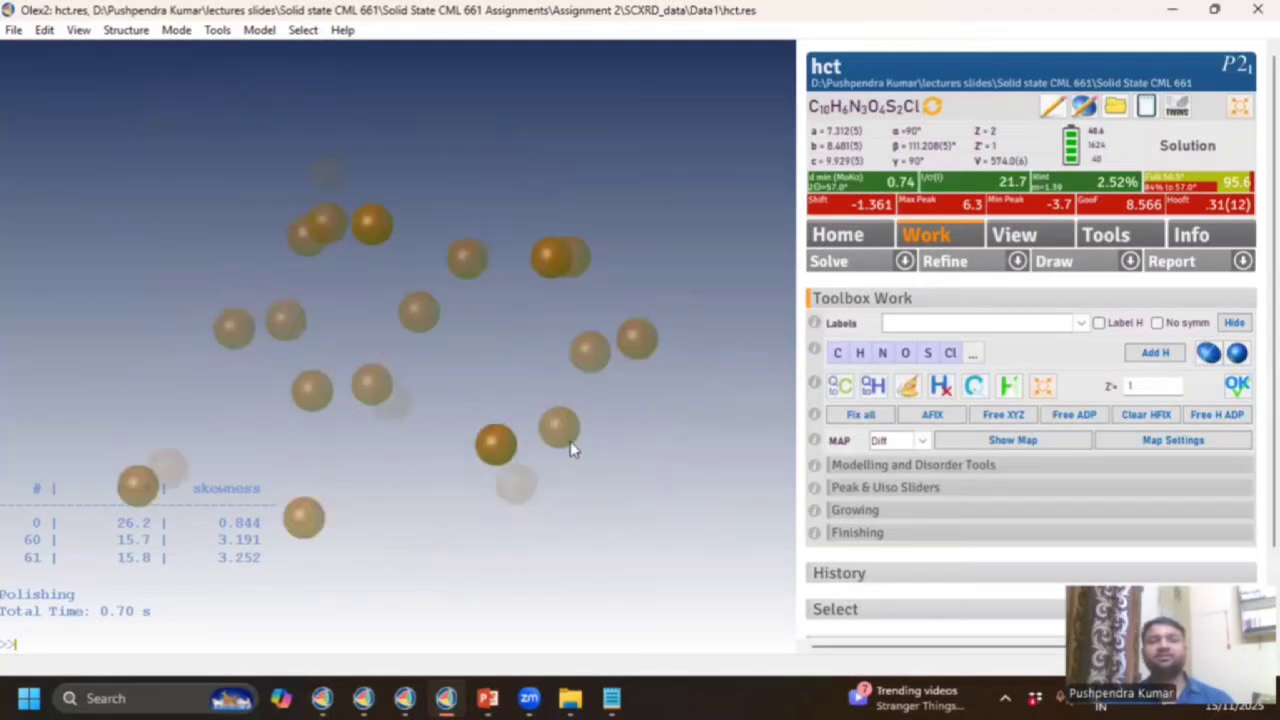
pyautogui.moveTo(574, 449); pyautogui.dragTo(480, 517)
pyautogui.moveTo(547, 368); pyautogui.dragTo(563, 531)
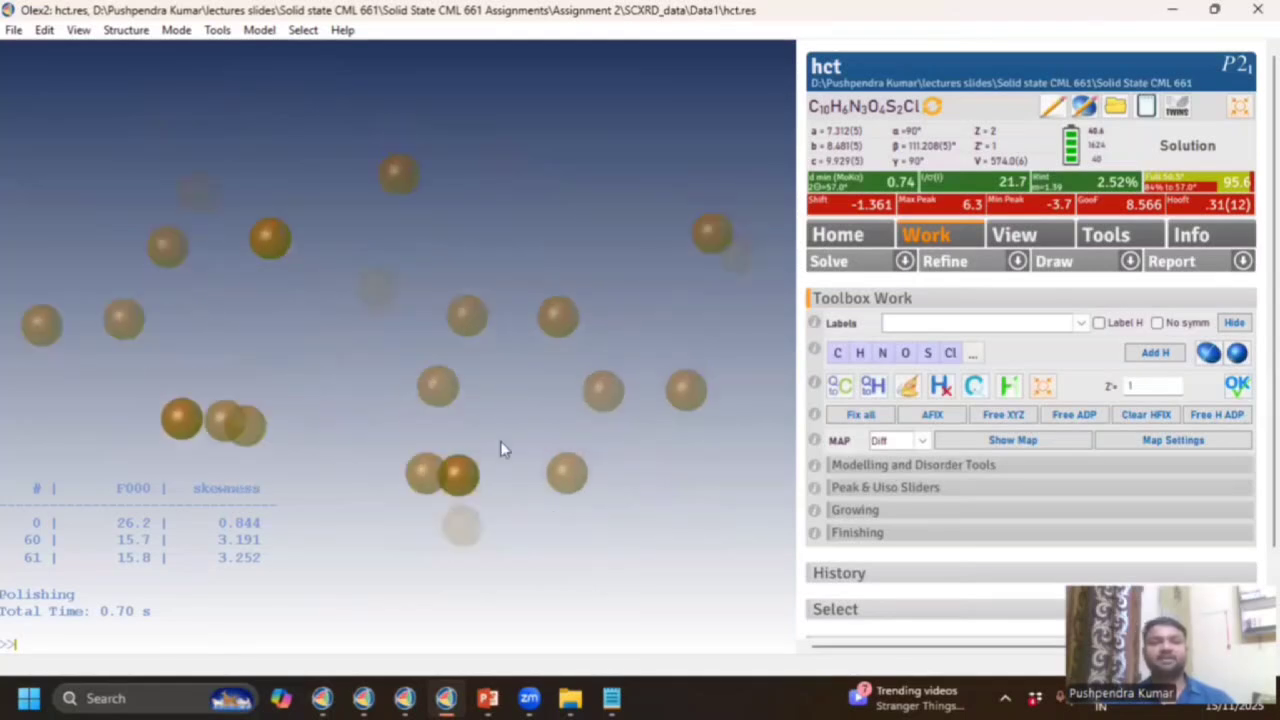
pyautogui.moveTo(503, 449); pyautogui.dragTo(422, 361)
pyautogui.moveTo(517, 381); pyautogui.dragTo(560, 368)
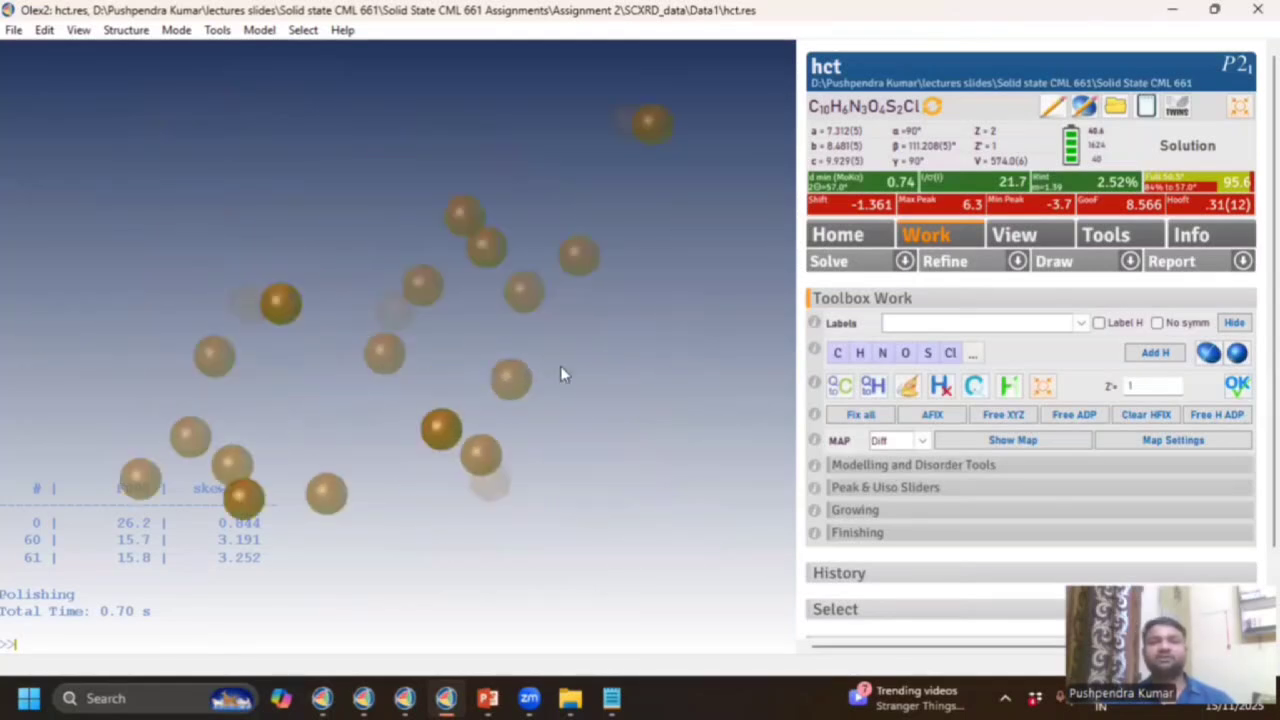
pyautogui.click(830, 262)
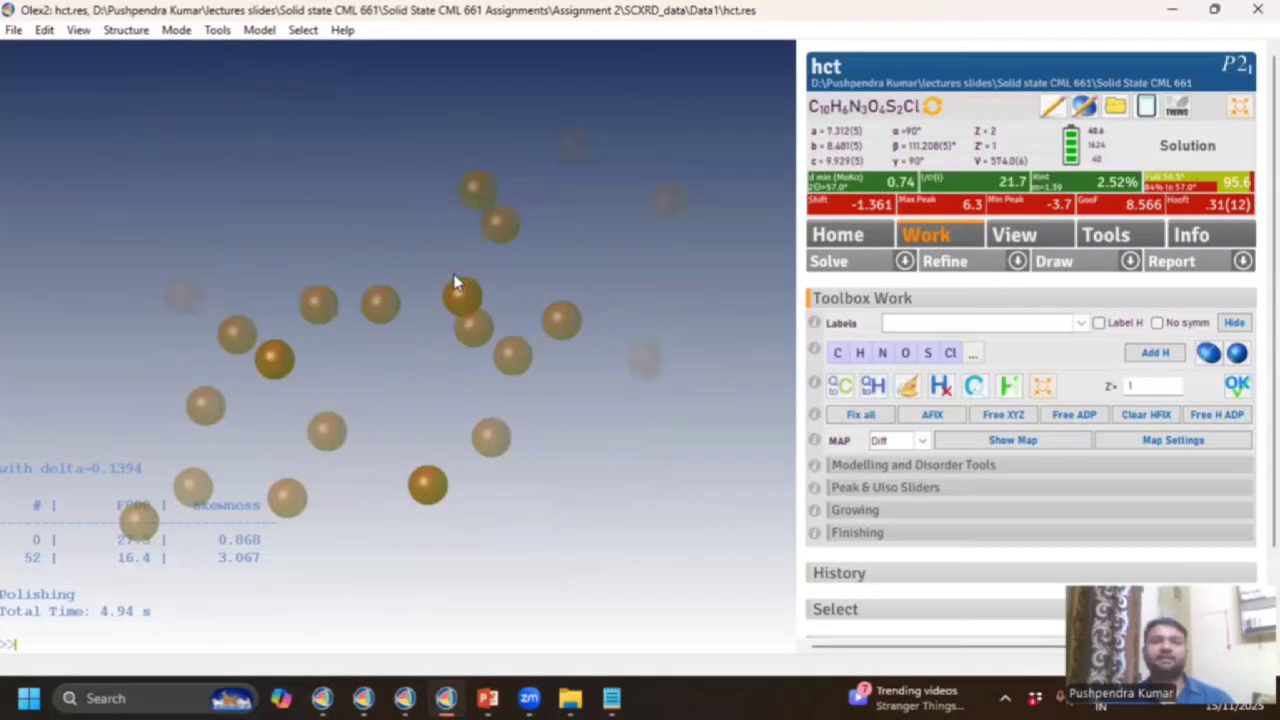
# Rotate the density peaks, solve a final time and inspect the resulting peak set.
pyautogui.moveTo(466, 226)
pyautogui.mouseDown()
pyautogui.moveTo(382, 246)
pyautogui.moveTo(520, 251)
pyautogui.moveTo(371, 200)
pyautogui.moveTo(472, 221)
pyautogui.mouseUp()
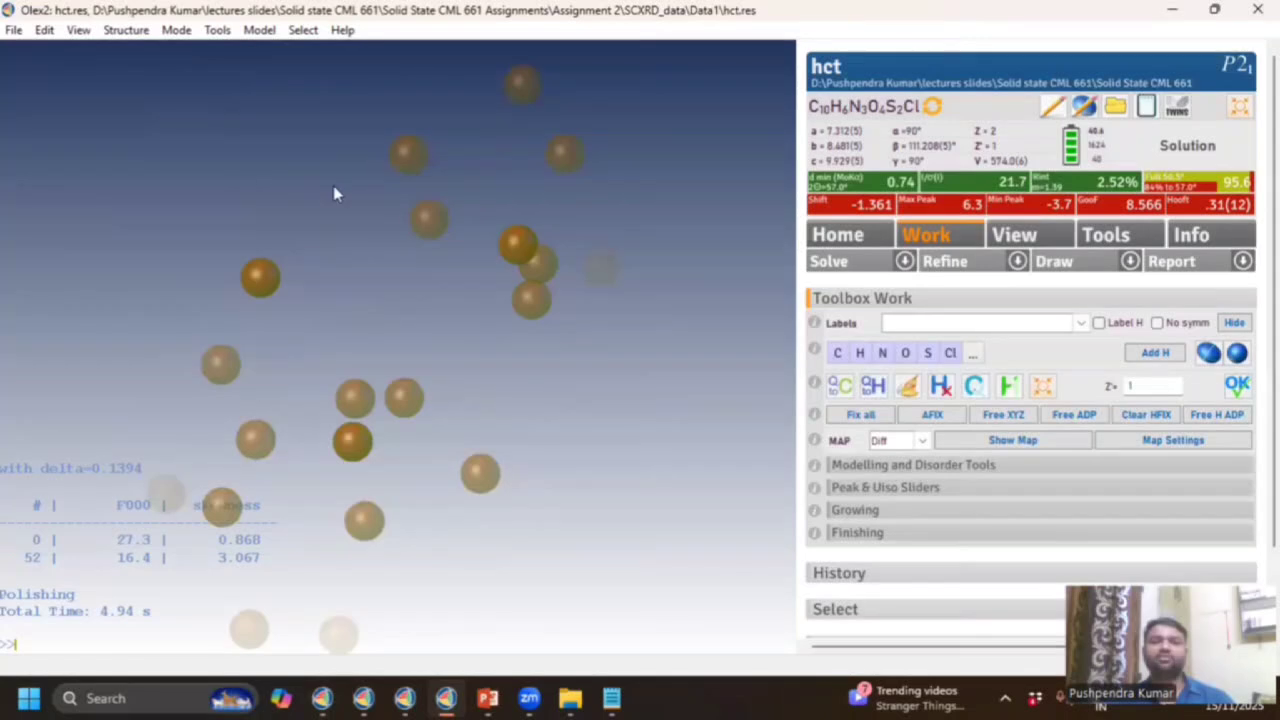
pyautogui.moveTo(352, 280); pyautogui.dragTo(351, 306)
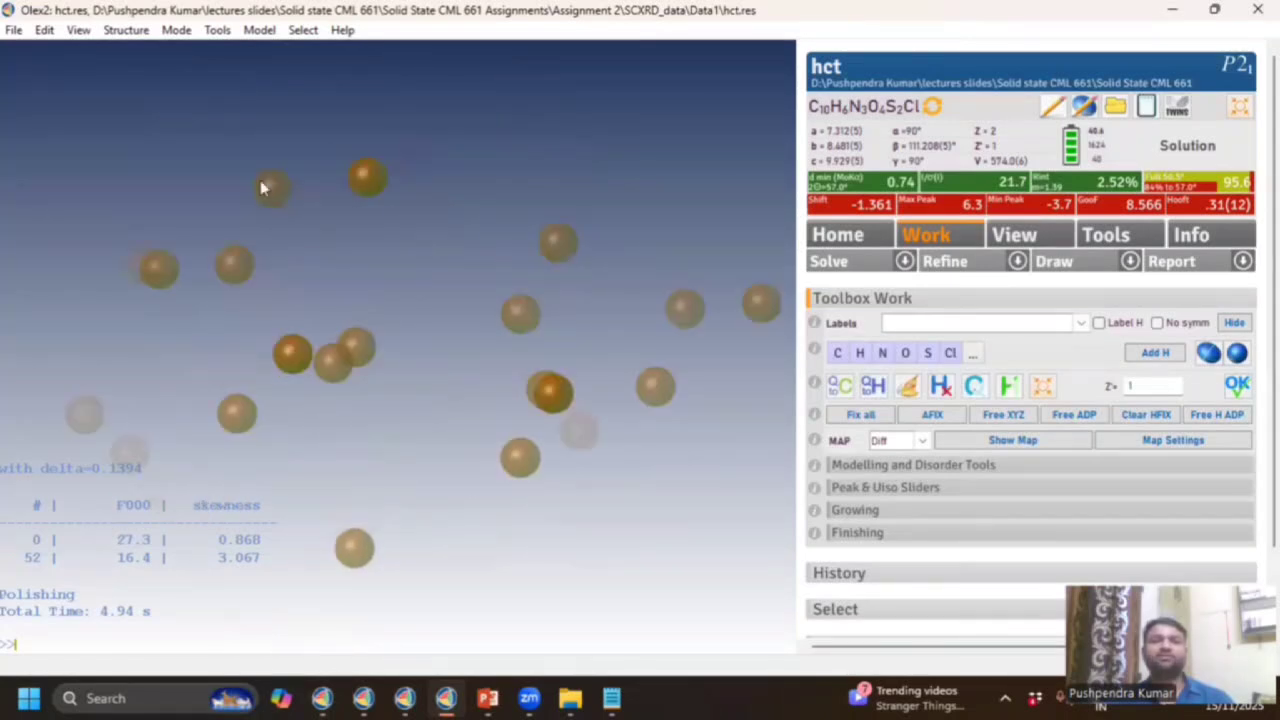
pyautogui.moveTo(395, 218); pyautogui.dragTo(410, 118)
pyautogui.moveTo(314, 160); pyautogui.dragTo(320, 173)
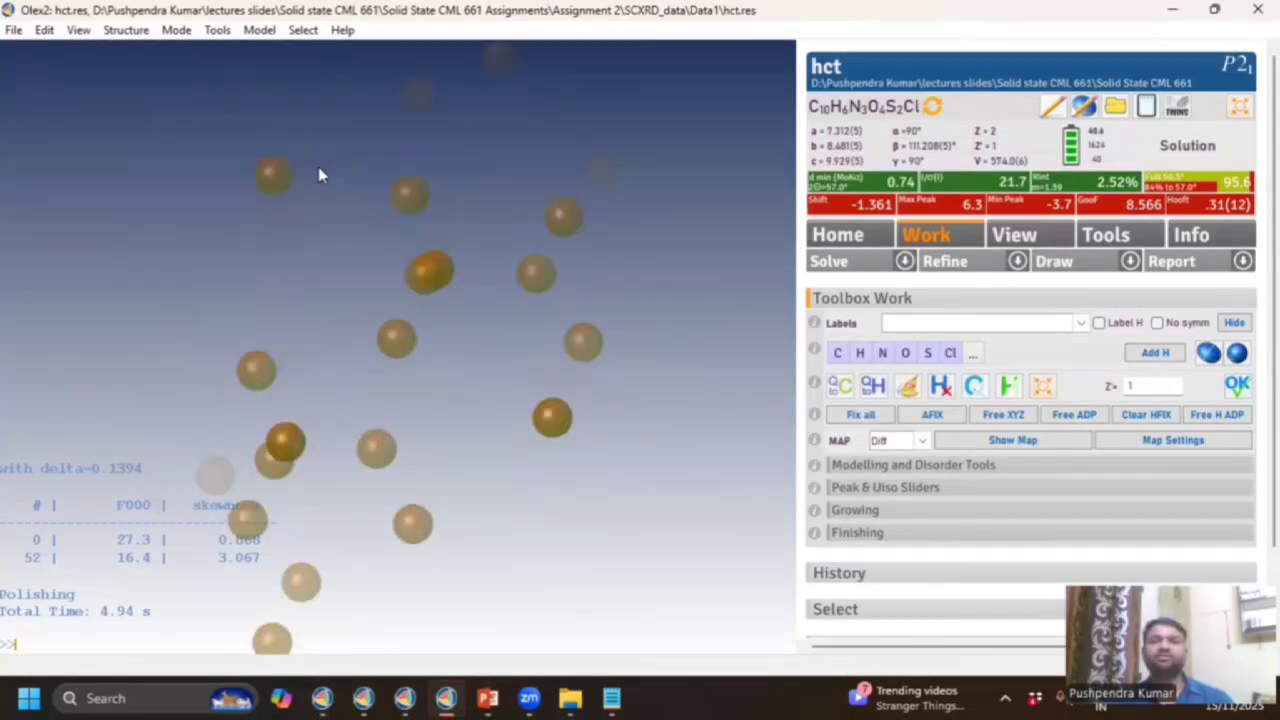
pyautogui.click(820, 262)
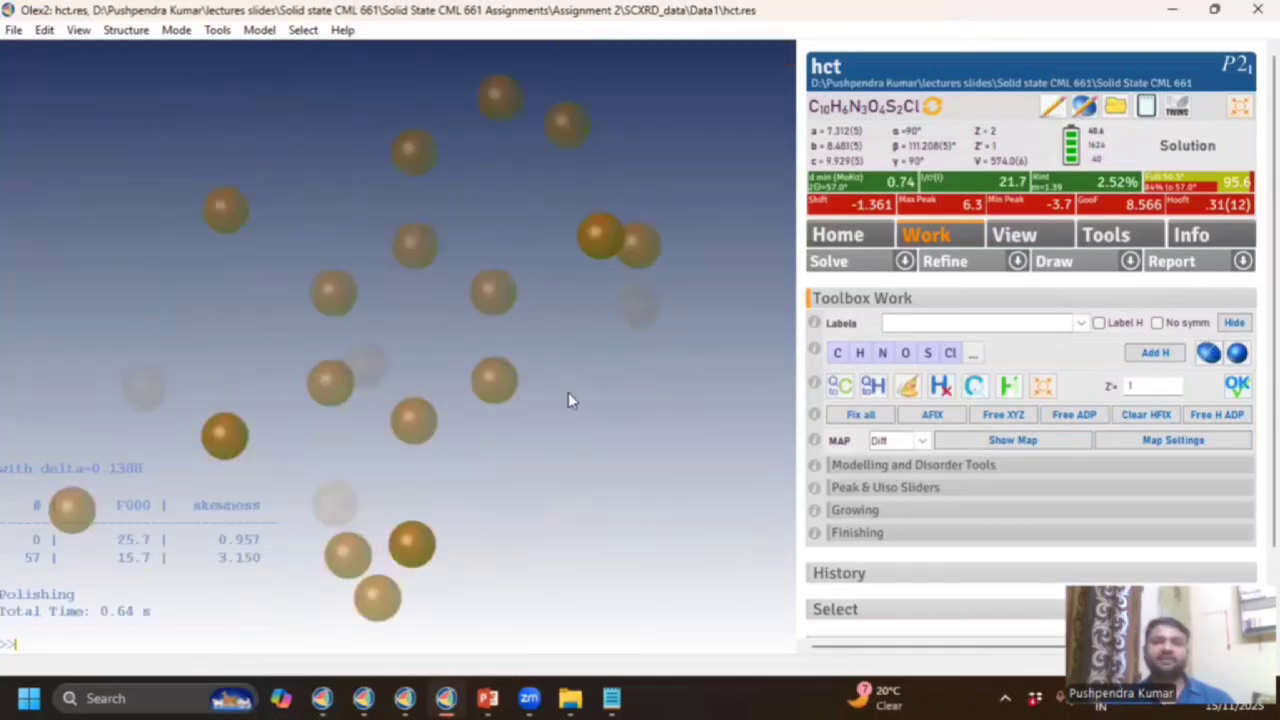
pyautogui.moveTo(568, 394); pyautogui.dragTo(447, 417)
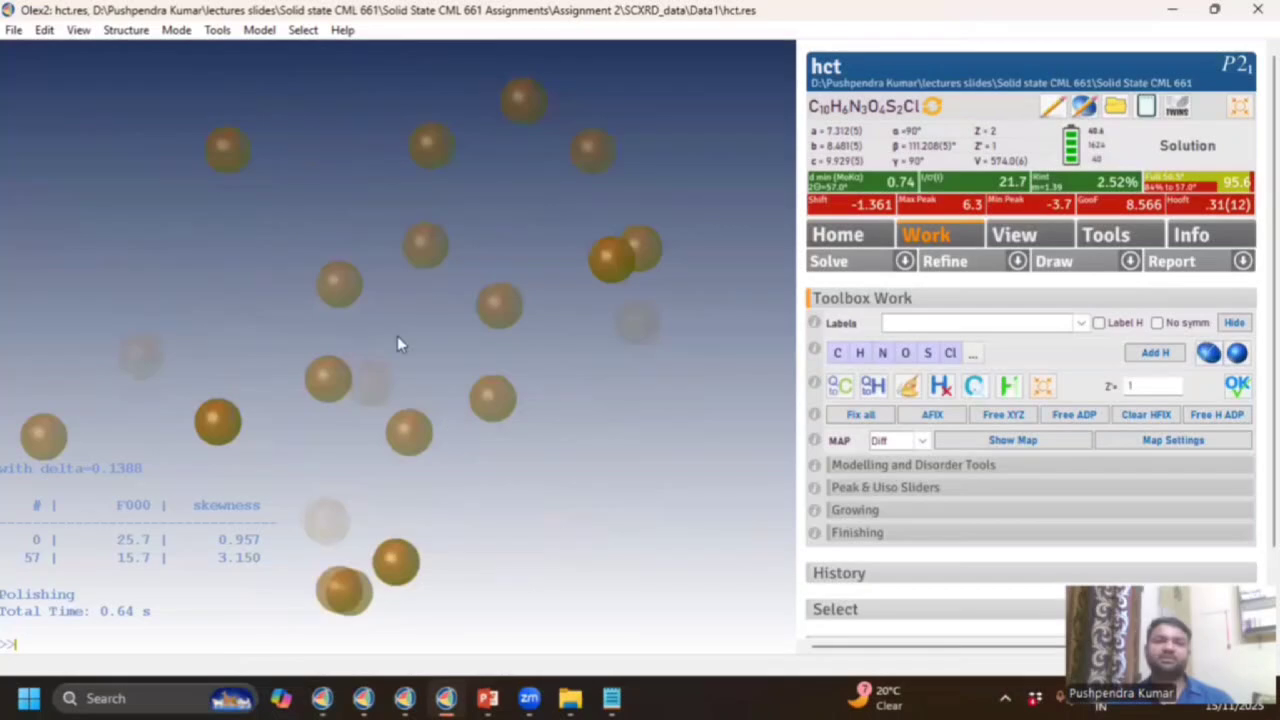
pyautogui.moveTo(397, 336); pyautogui.dragTo(392, 330)
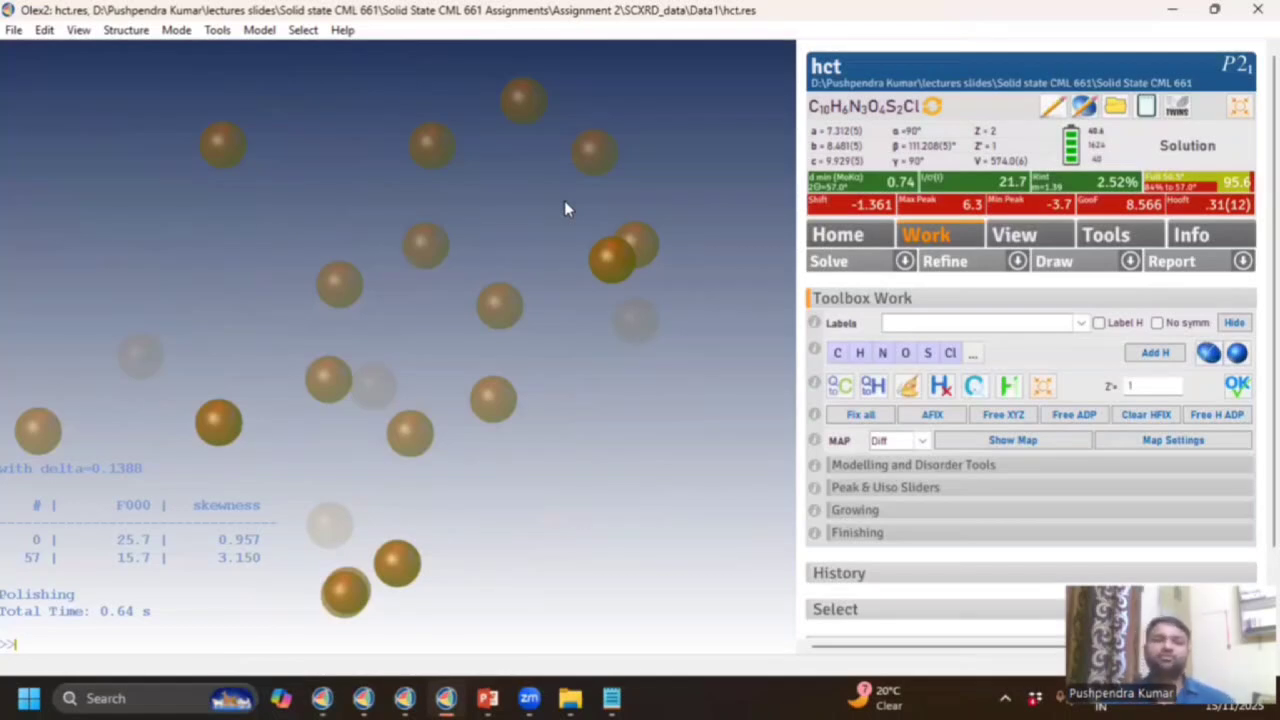
# Turn the first ring of six Q-peaks into carbon atoms.
pyautogui.click(428, 247)
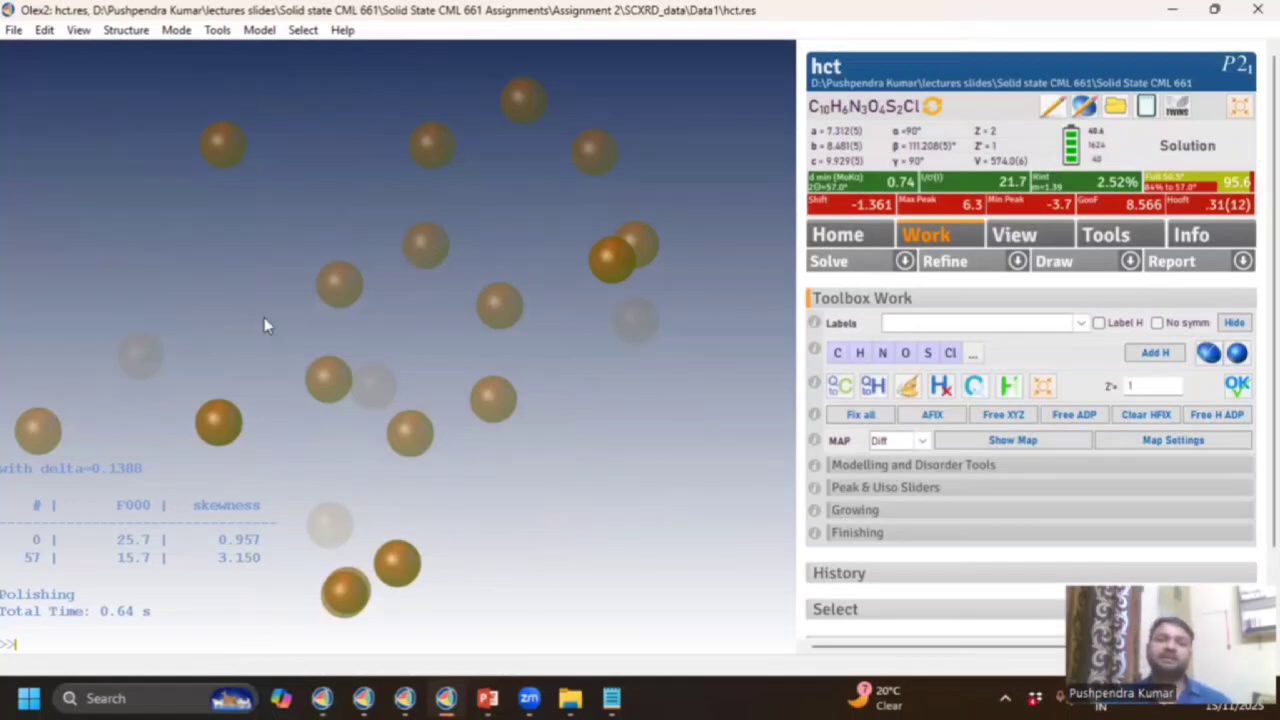
pyautogui.click(330, 376)
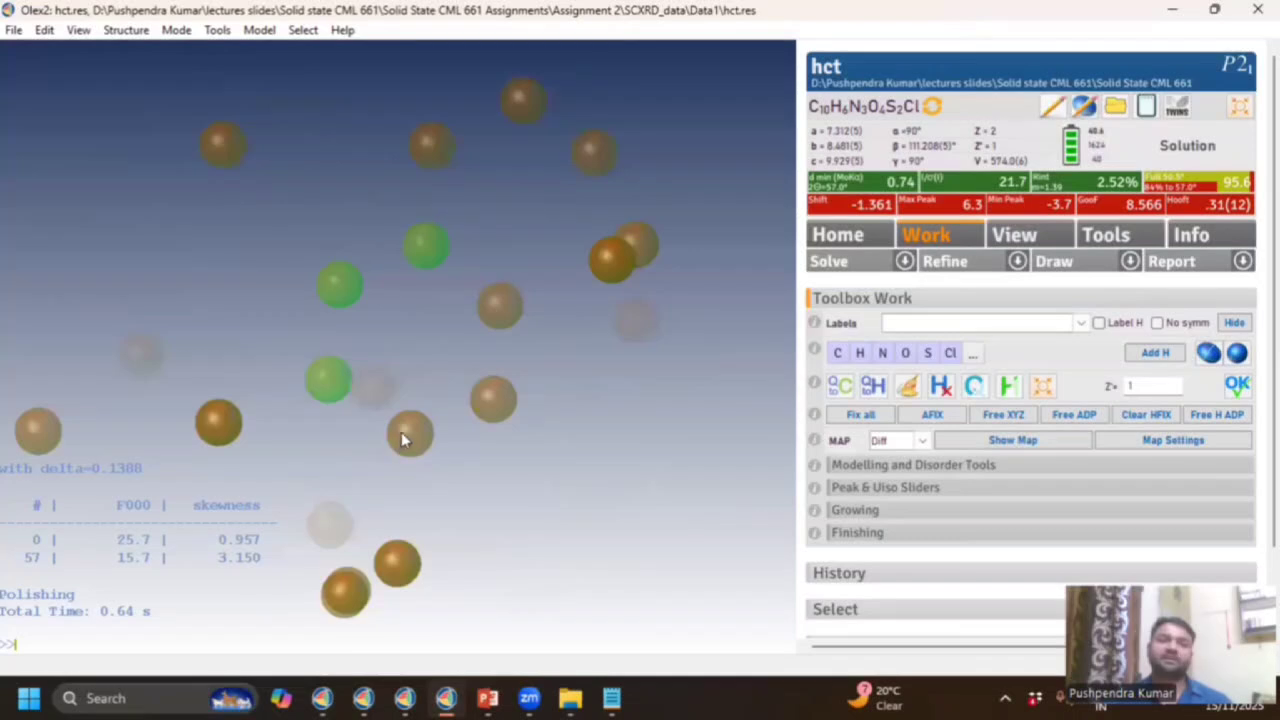
pyautogui.click(409, 433)
pyautogui.click(492, 398)
pyautogui.click(500, 309)
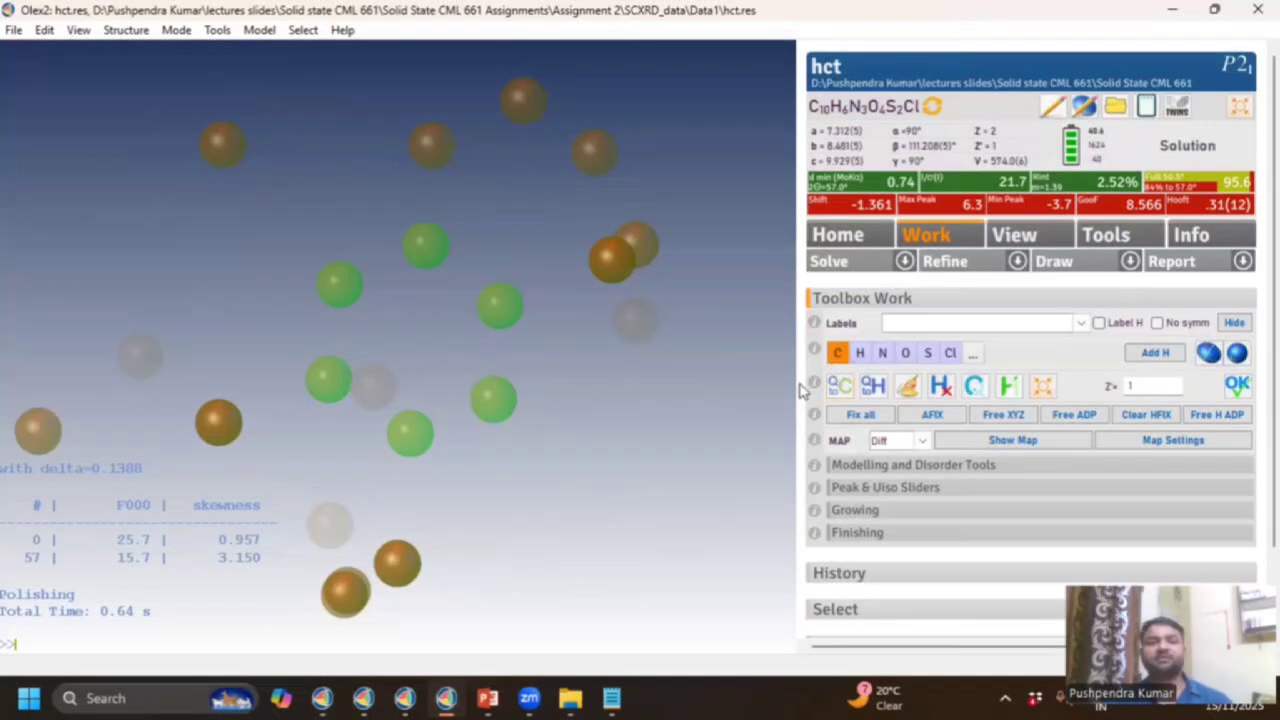
pyautogui.click(837, 355)
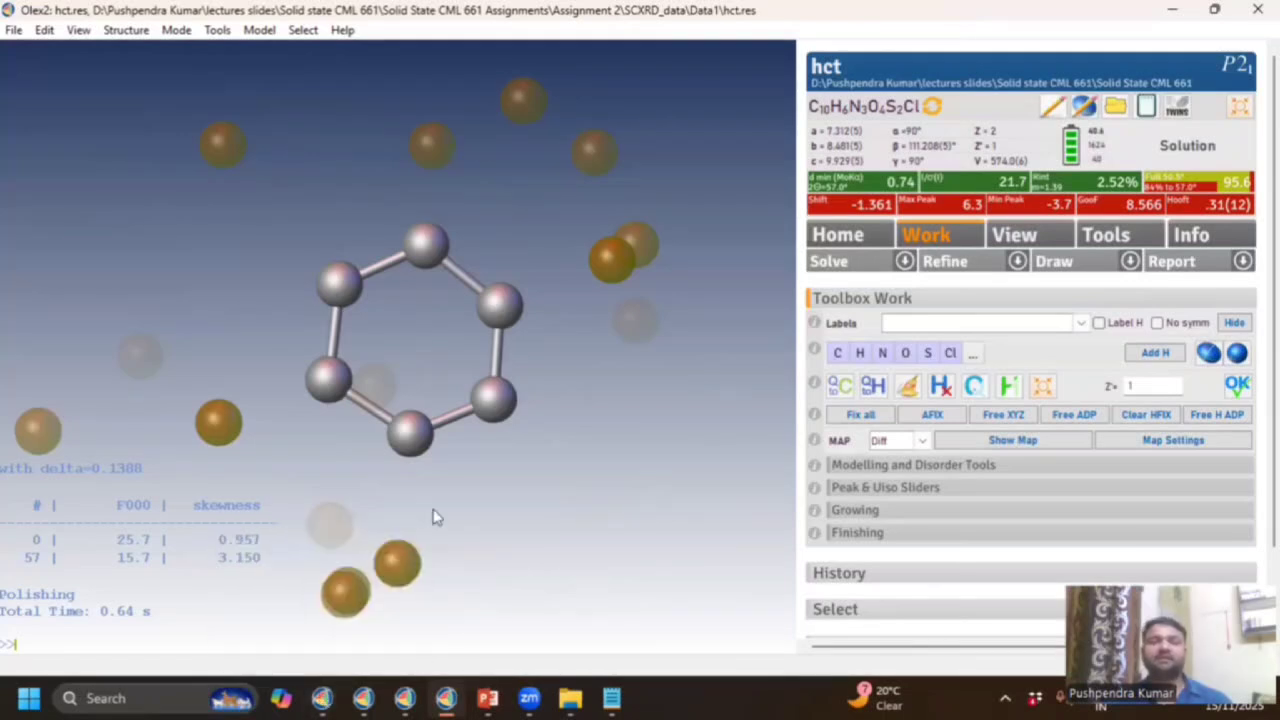
# Assign the adjacent ring of peaks as carbon, forming the second fused six-membered ring.
pyautogui.moveTo(437, 517); pyautogui.dragTo(305, 527)
pyautogui.moveTo(175, 337); pyautogui.dragTo(566, 364)
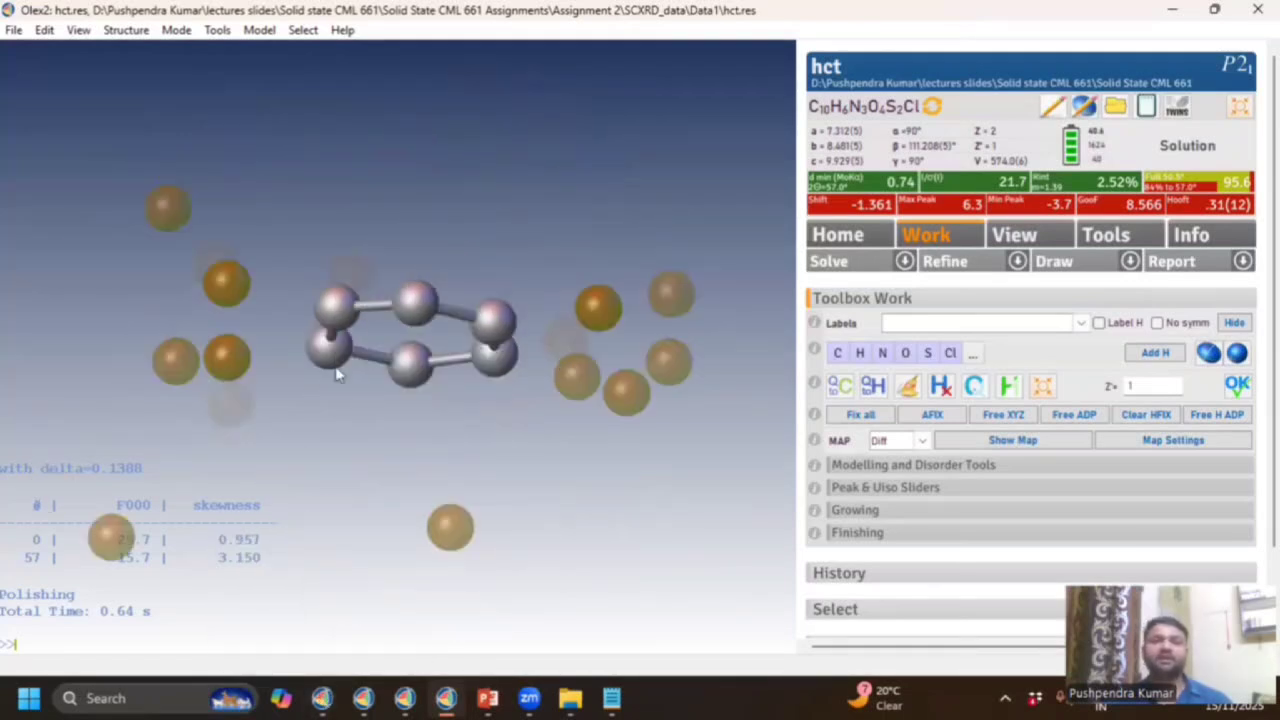
pyautogui.moveTo(401, 428); pyautogui.dragTo(394, 546)
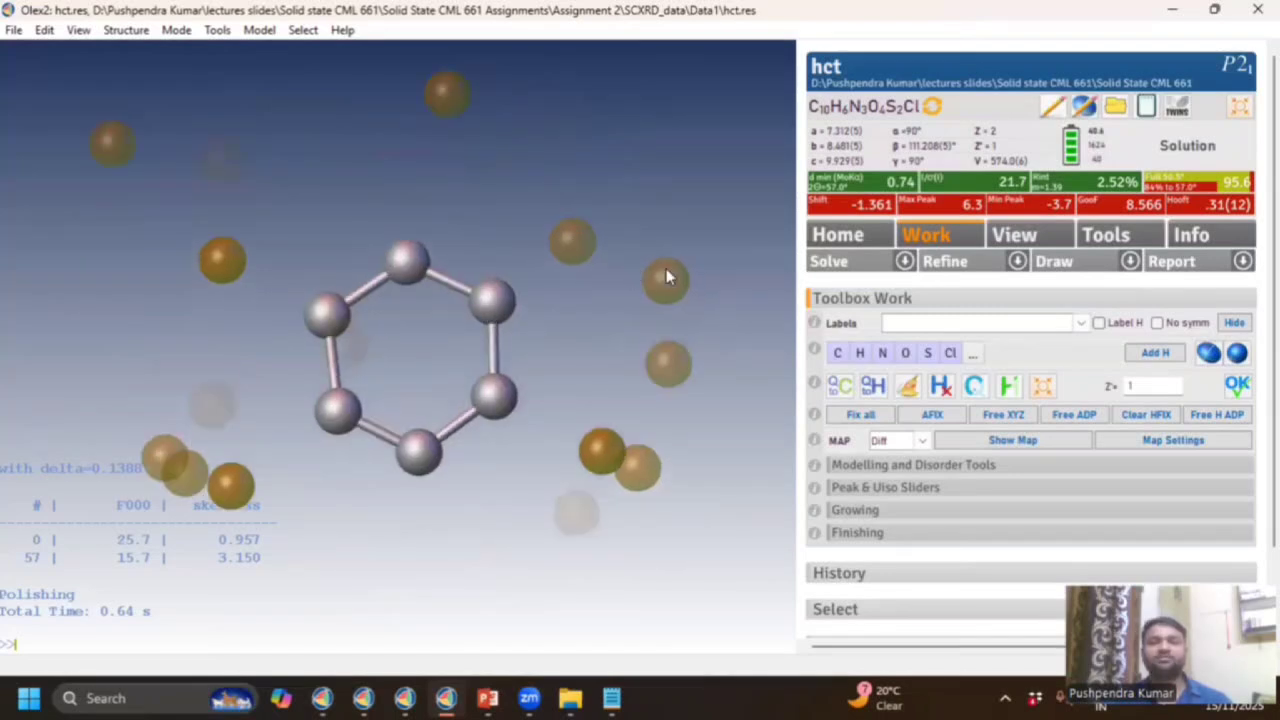
pyautogui.click(573, 242)
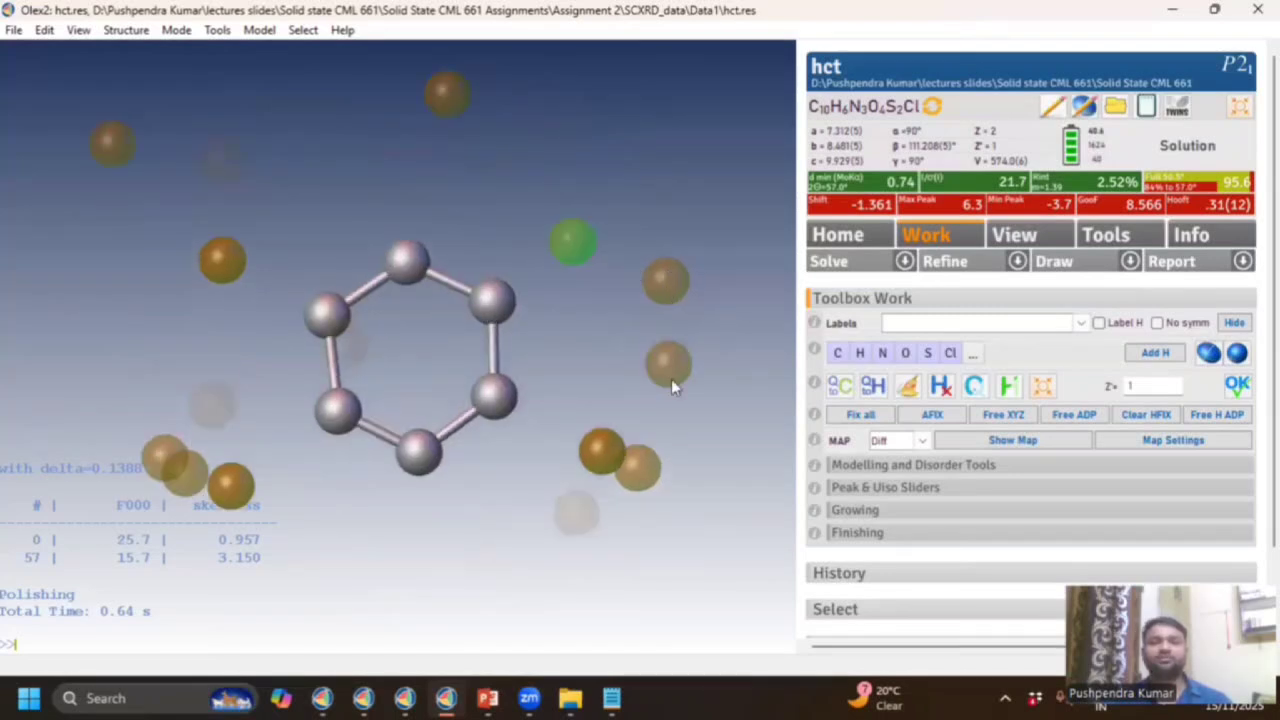
pyautogui.click(604, 464)
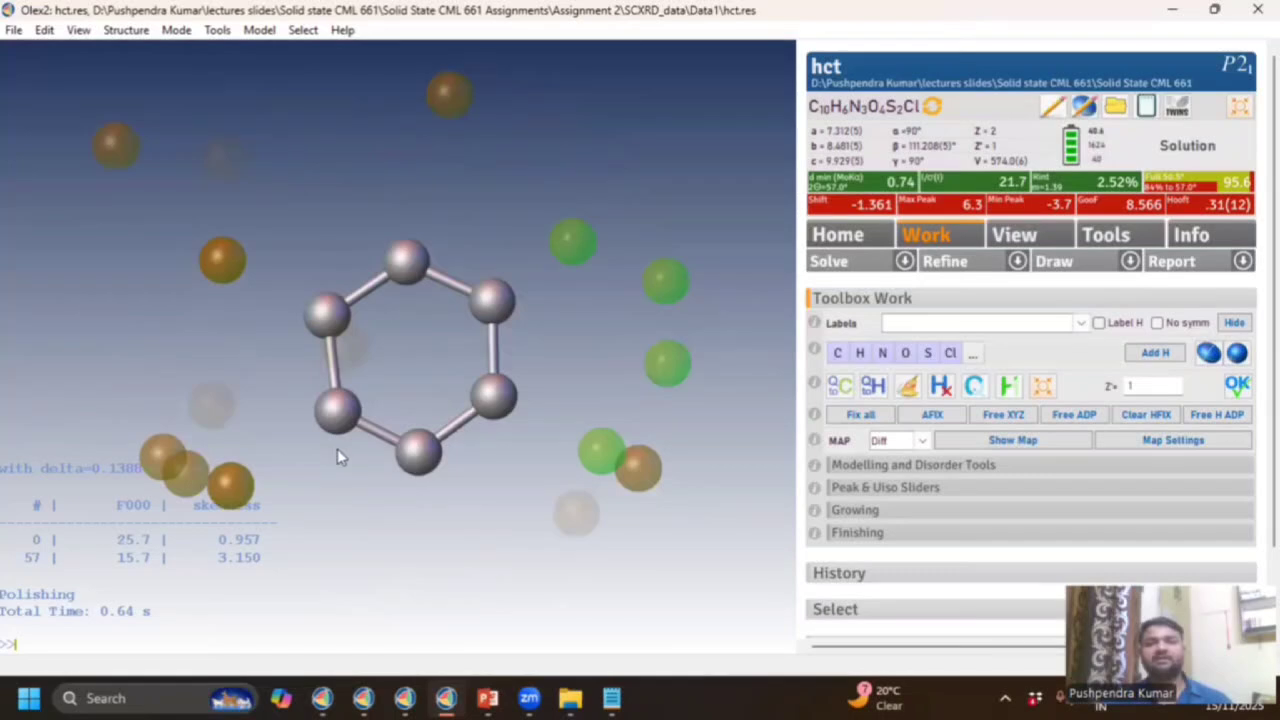
pyautogui.moveTo(337, 448); pyautogui.dragTo(389, 489)
pyautogui.moveTo(469, 517); pyautogui.dragTo(557, 405)
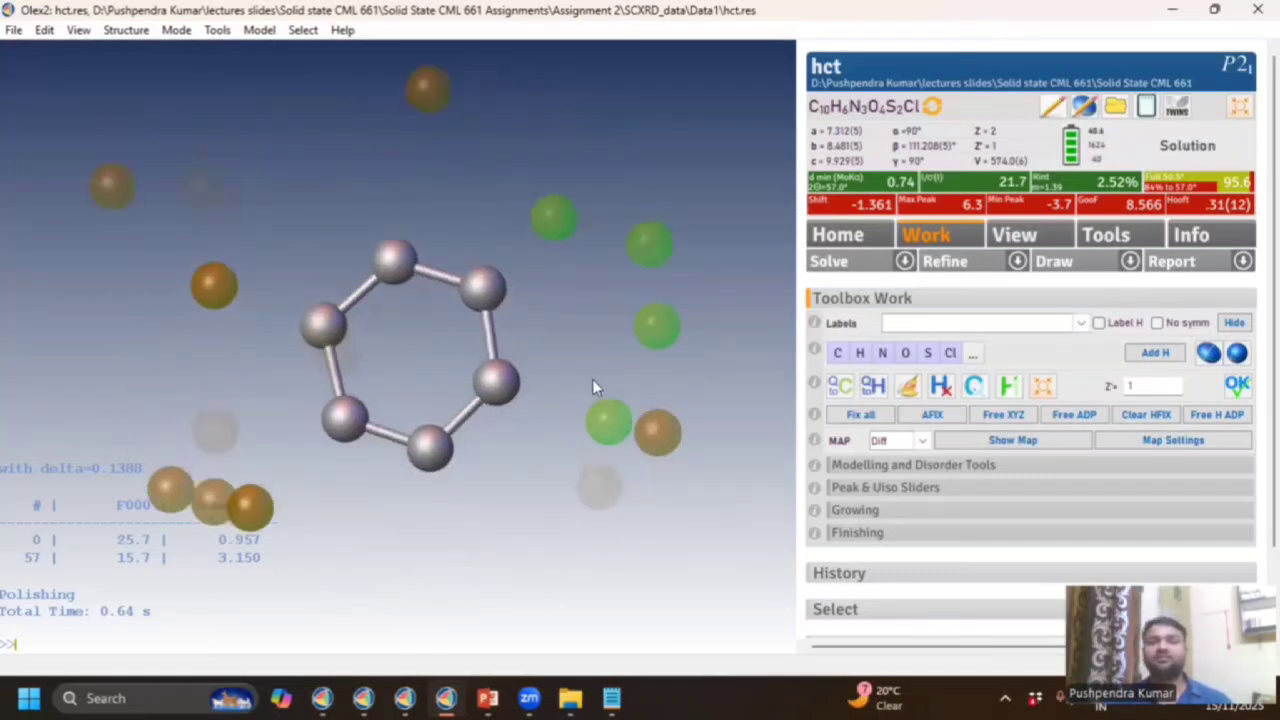
pyautogui.click(838, 355)
pyautogui.moveTo(683, 379); pyautogui.dragTo(705, 377)
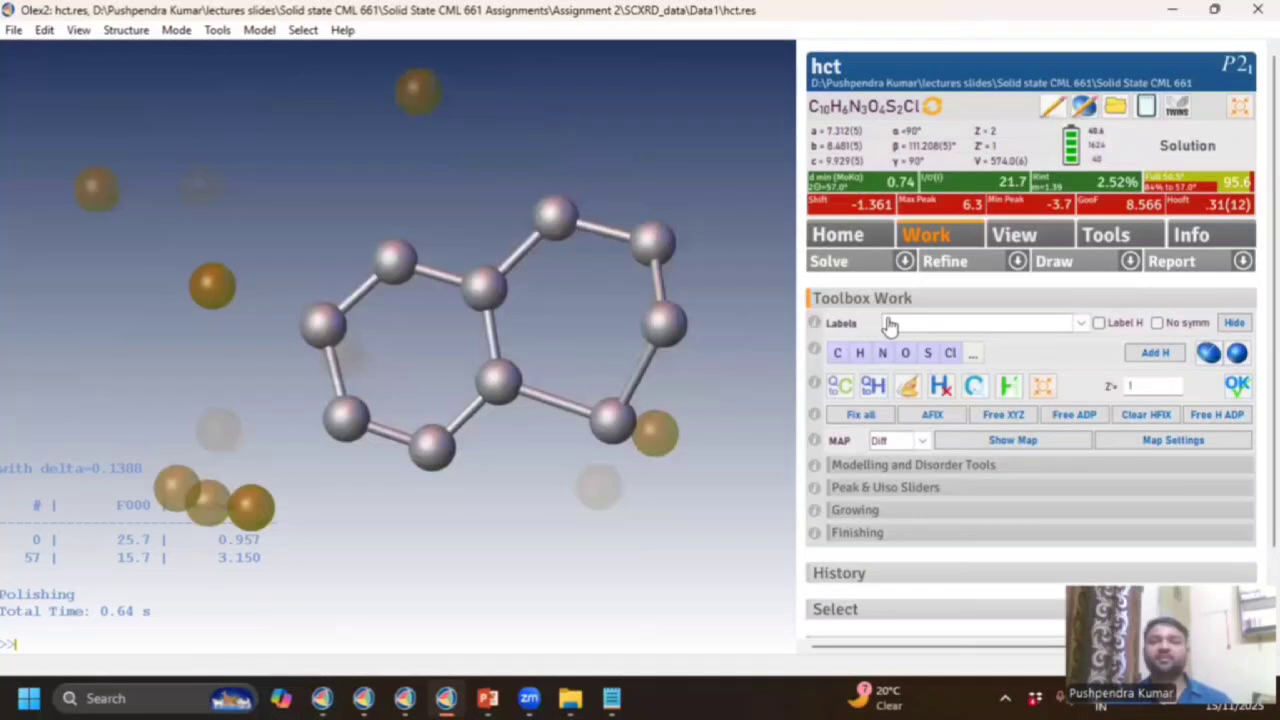
# Refine the two-ring model to R1 50.20%, then inspect the other window's refined hct (R1 3.45%).
pyautogui.click(956, 264)
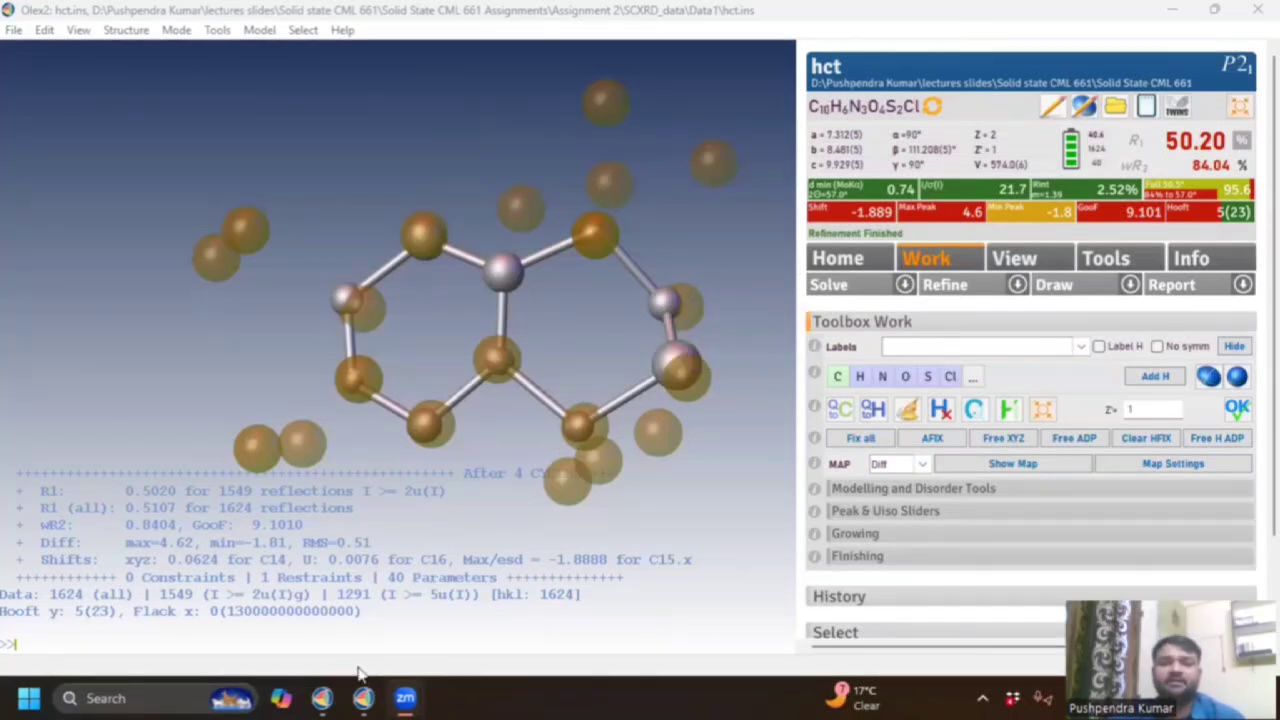
pyautogui.click(322, 699)
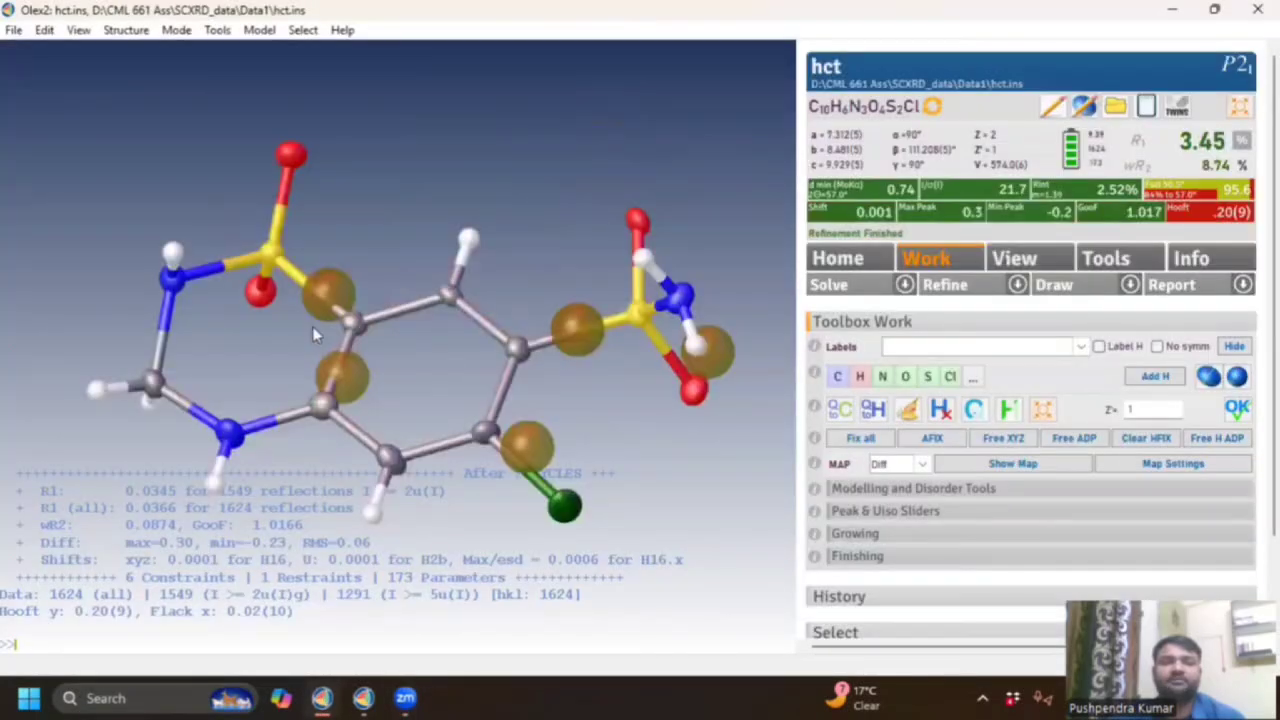
pyautogui.moveTo(312, 326); pyautogui.dragTo(345, 380)
pyautogui.moveTo(401, 147); pyautogui.dragTo(244, 163)
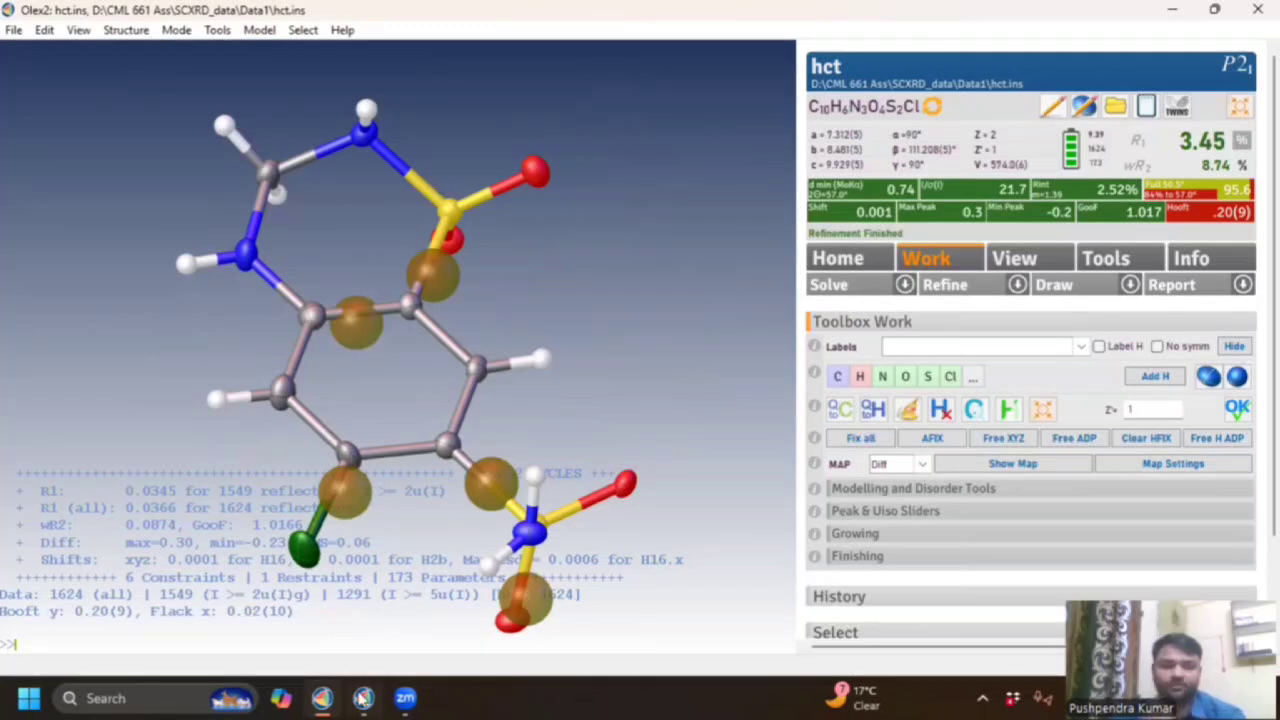
# Return to the two-ring model and retype one ring atom as nitrogen.
pyautogui.moveTo(362, 698)
pyautogui.click(357, 590)
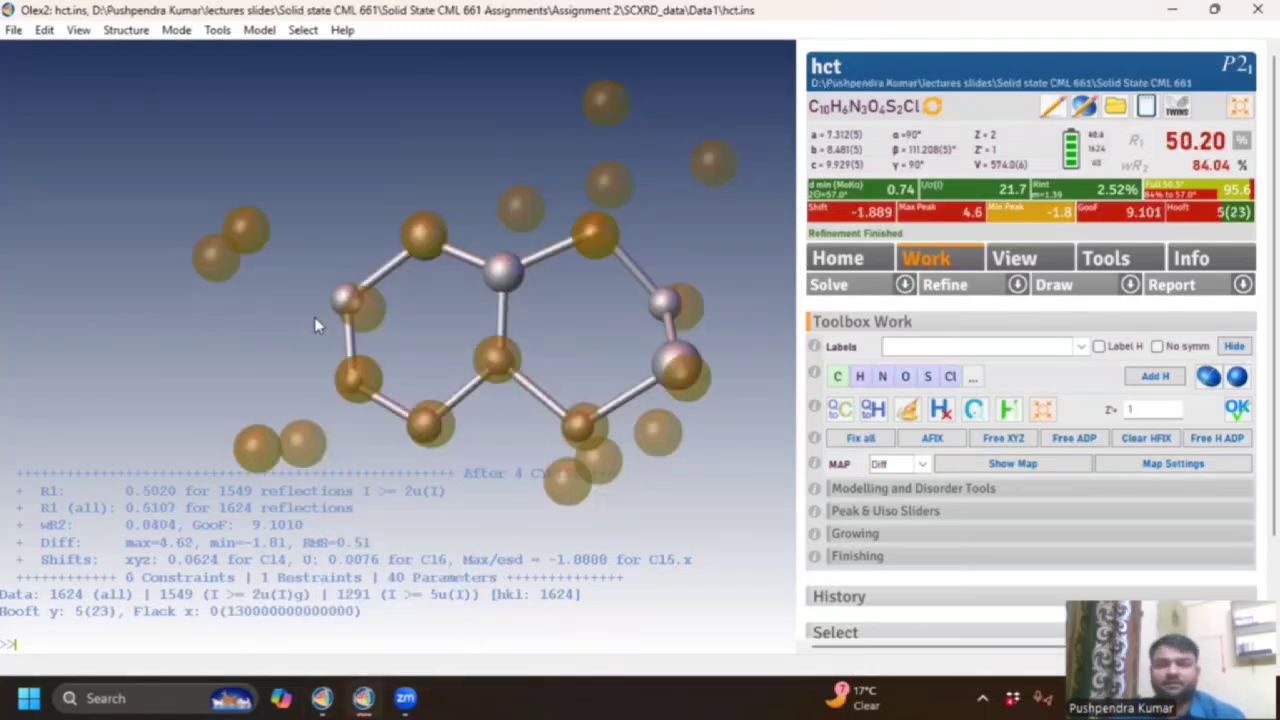
pyautogui.moveTo(338, 350); pyautogui.dragTo(596, 287)
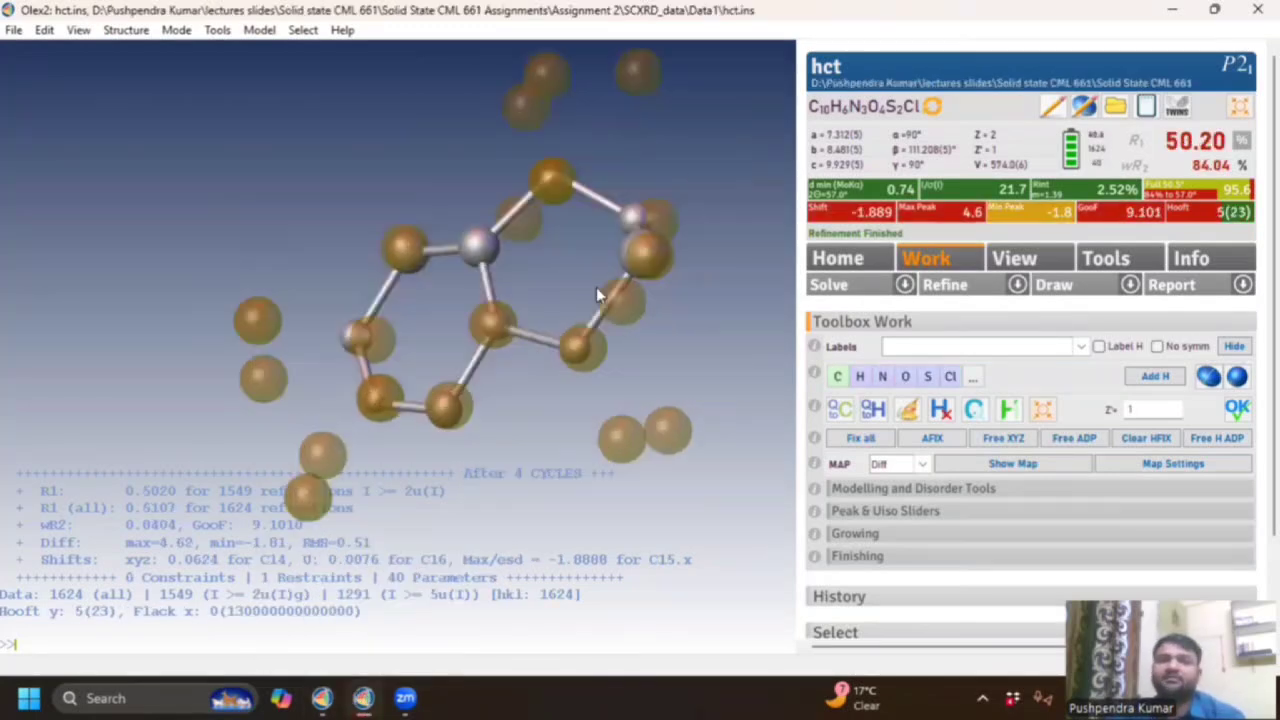
pyautogui.moveTo(459, 236); pyautogui.dragTo(575, 373)
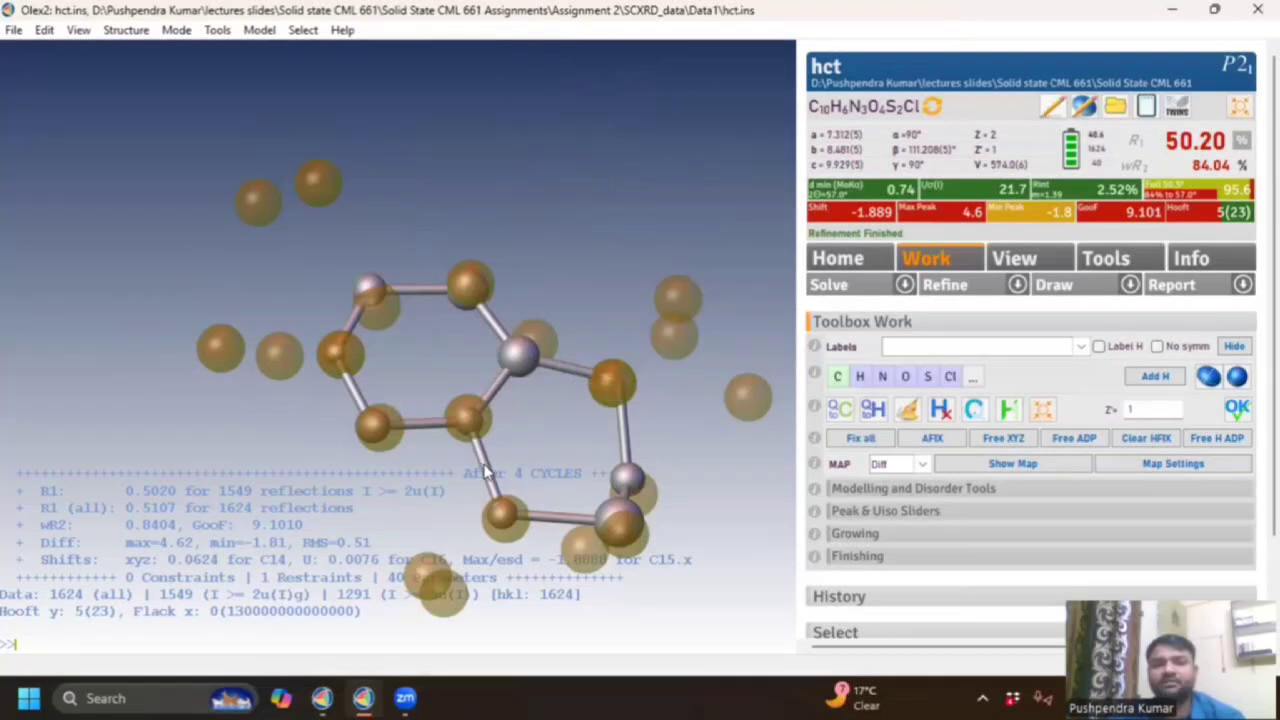
pyautogui.moveTo(487, 472)
pyautogui.moveTo(630, 418); pyautogui.dragTo(610, 450)
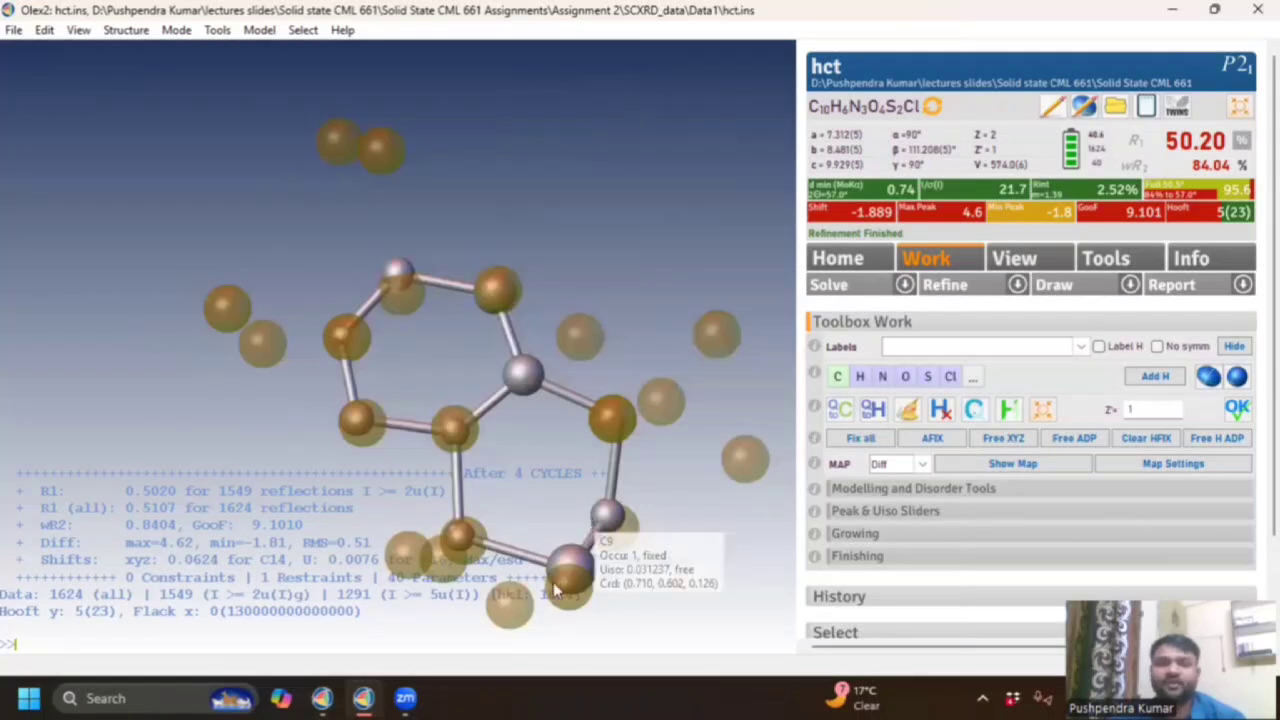
pyautogui.click(577, 568)
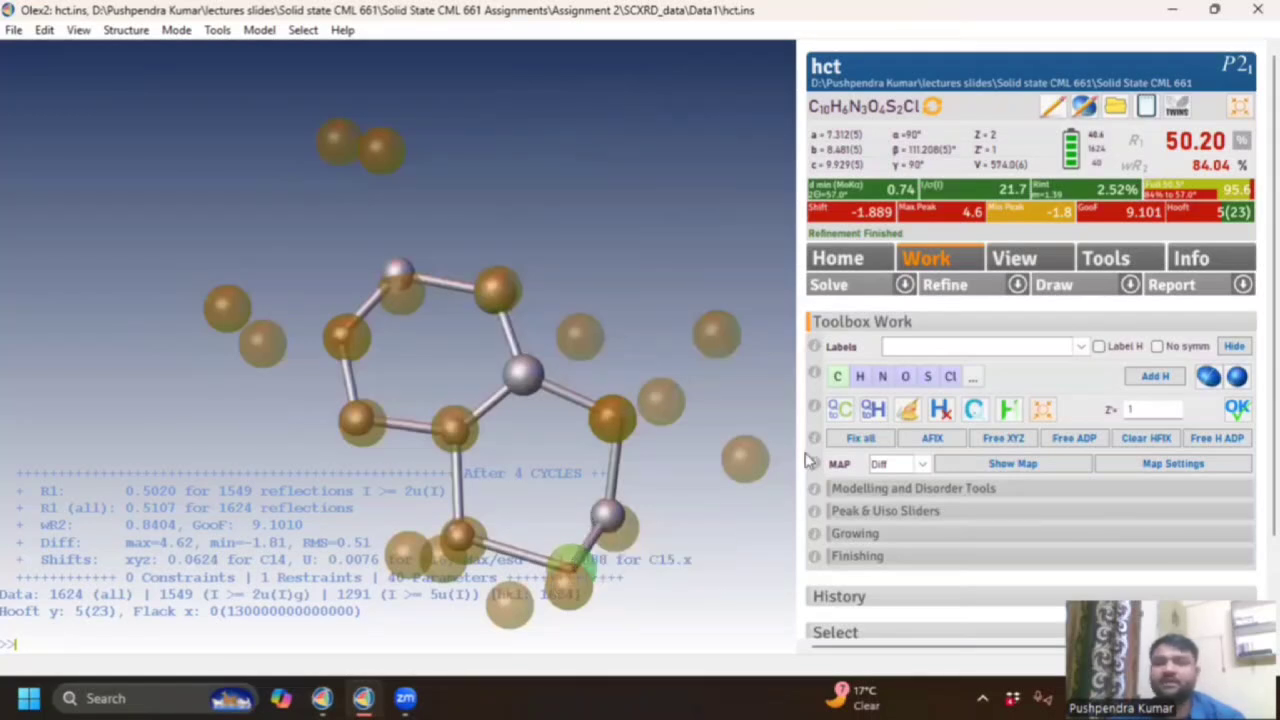
pyautogui.click(882, 377)
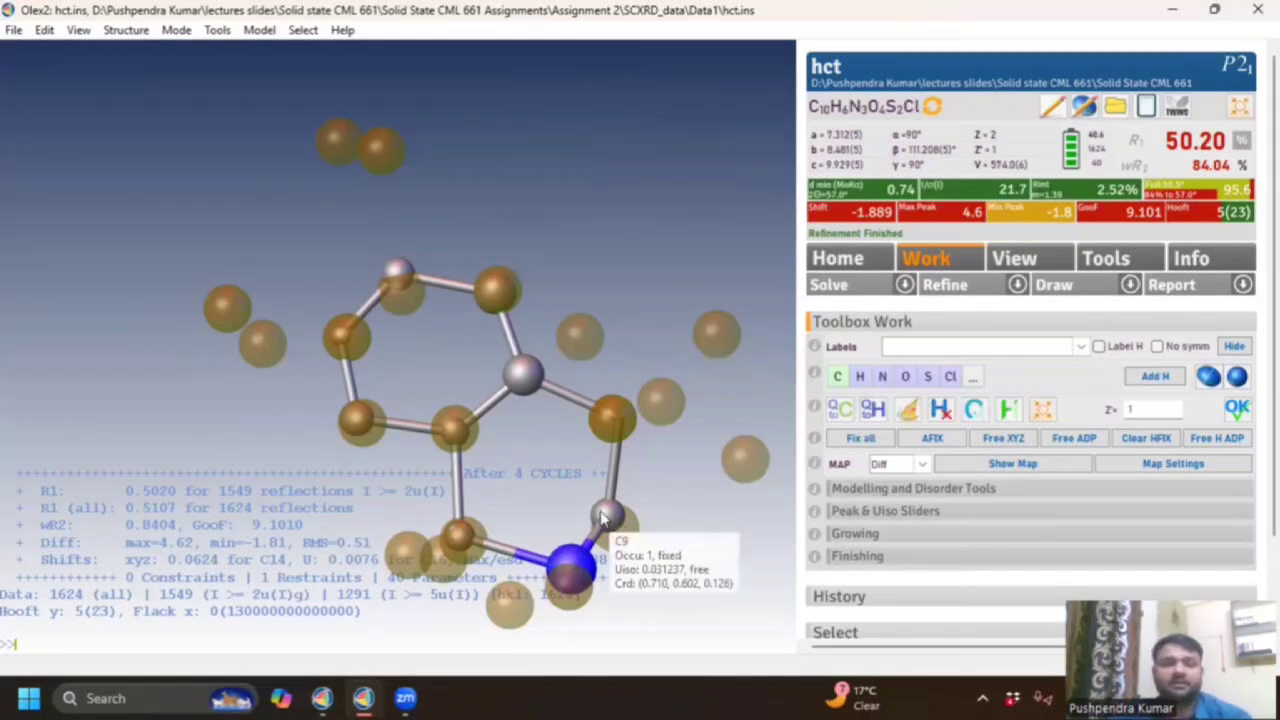
# Retype another ring atom as sulfur and re-refine, giving R1 50.13% with the structure inverted.
pyautogui.moveTo(551, 474); pyautogui.dragTo(511, 519)
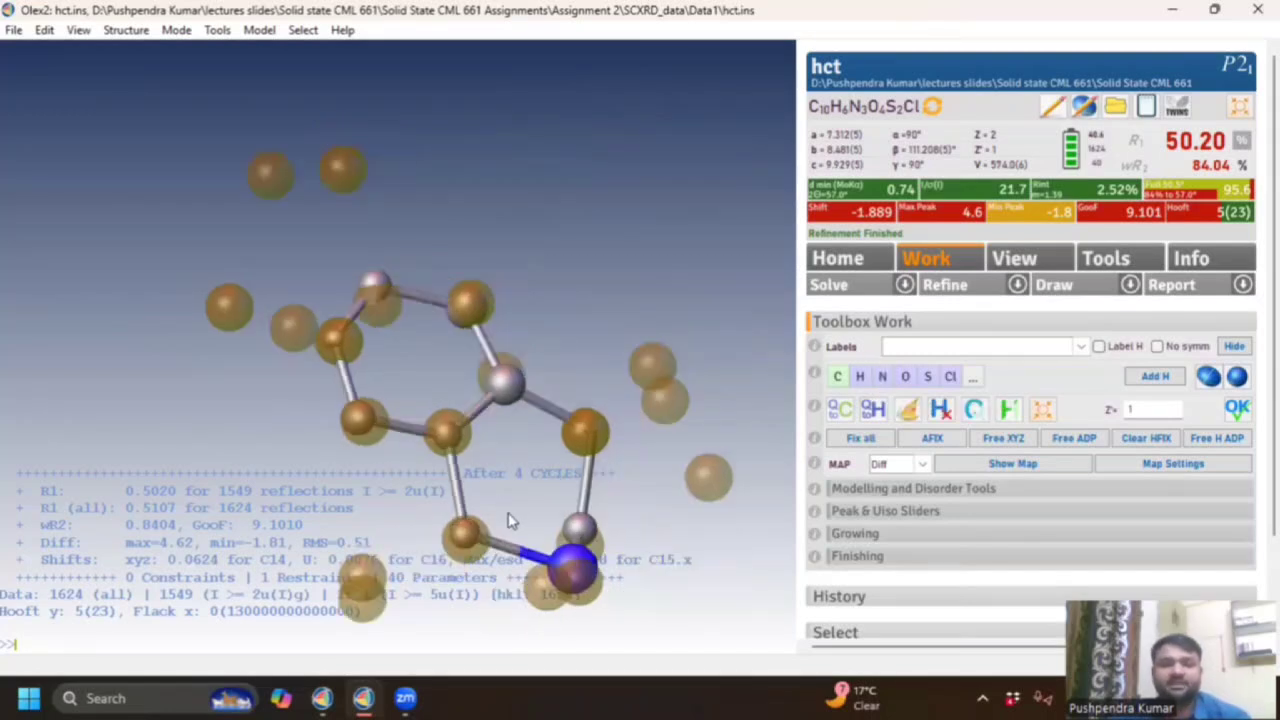
pyautogui.scroll(-4, 466, 548)
pyautogui.scroll(-3, 466, 548)
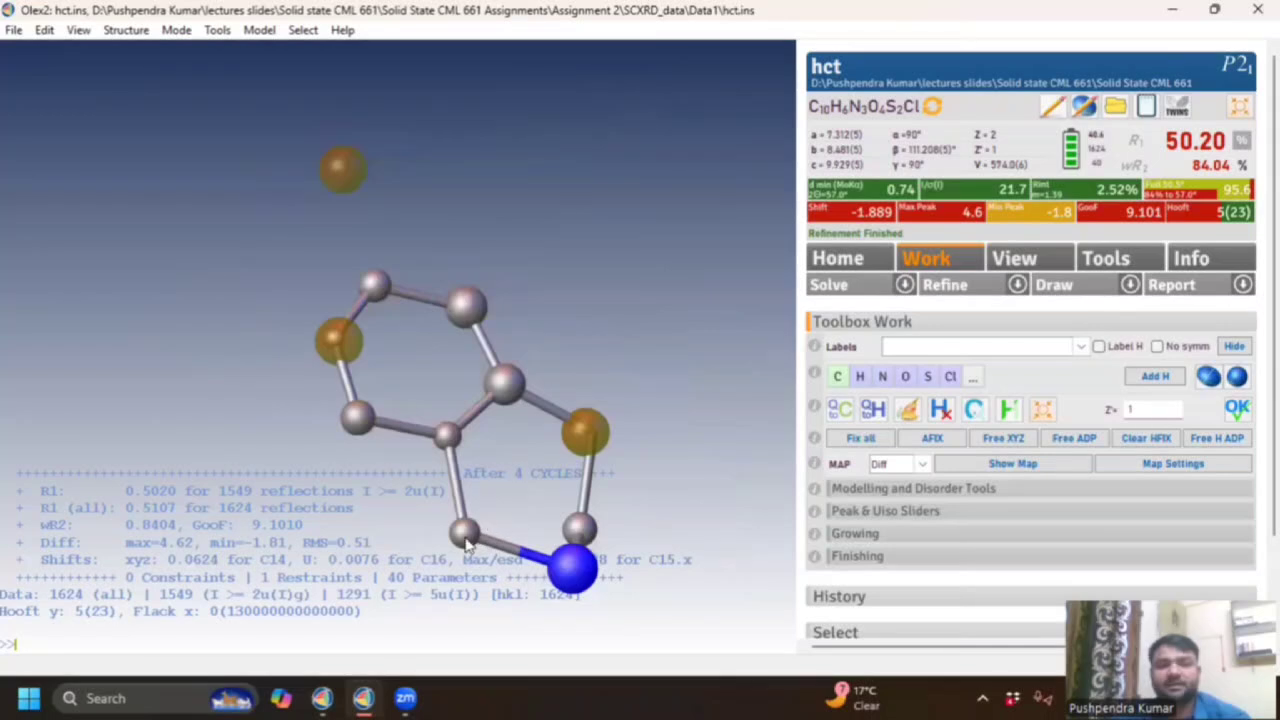
pyautogui.click(927, 380)
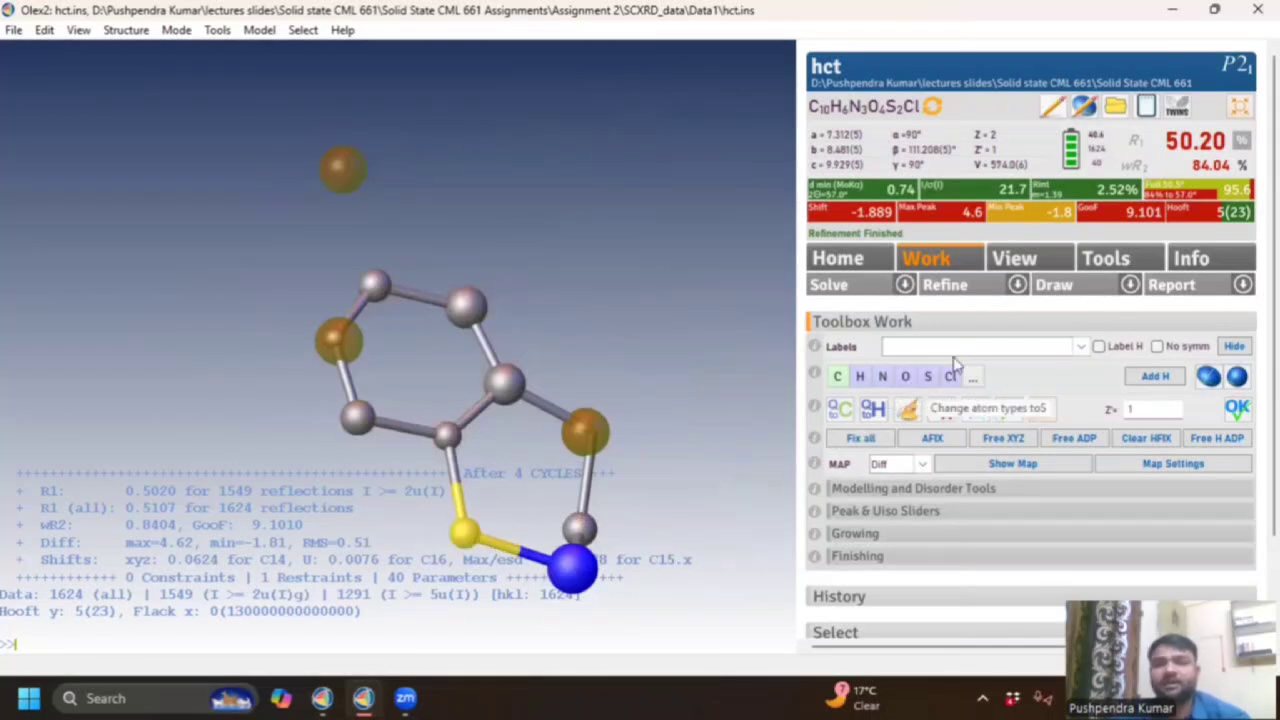
pyautogui.click(945, 285)
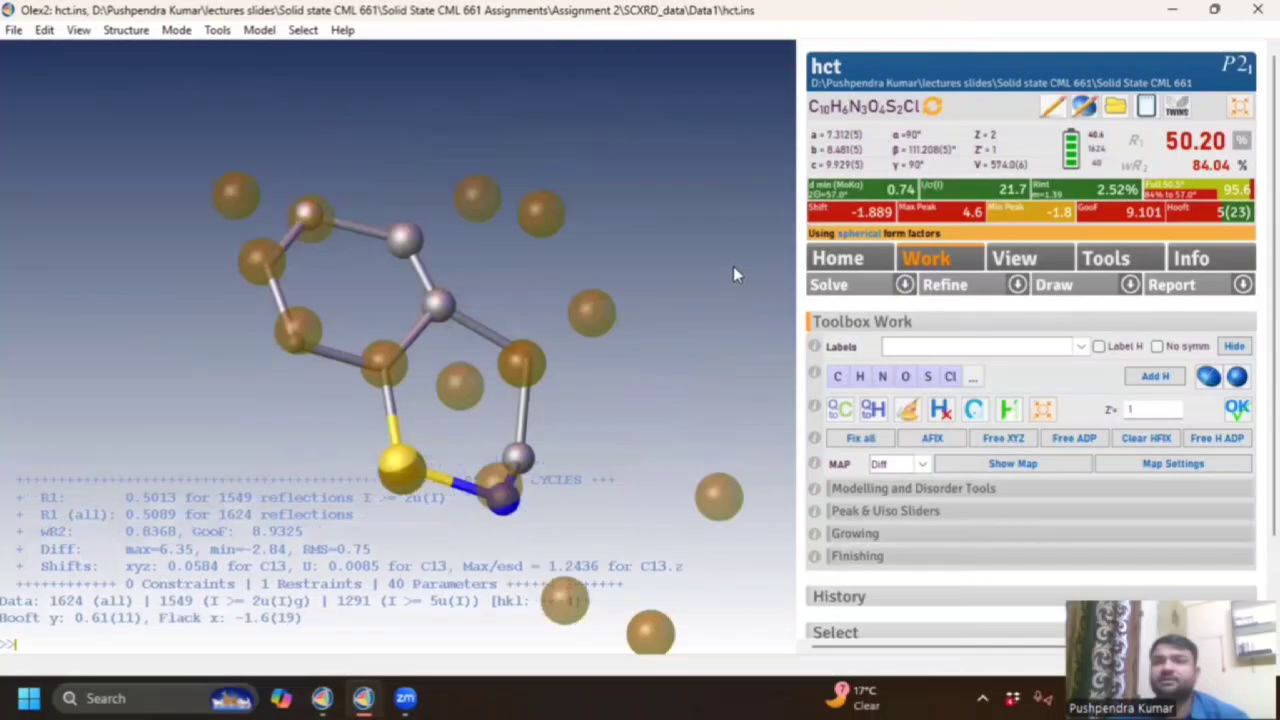
pyautogui.moveTo(499, 346); pyautogui.dragTo(446, 387)
# Rotate the hct fragment and scroll the wheel until the brown Q-peaks disappear.
pyautogui.moveTo(520, 350); pyautogui.dragTo(531, 205)
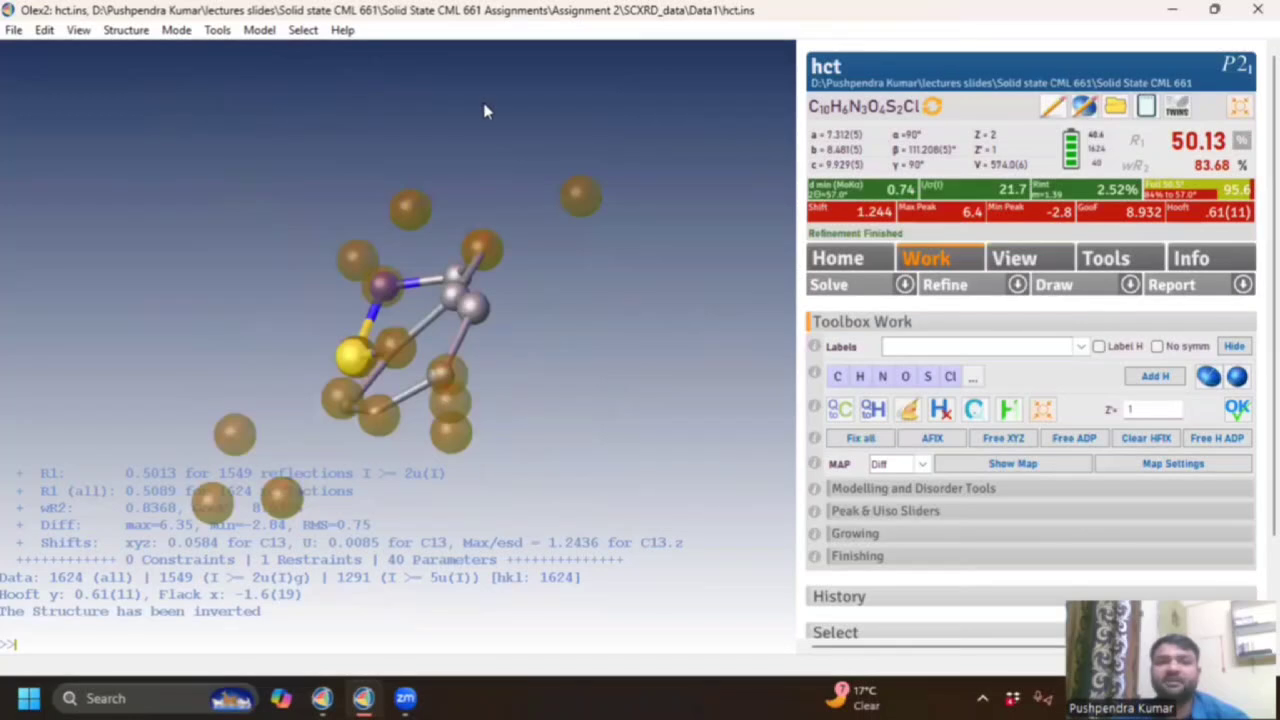
pyautogui.moveTo(484, 111); pyautogui.dragTo(651, 323)
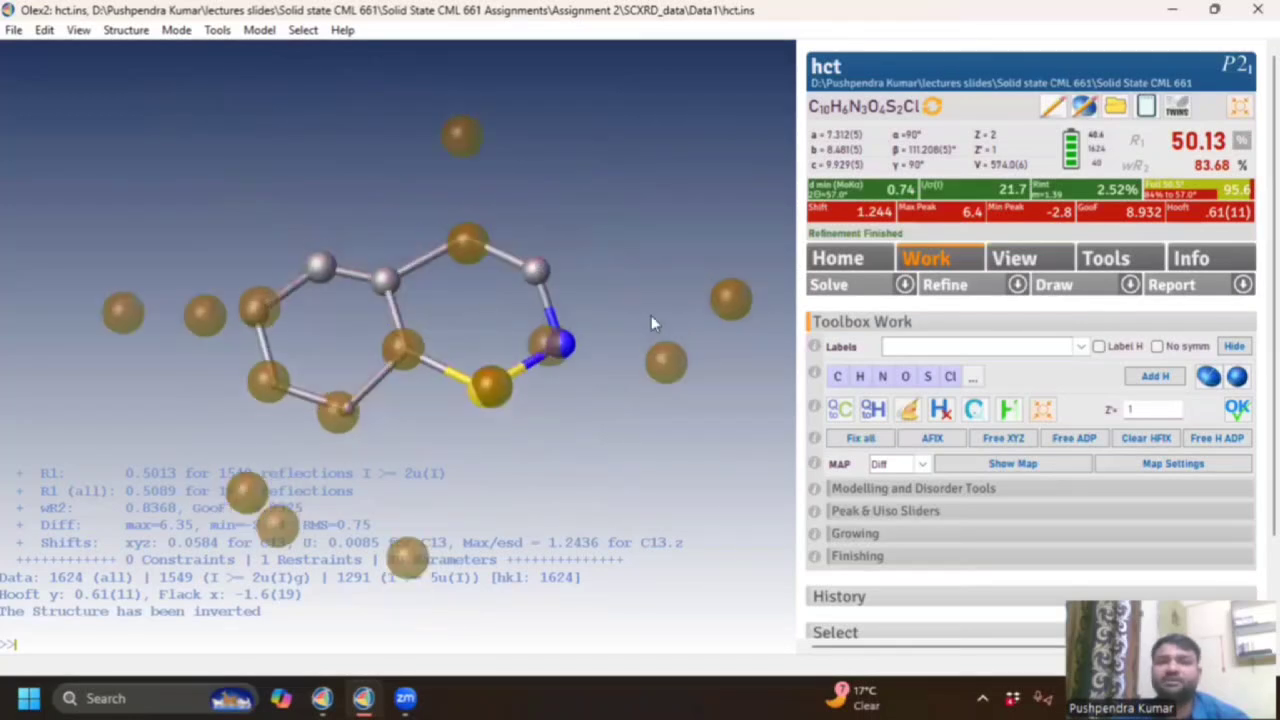
pyautogui.moveTo(575, 381); pyautogui.dragTo(542, 377)
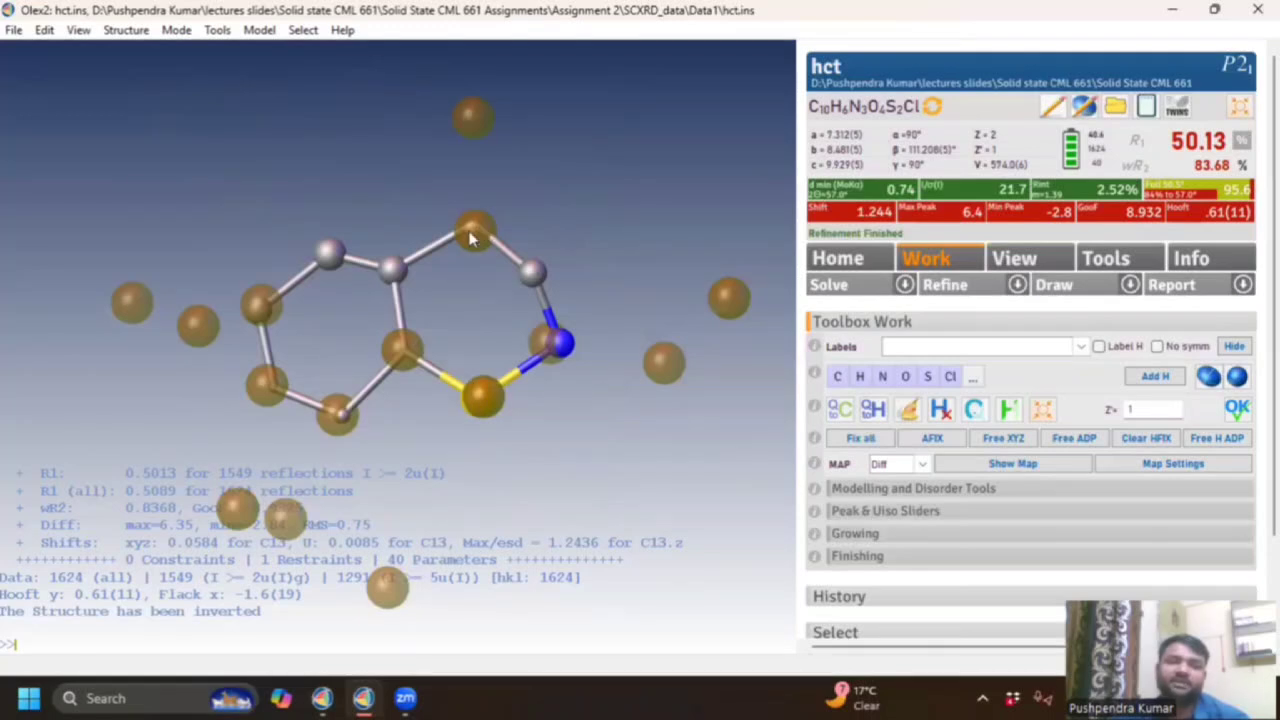
pyautogui.moveTo(474, 235)
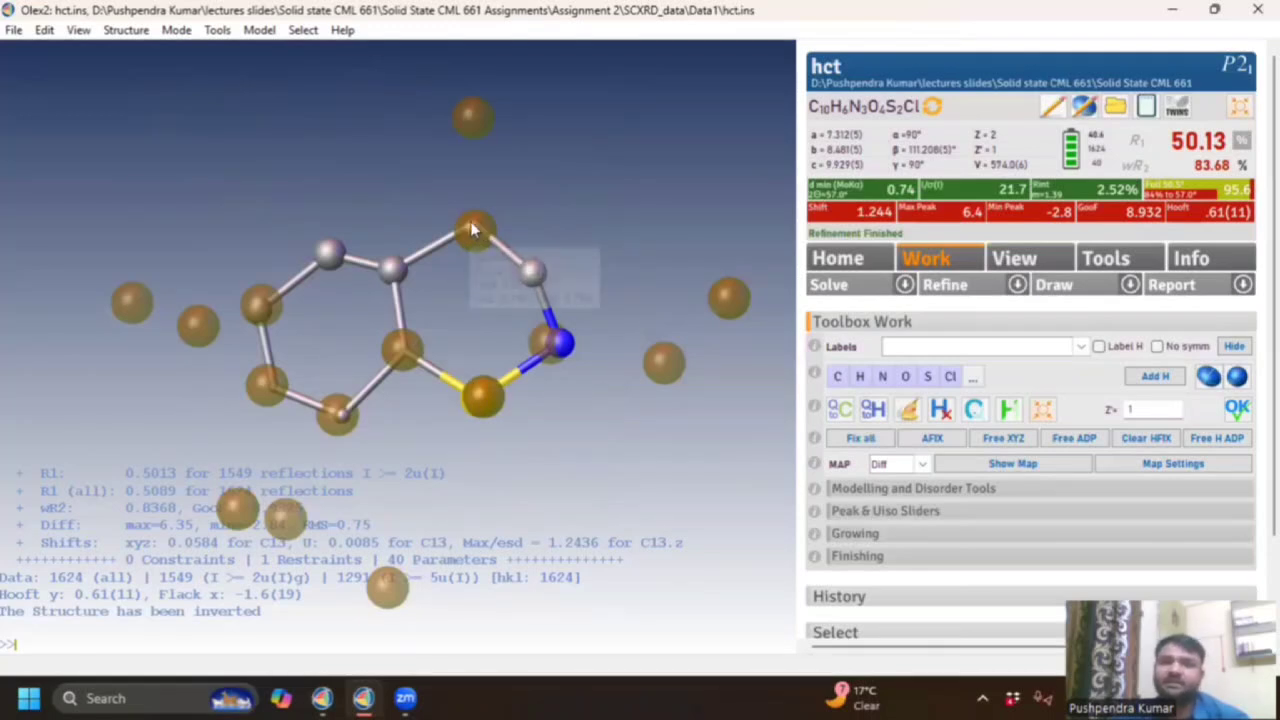
pyautogui.scroll(-2, 469, 225)
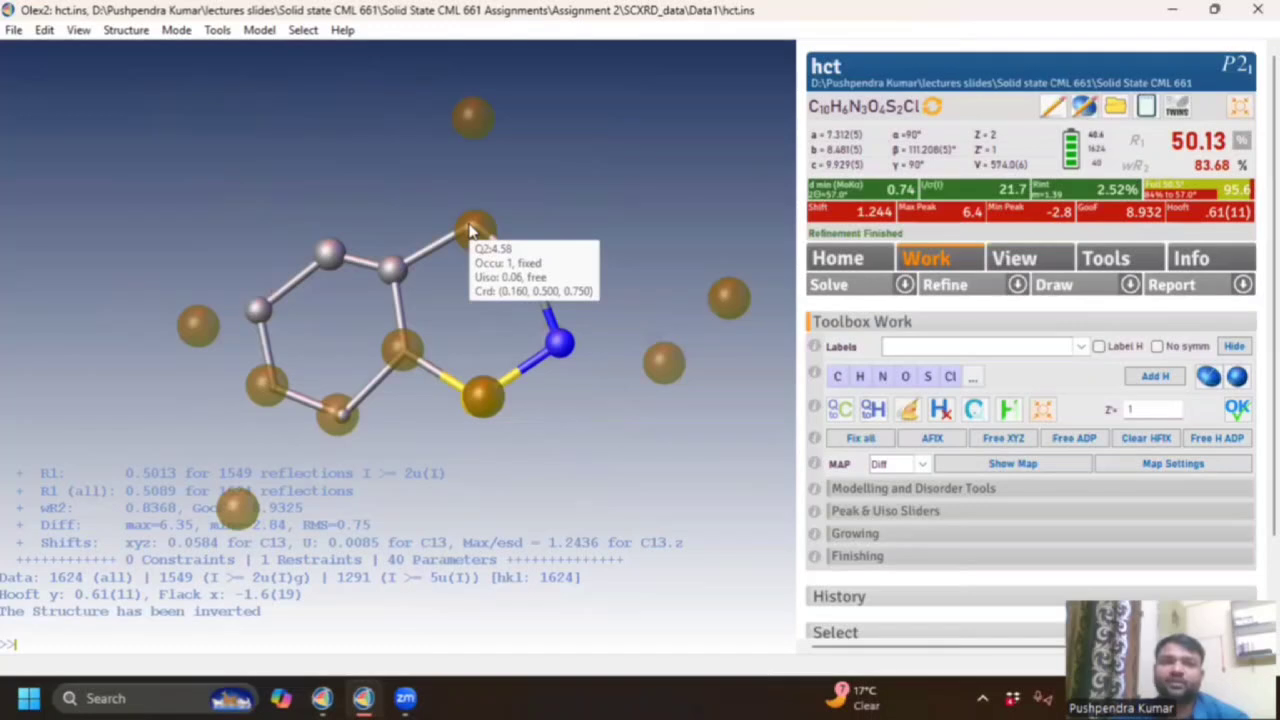
pyautogui.scroll(-5, 474, 232)
pyautogui.scroll(-2, 474, 235)
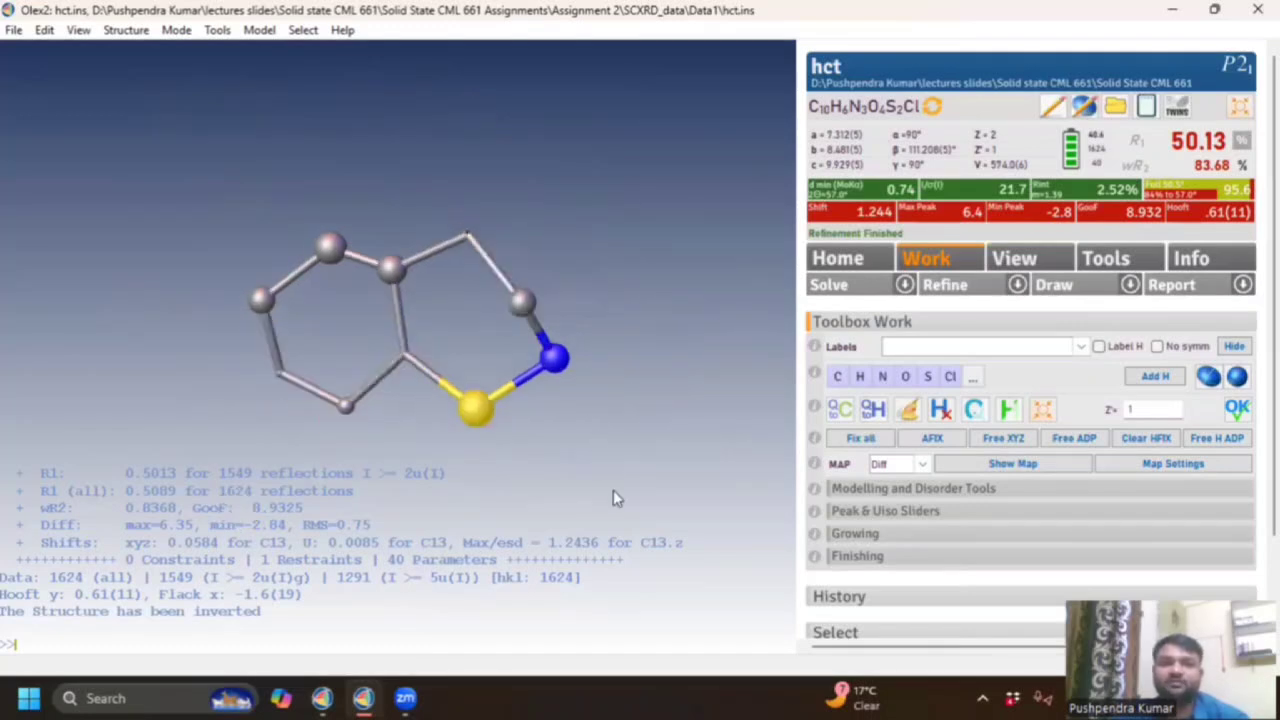
pyautogui.moveTo(613, 490); pyautogui.dragTo(502, 347)
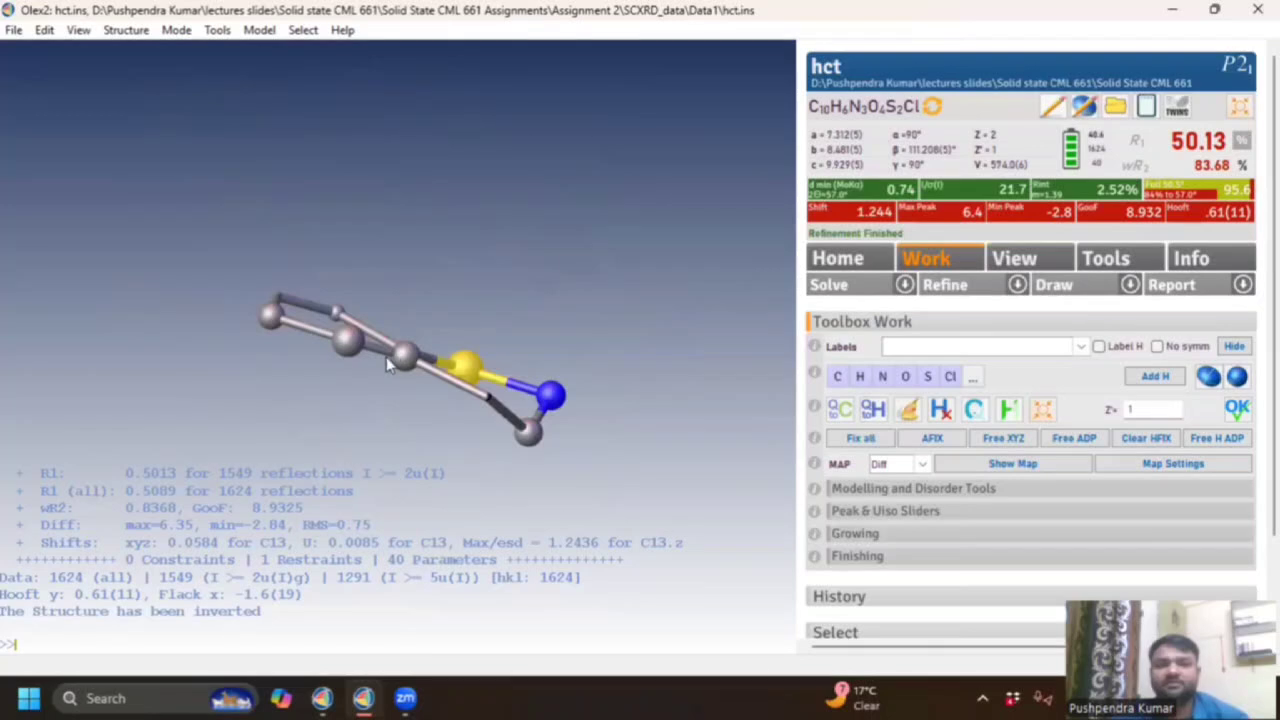
pyautogui.moveTo(395, 400); pyautogui.dragTo(410, 422)
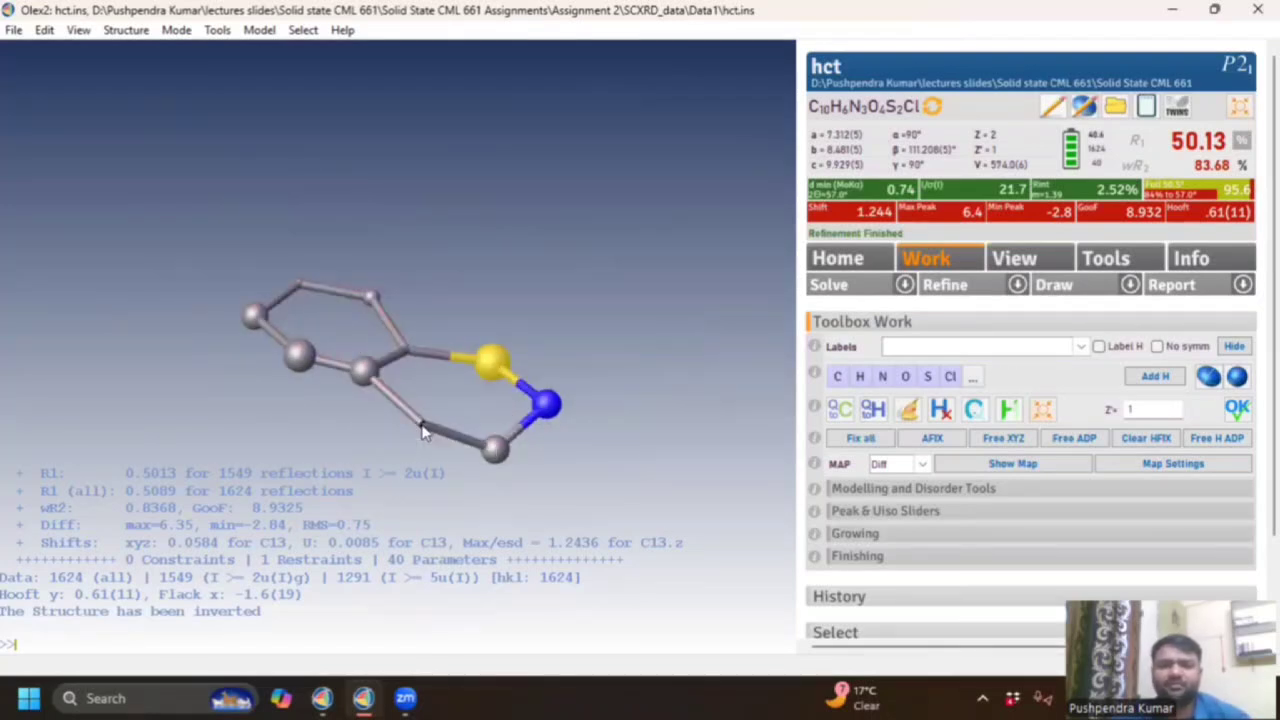
pyautogui.moveTo(421, 432)
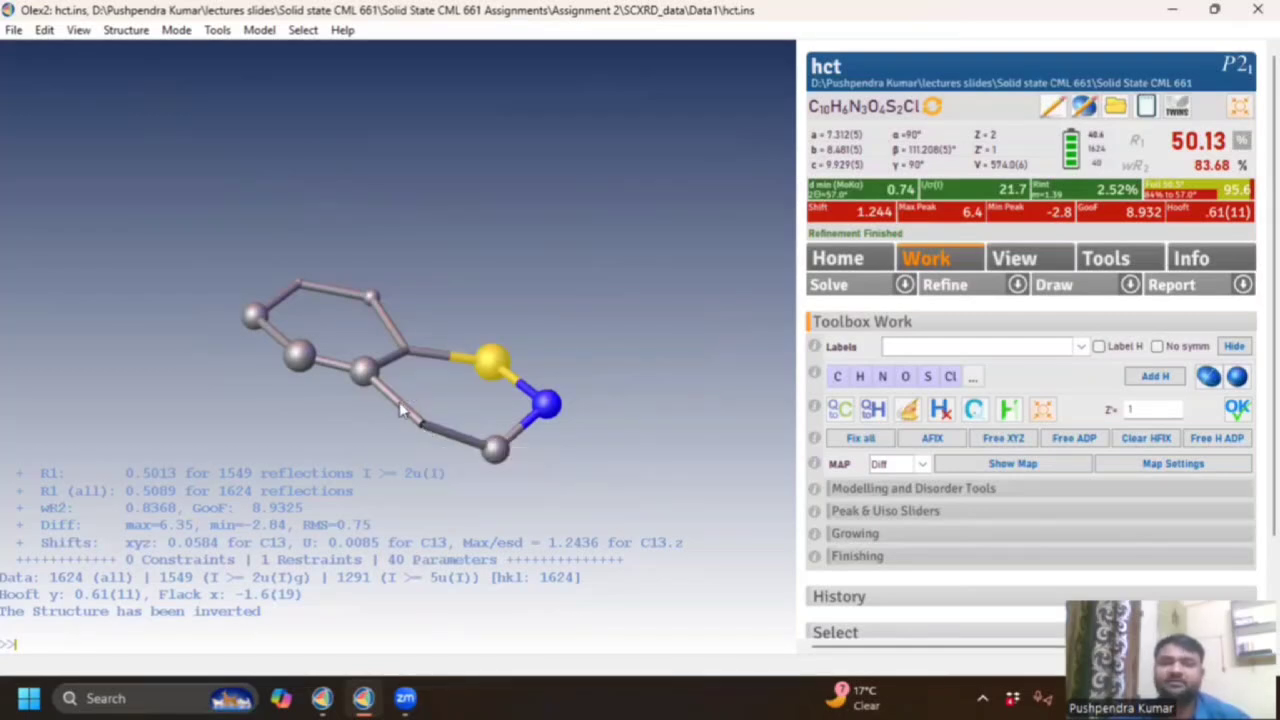
# Delete the long 1.662 Å C13–C1 bond and the leftover C–C bond.
pyautogui.moveTo(400, 410)
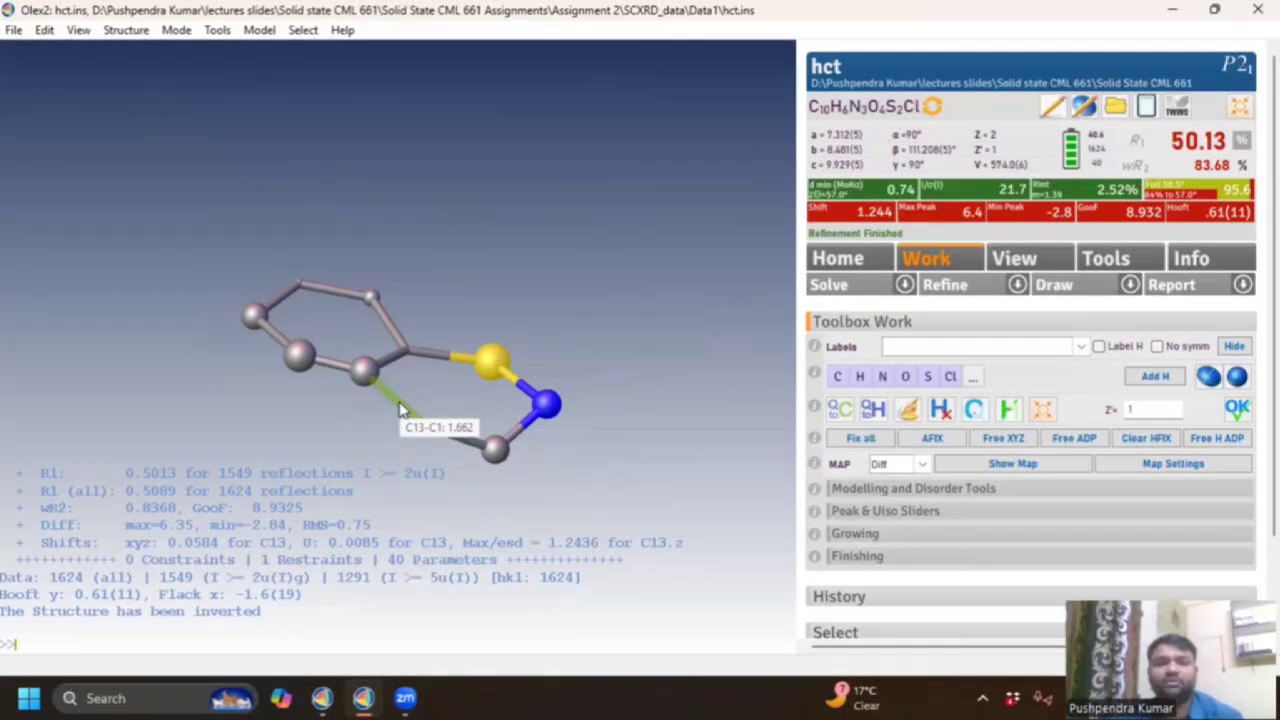
pyautogui.press('Delete')
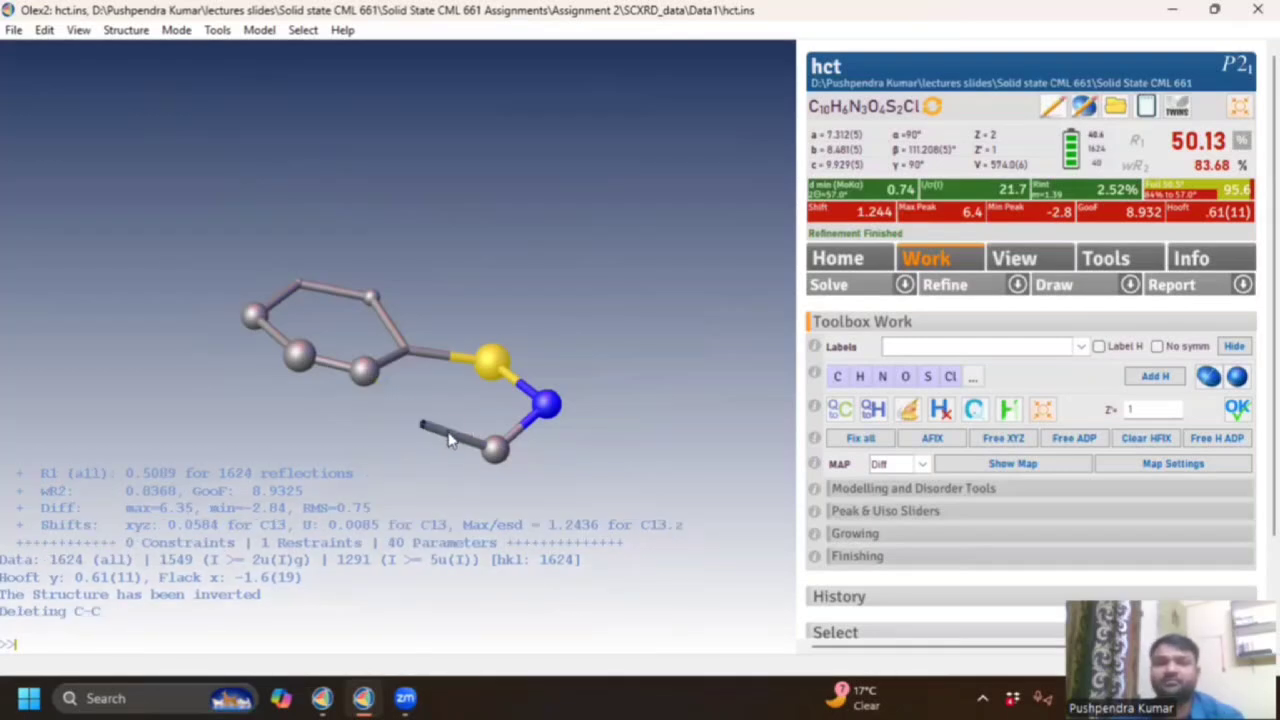
pyautogui.click(445, 435)
pyautogui.press('Delete')
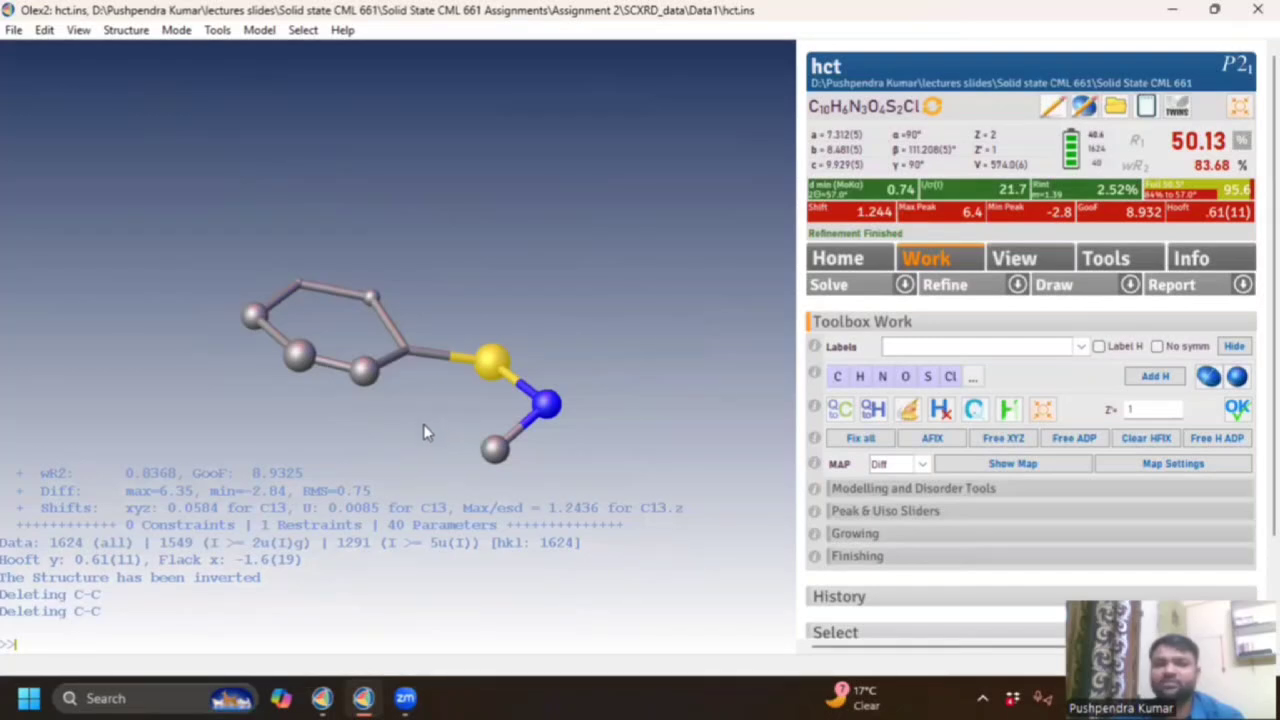
pyautogui.moveTo(425, 432)
# Relabel the atom as nitrogen and re-refine to R1 49.52%, briefly checking the refined hct copy.
pyautogui.click(885, 382)
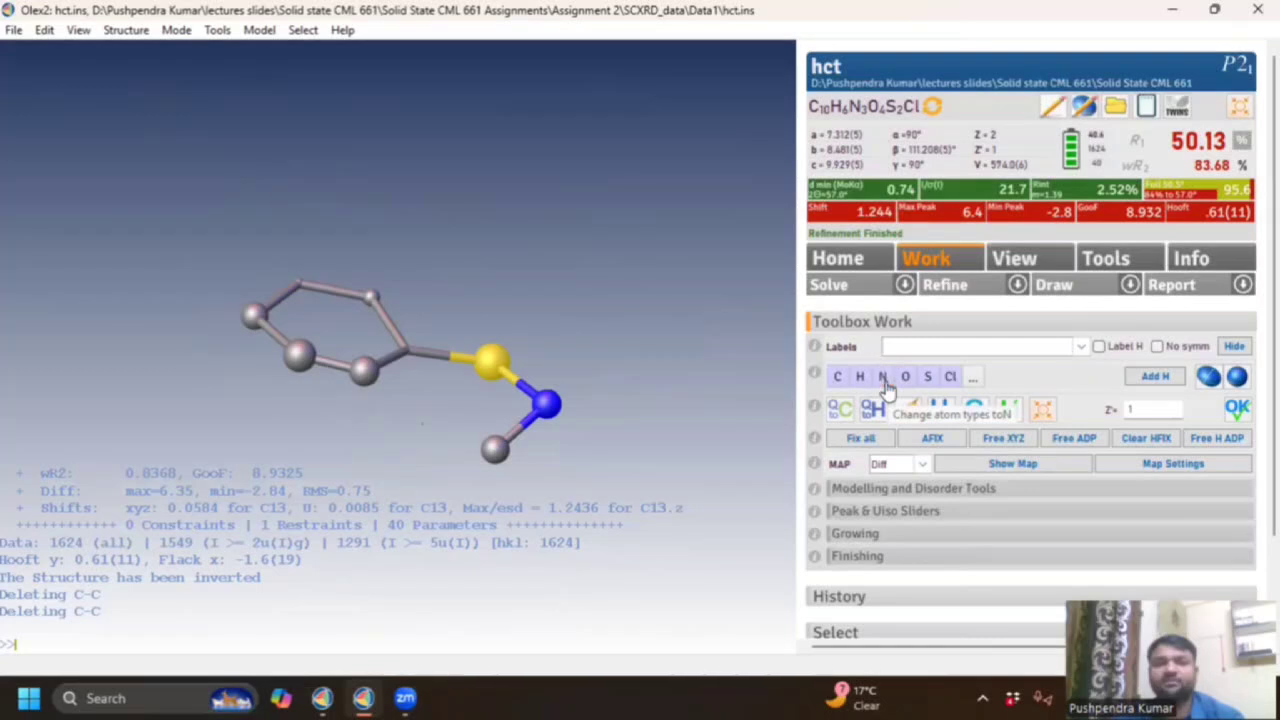
pyautogui.click(945, 285)
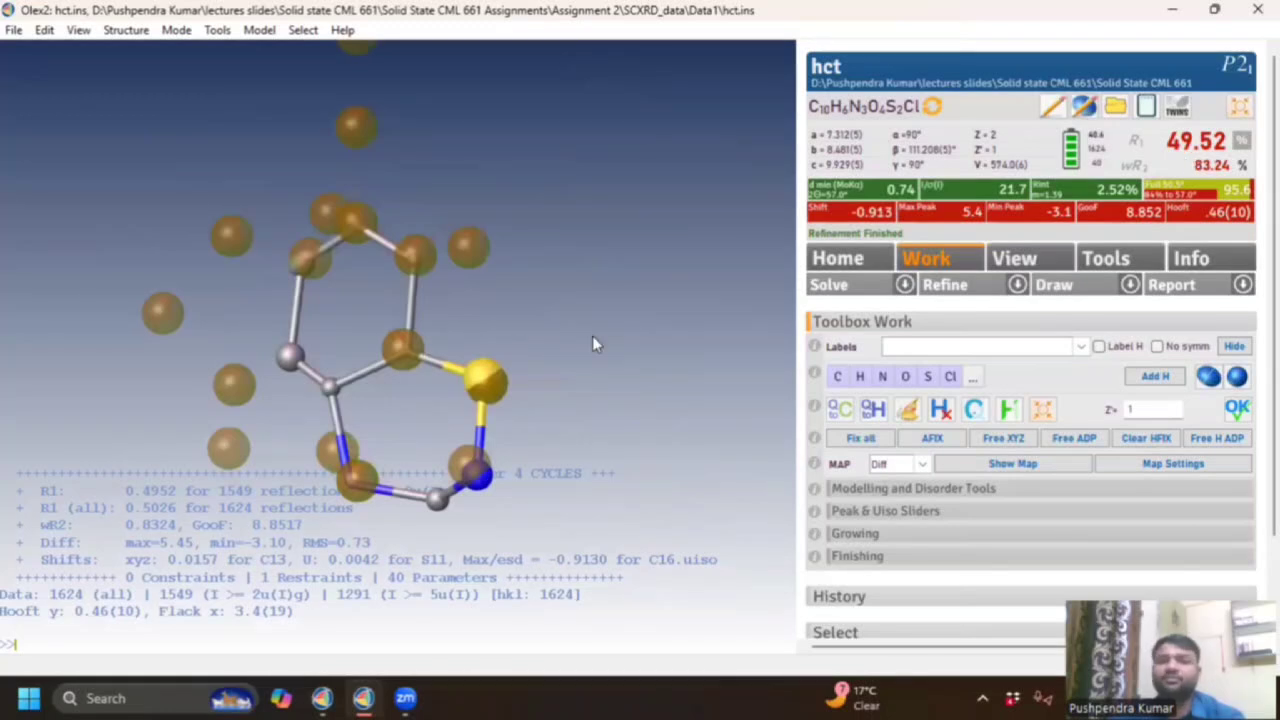
pyautogui.moveTo(592, 411); pyautogui.dragTo(205, 394)
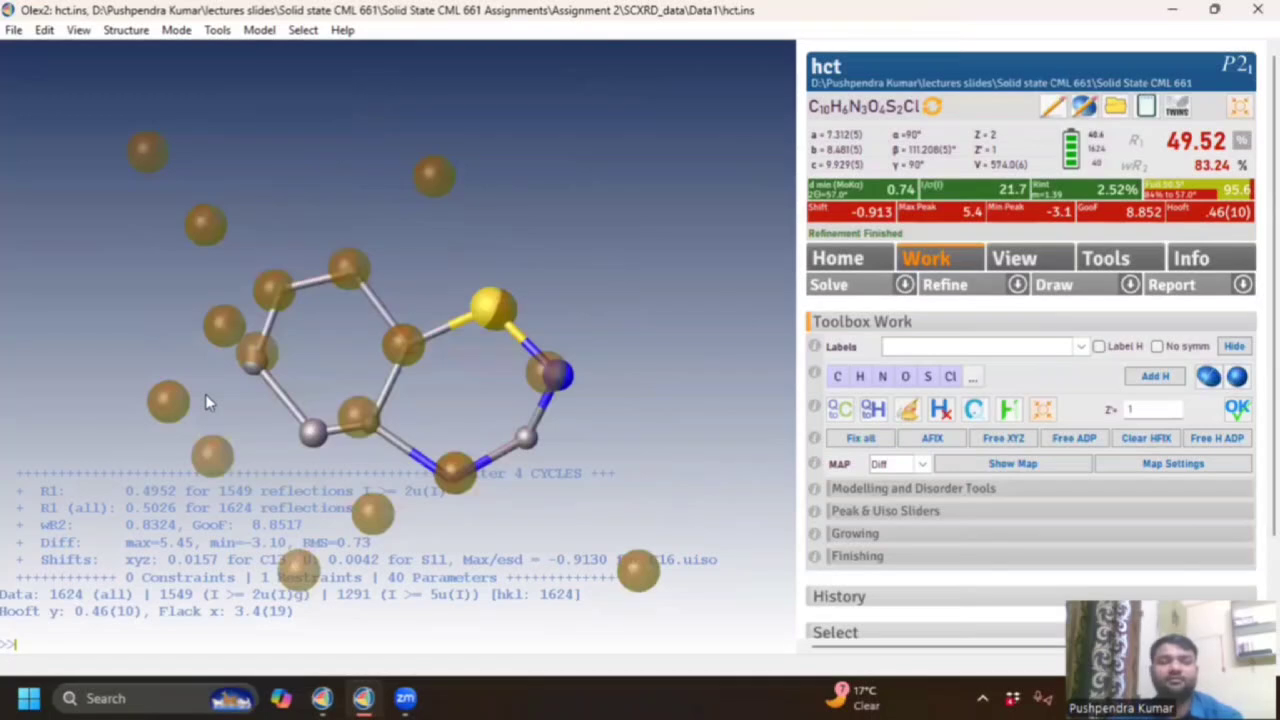
pyautogui.click(321, 698)
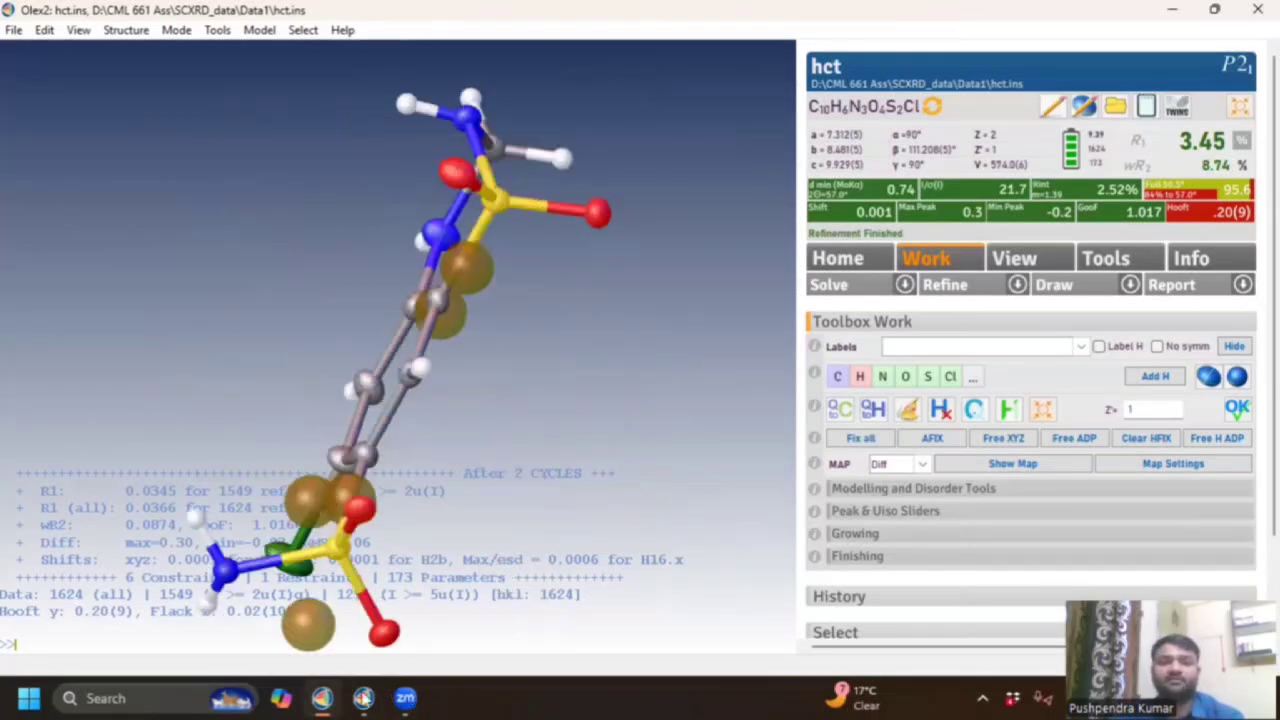
pyautogui.click(363, 698)
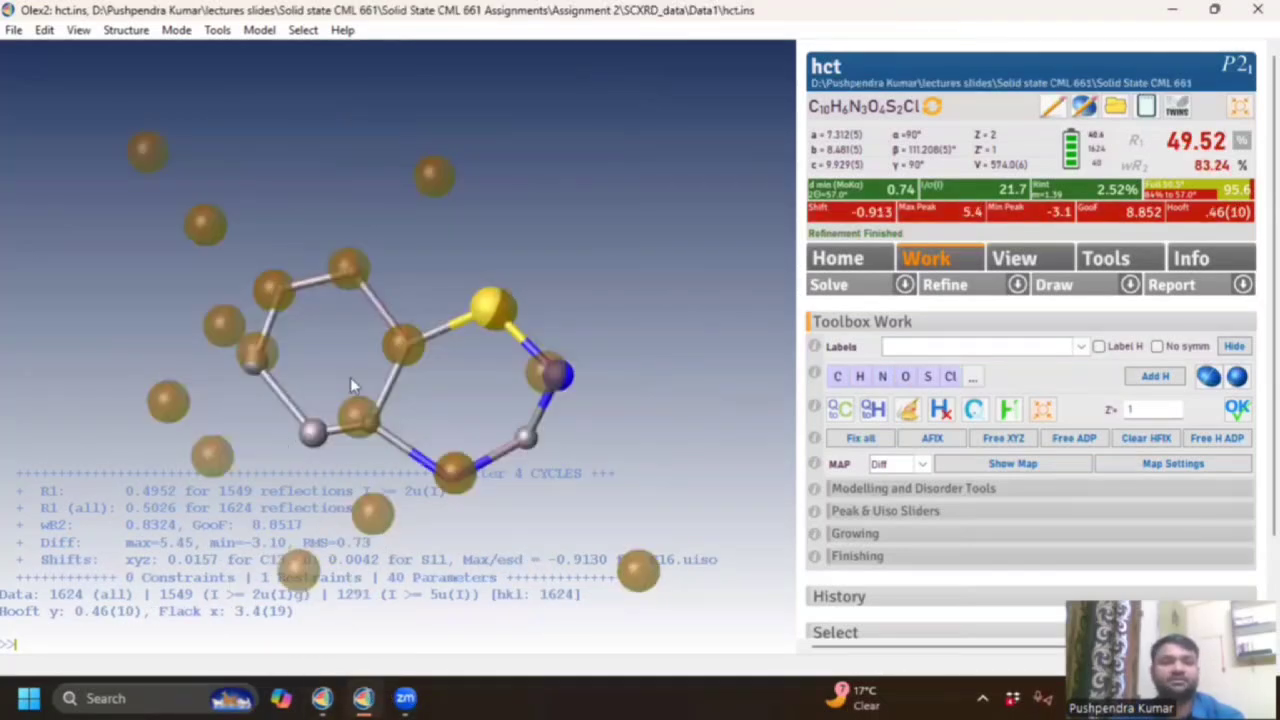
# Change the six-membered ring's sulfur atom to nitrogen and hide the Q-peaks again.
pyautogui.moveTo(350, 377); pyautogui.dragTo(451, 357)
pyautogui.moveTo(452, 356)
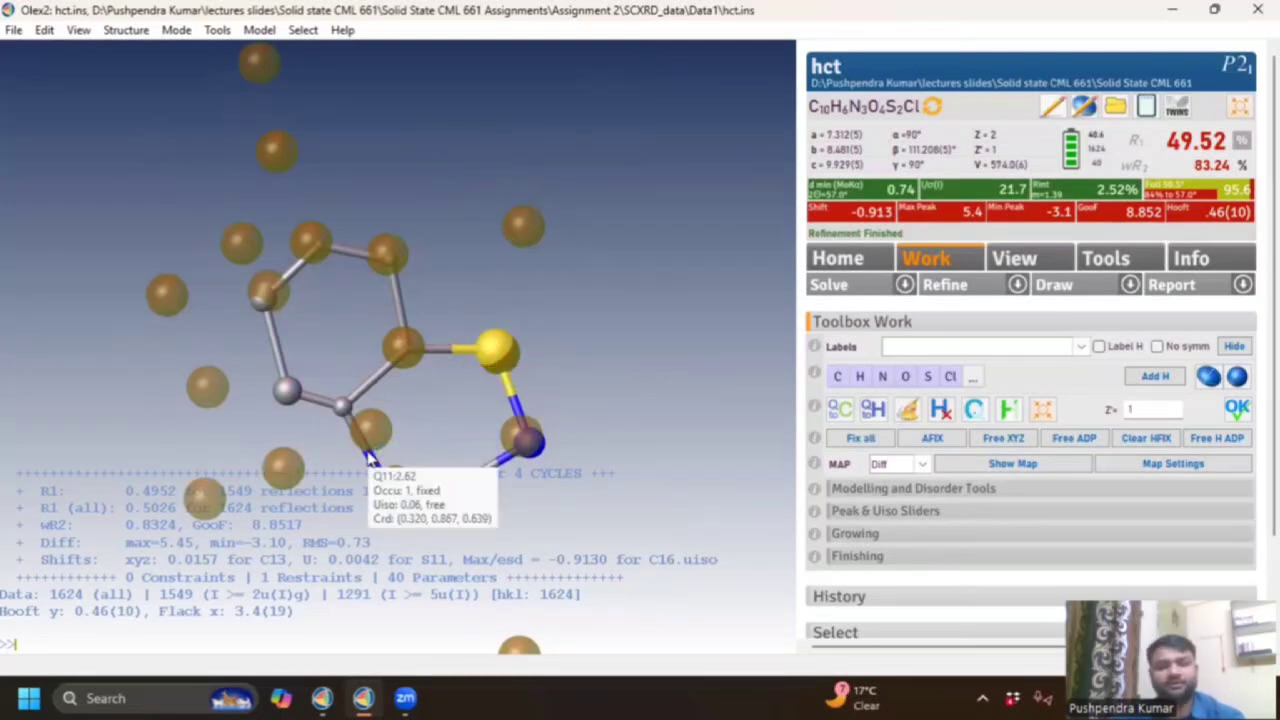
pyautogui.scroll(-2, 368, 451)
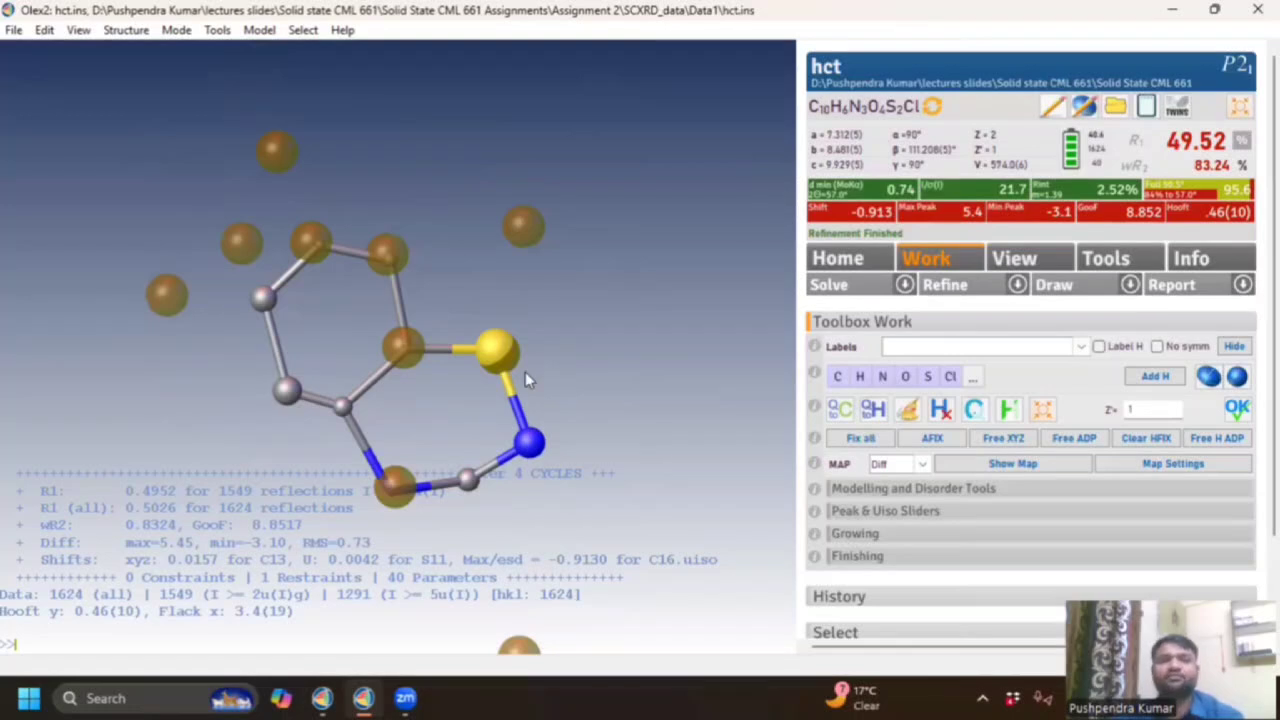
pyautogui.moveTo(510, 259); pyautogui.dragTo(532, 208)
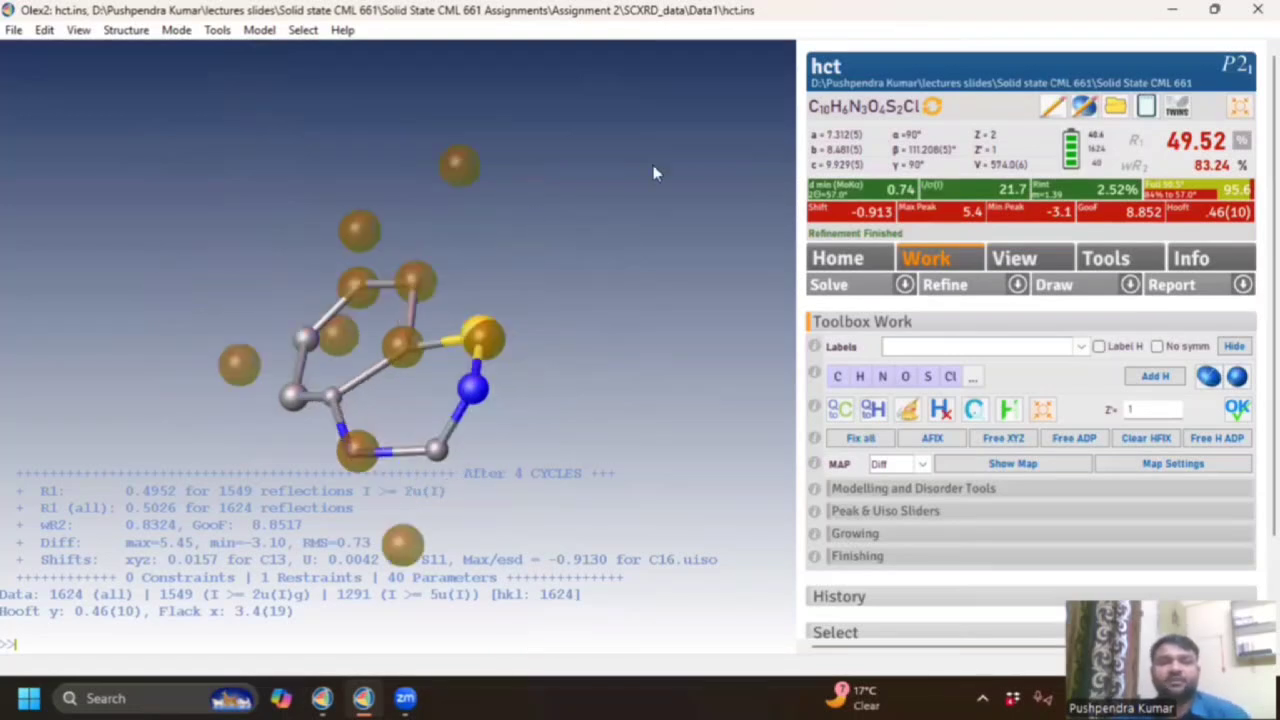
pyautogui.moveTo(655, 168); pyautogui.dragTo(186, 429)
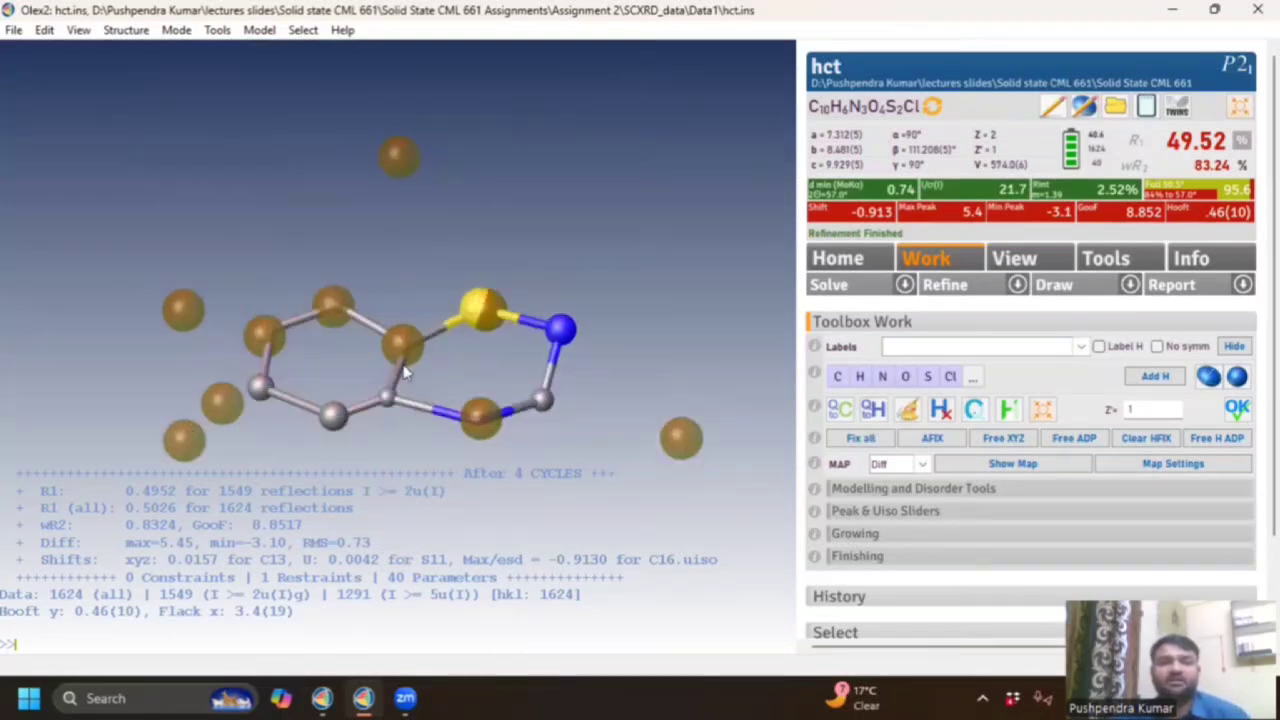
pyautogui.moveTo(485, 287); pyautogui.dragTo(486, 296)
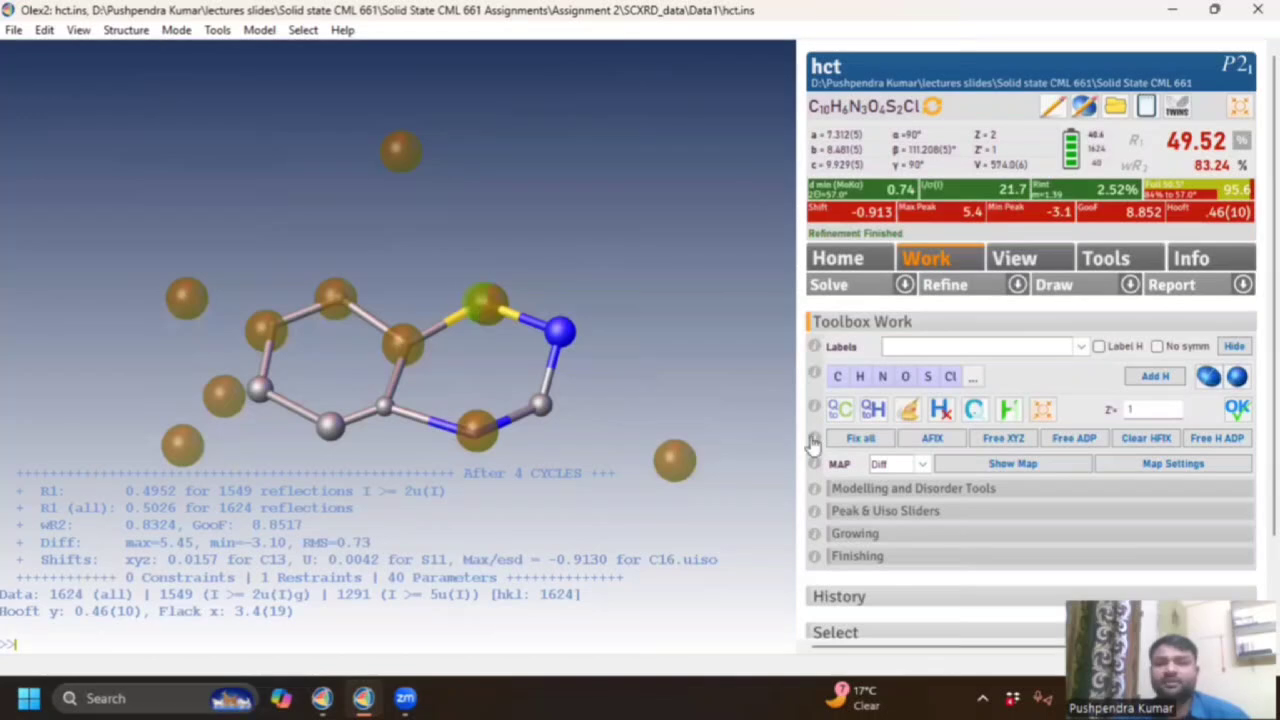
pyautogui.click(885, 388)
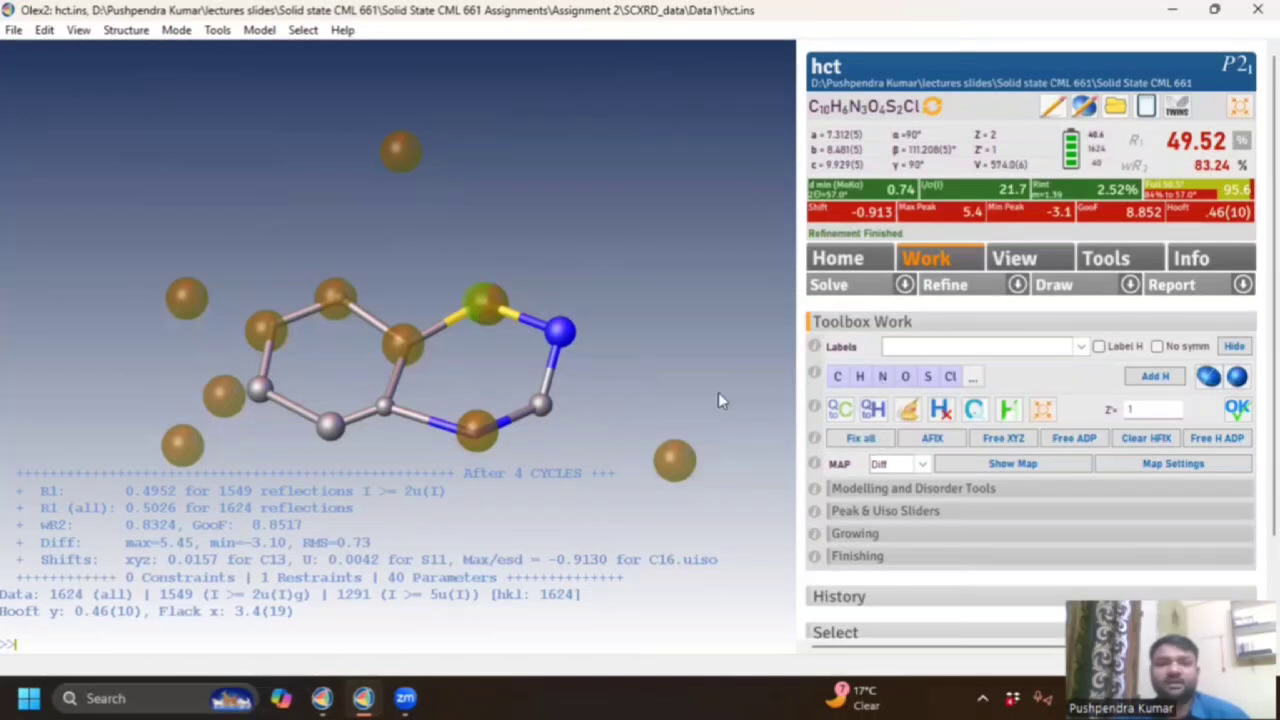
pyautogui.click(484, 303)
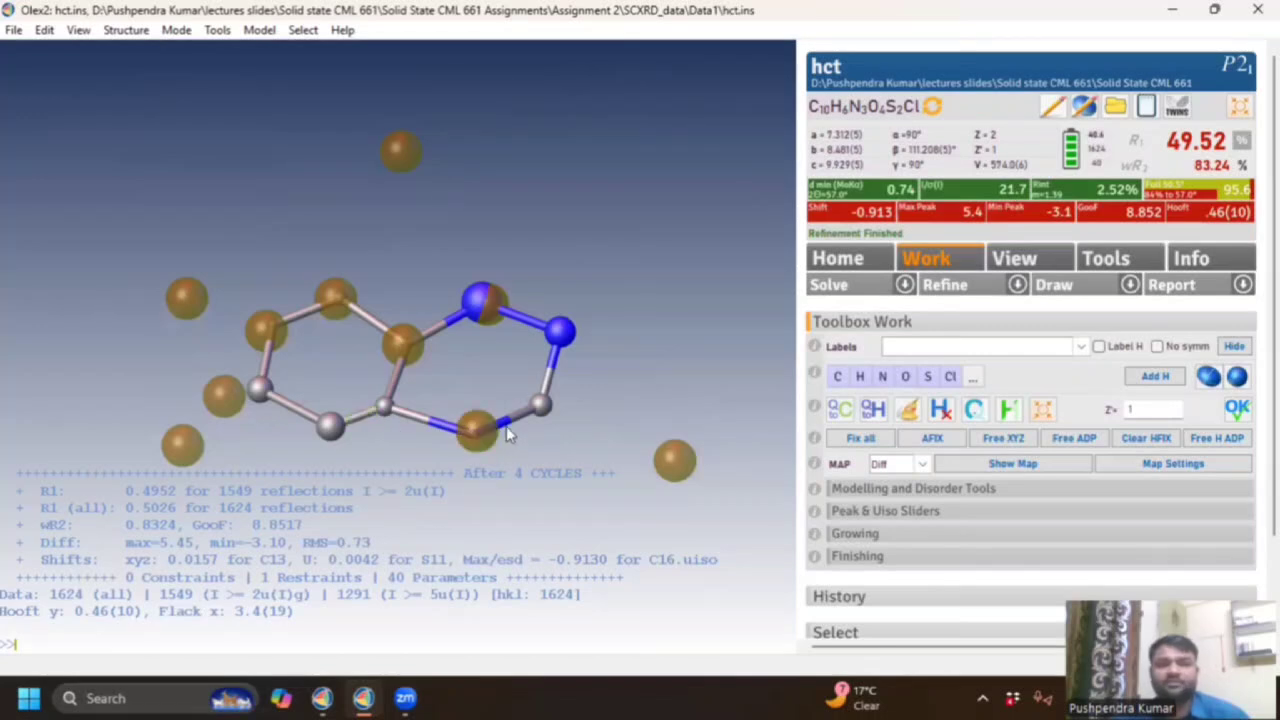
pyautogui.scroll(-2, 487, 416)
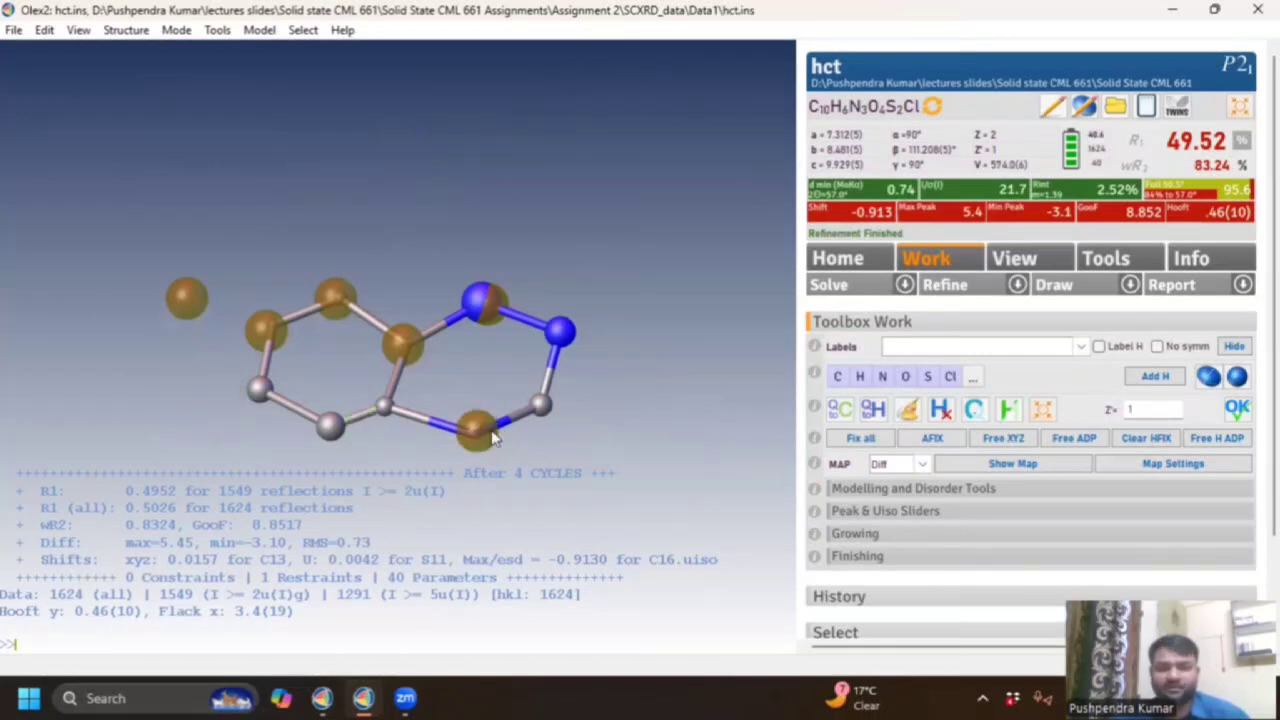
pyautogui.scroll(-3, 492, 431)
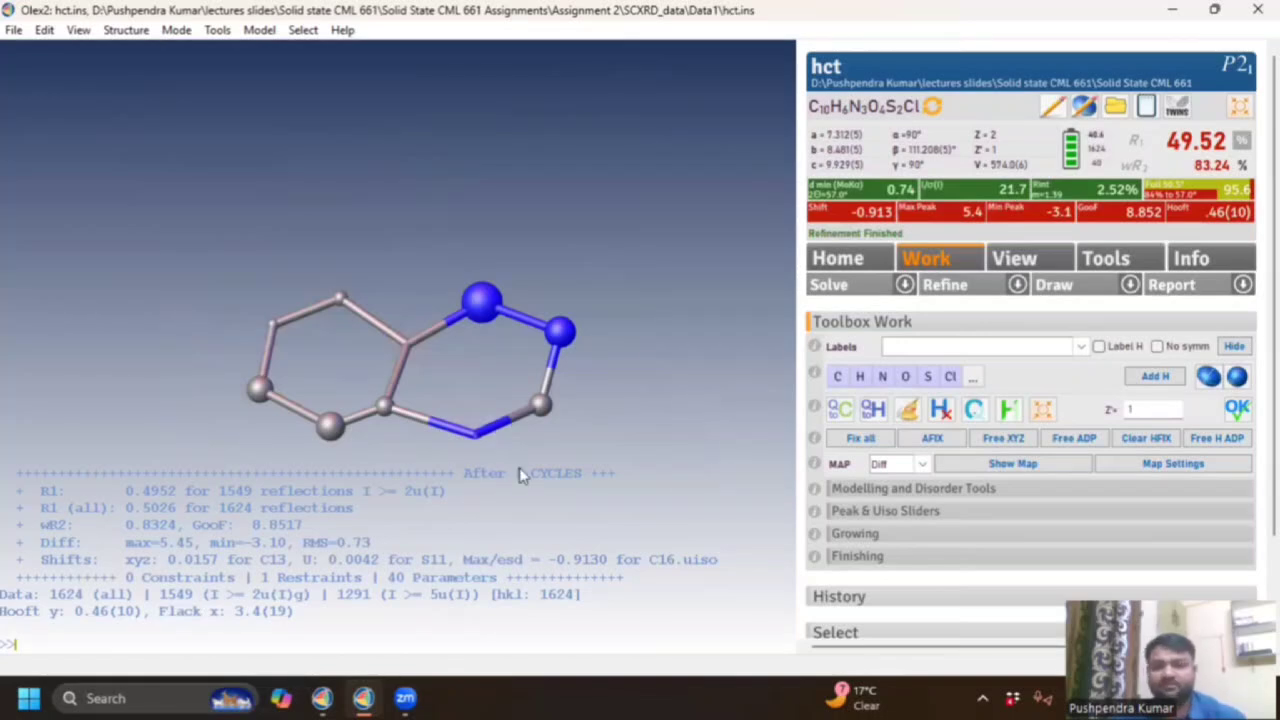
# Remove the two N–C bonds, retype an atom as sulfur, and start refinement.
pyautogui.click(505, 420)
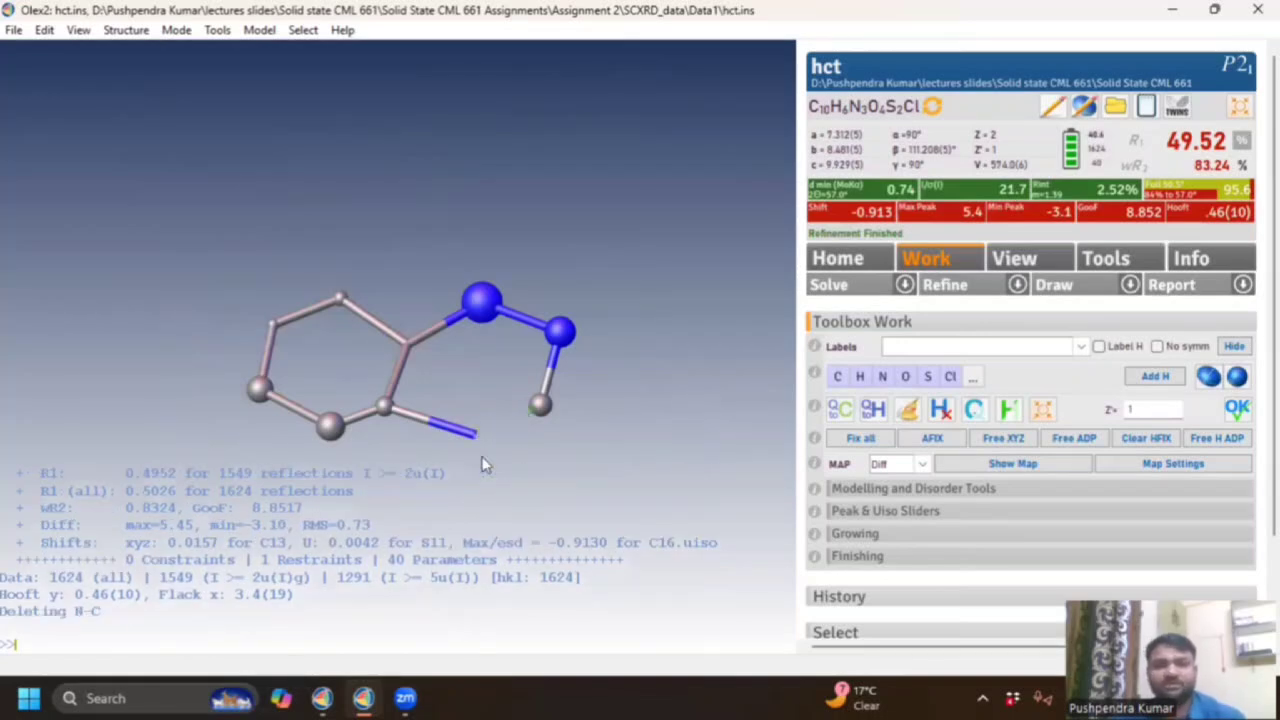
pyautogui.click(440, 428)
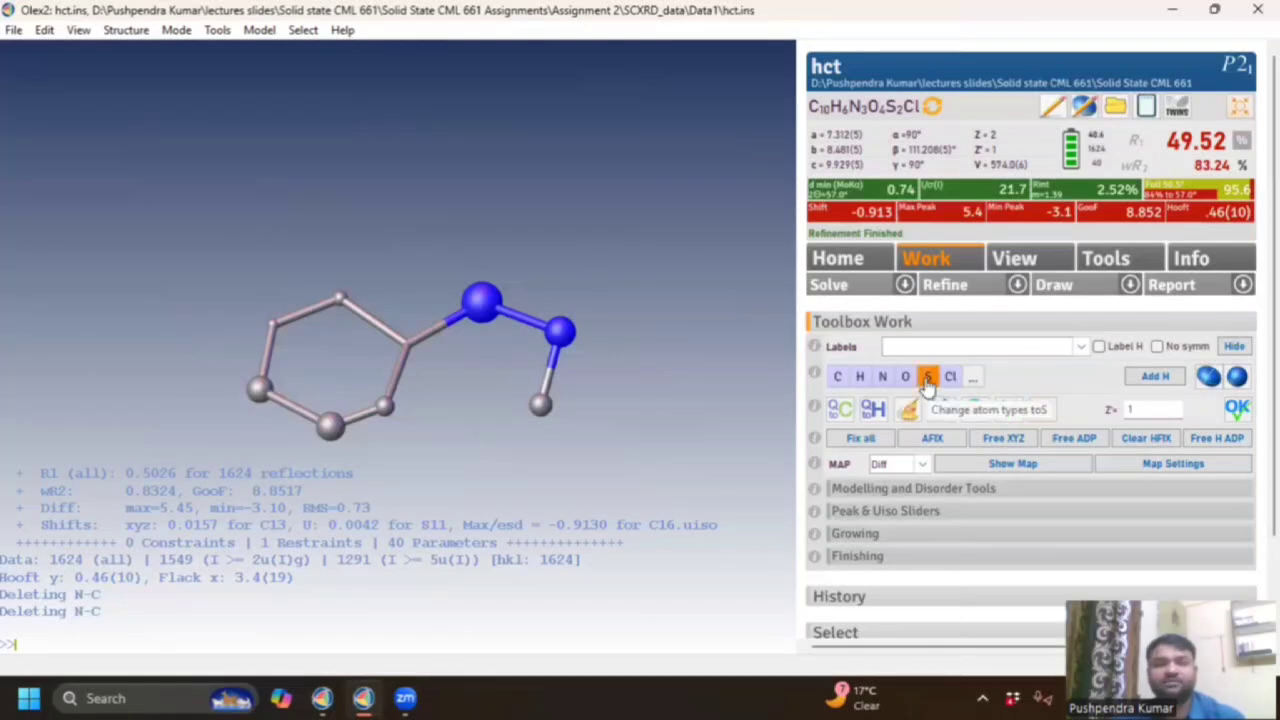
pyautogui.click(945, 285)
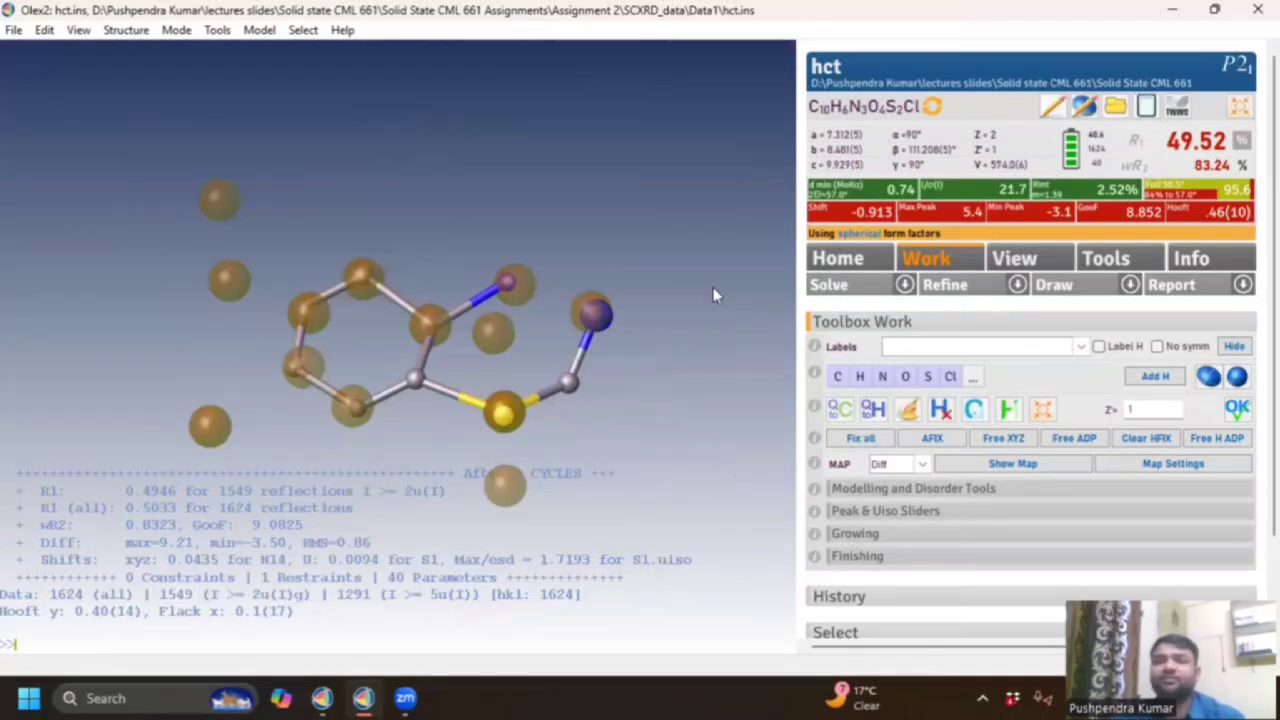
# Inspect the finished refinement (R1 49.46%, wR2 83.23%), then bring the fully refined hct window forward.
pyautogui.moveTo(518, 238); pyautogui.dragTo(508, 268)
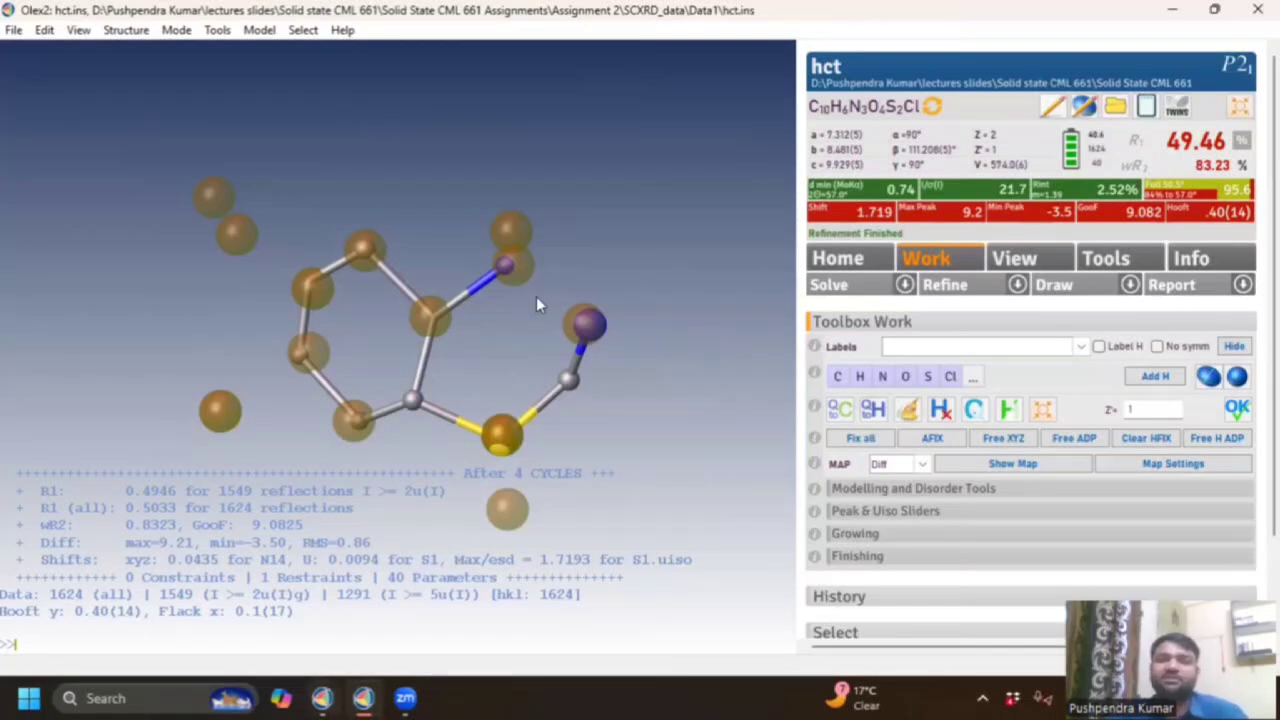
pyautogui.click(321, 698)
# Generate the hct report, opening hct_tables.html with monoclinic P21 crystal data.
pyautogui.moveTo(510, 372); pyautogui.dragTo(682, 177)
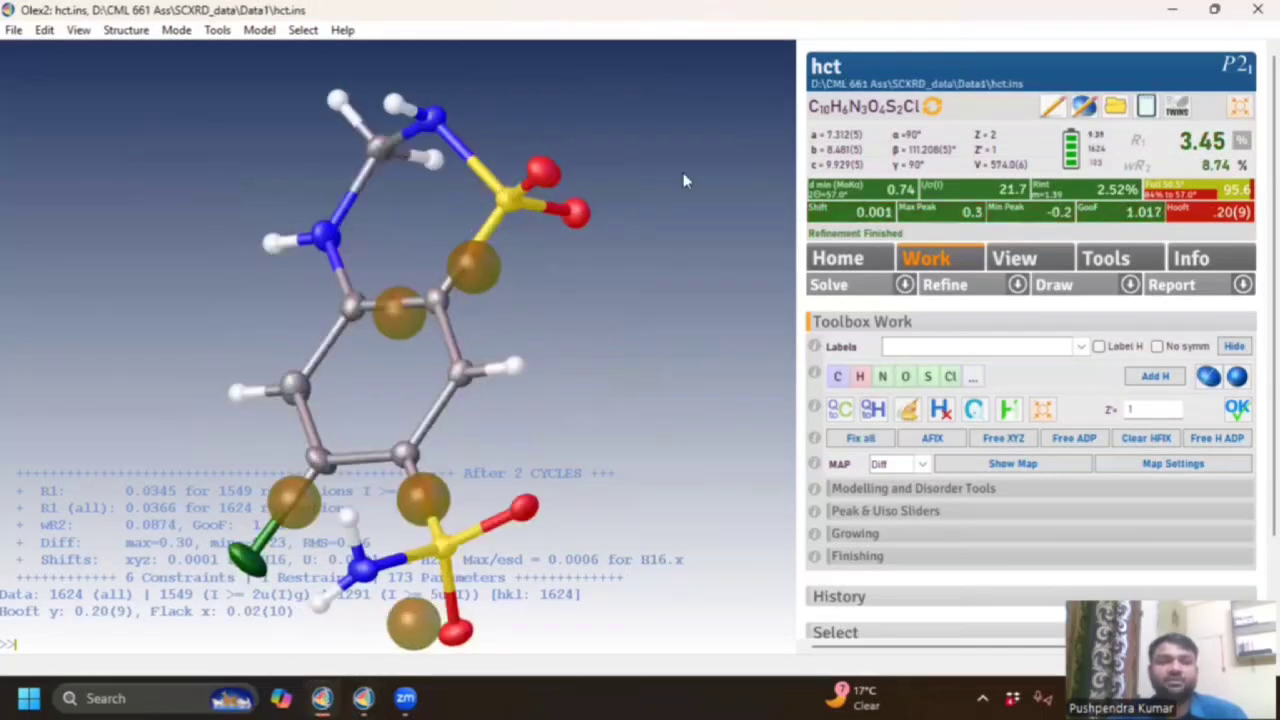
pyautogui.moveTo(619, 281); pyautogui.dragTo(425, 294)
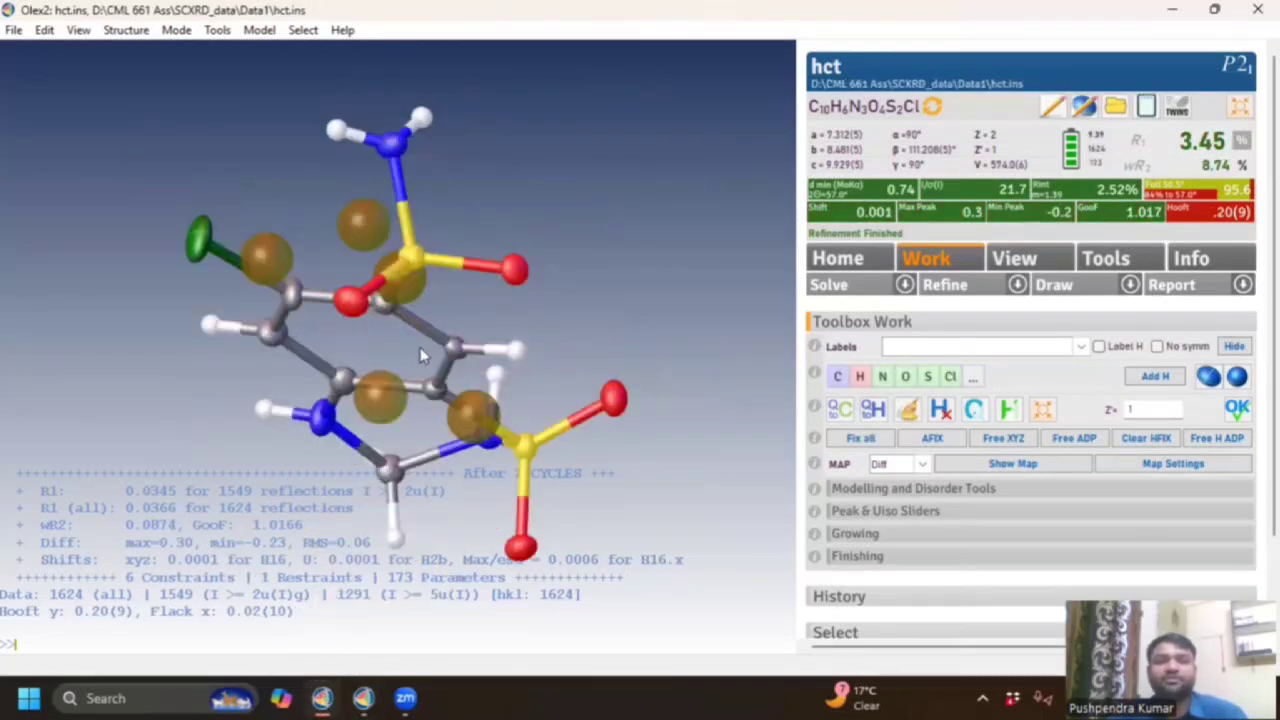
pyautogui.moveTo(426, 356); pyautogui.dragTo(431, 349)
pyautogui.moveTo(577, 349); pyautogui.dragTo(760, 270)
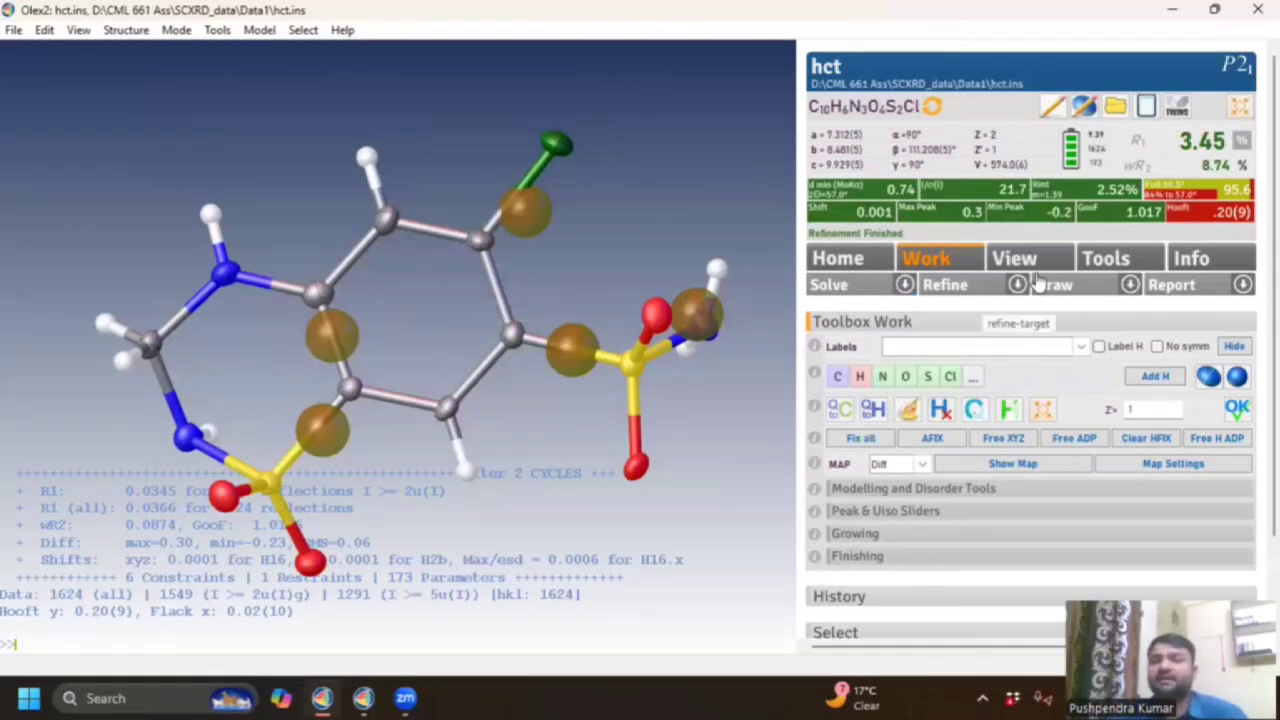
pyautogui.click(1175, 287)
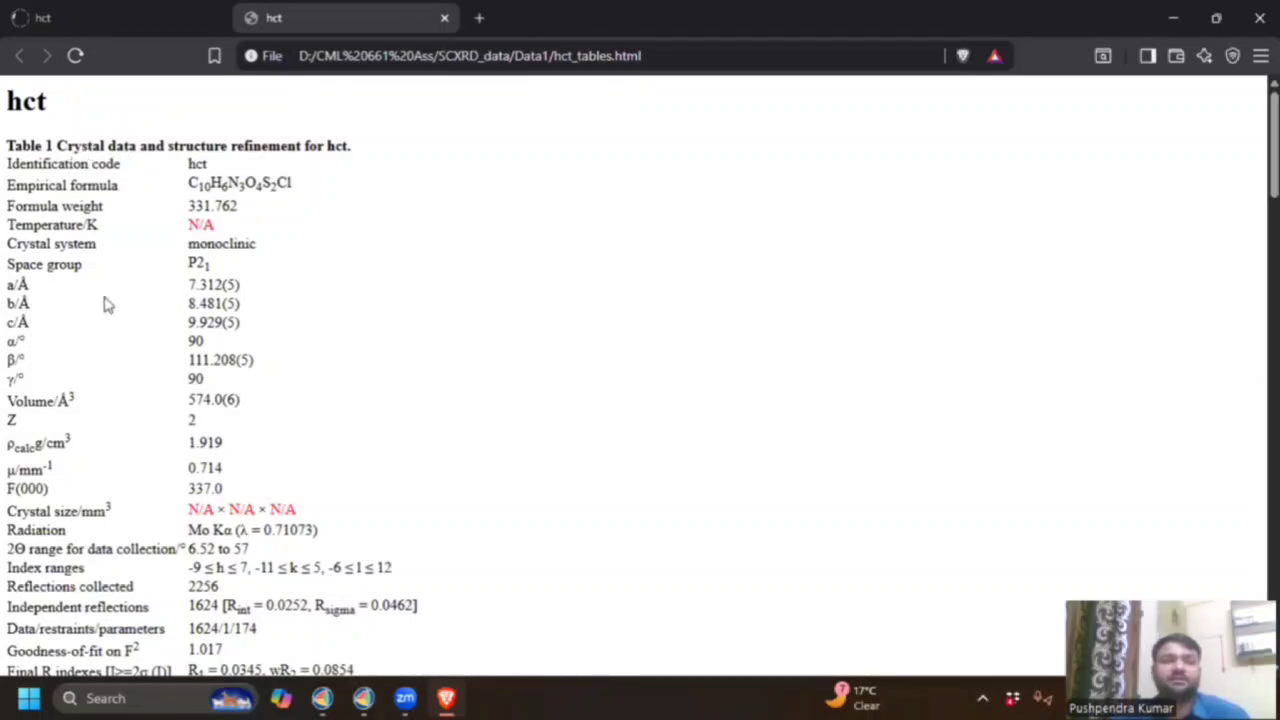
# Scroll through the hct_tables.html report from Table 1 down to Table 7 and back up.
pyautogui.scroll(-9, 90, 210)
pyautogui.scroll(4, 90, 210)
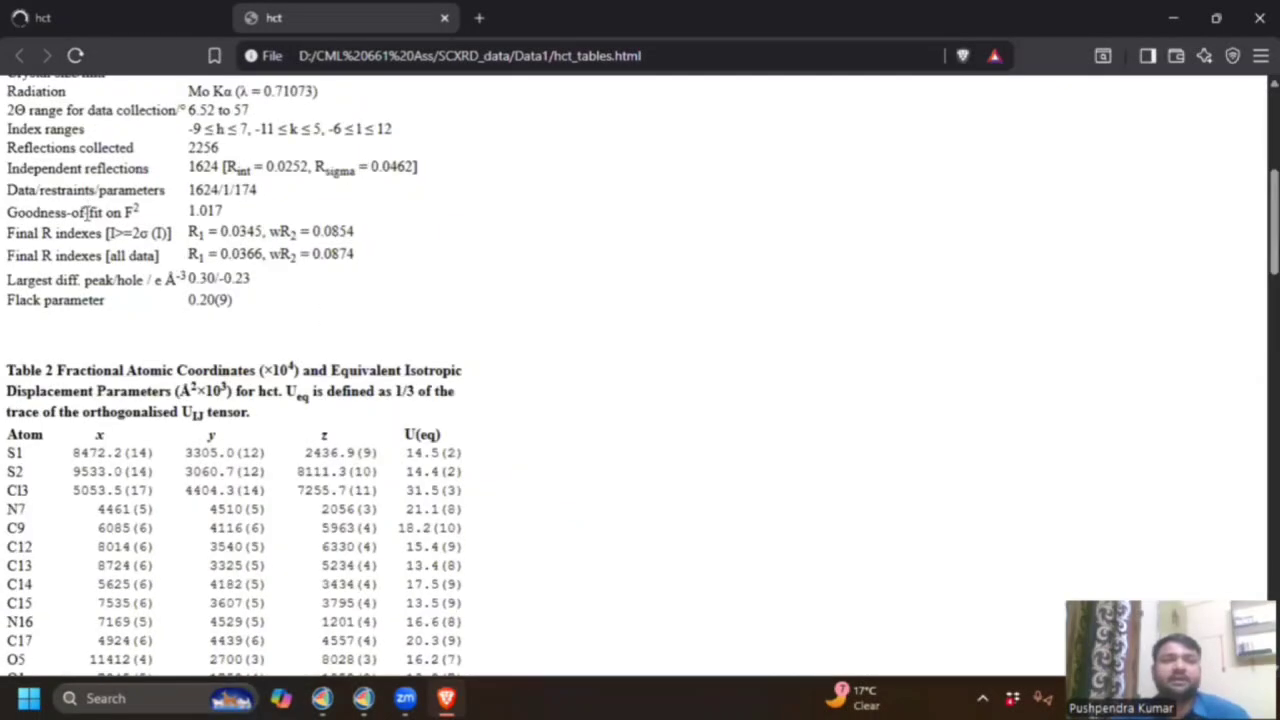
pyautogui.scroll(-5, 88, 212)
pyautogui.scroll(-15, 87, 214)
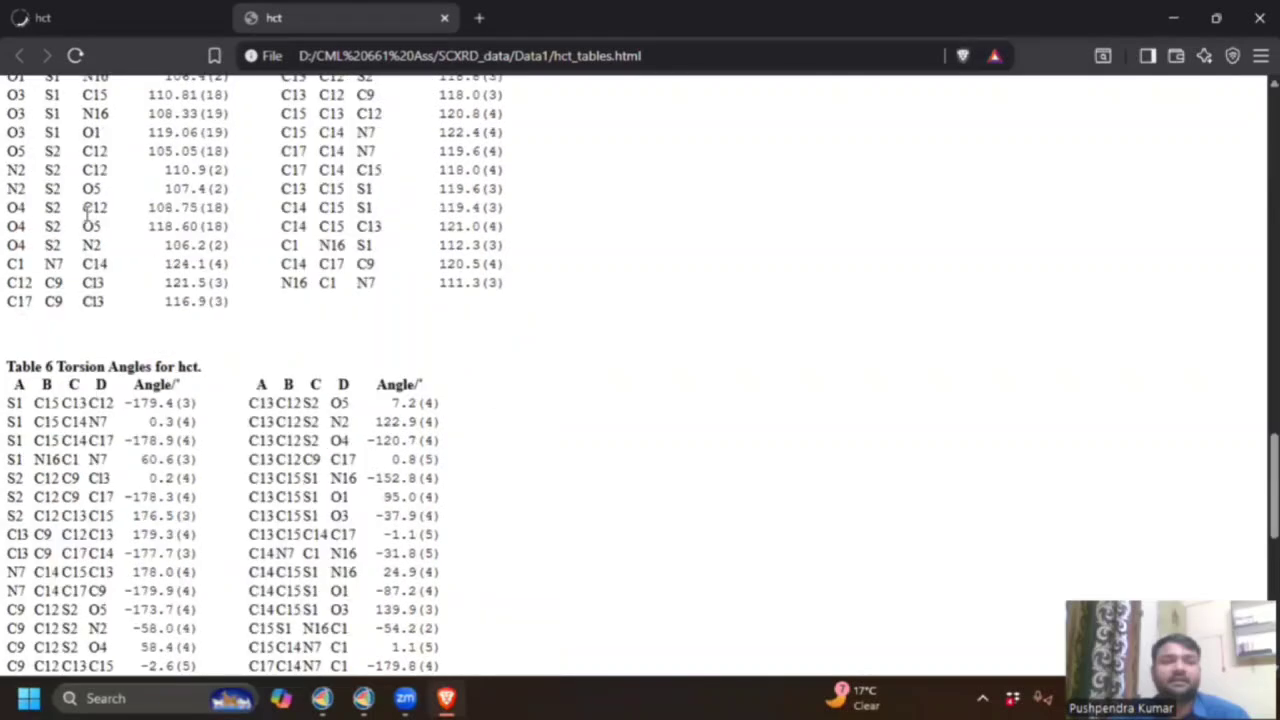
pyautogui.scroll(-3, 87, 218)
pyautogui.scroll(-4, 88, 220)
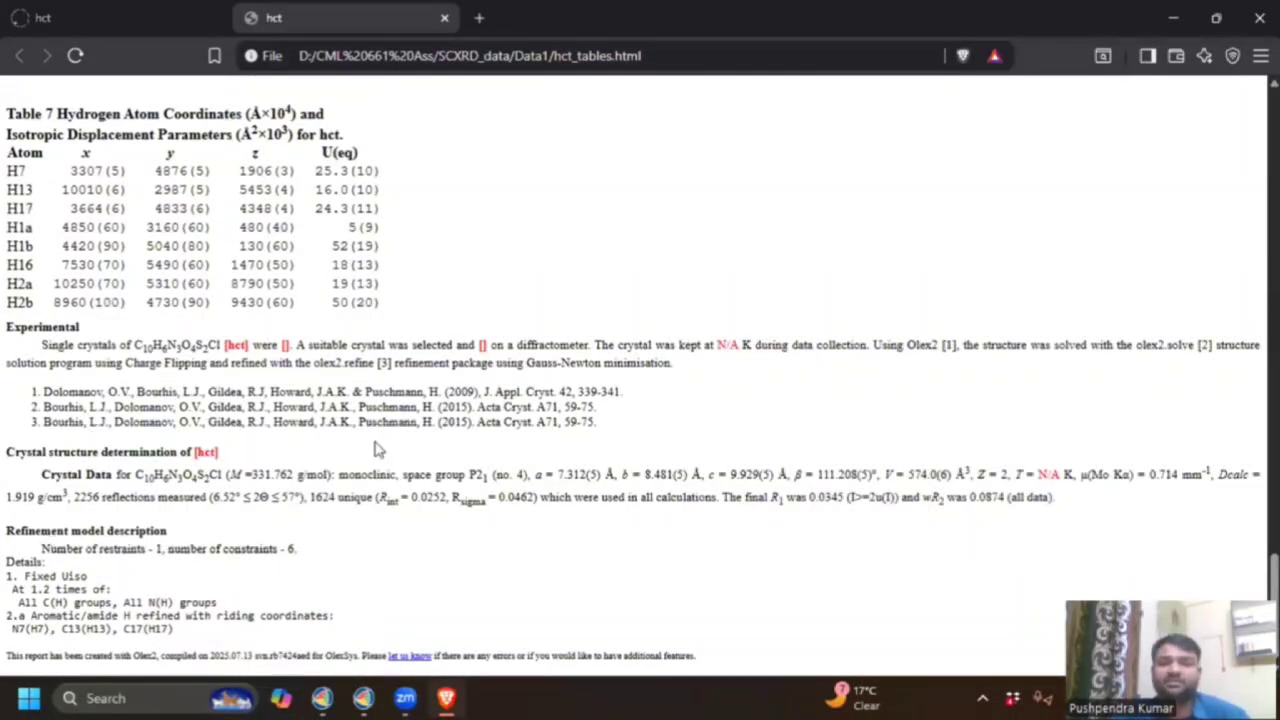
pyautogui.scroll(3, 383, 446)
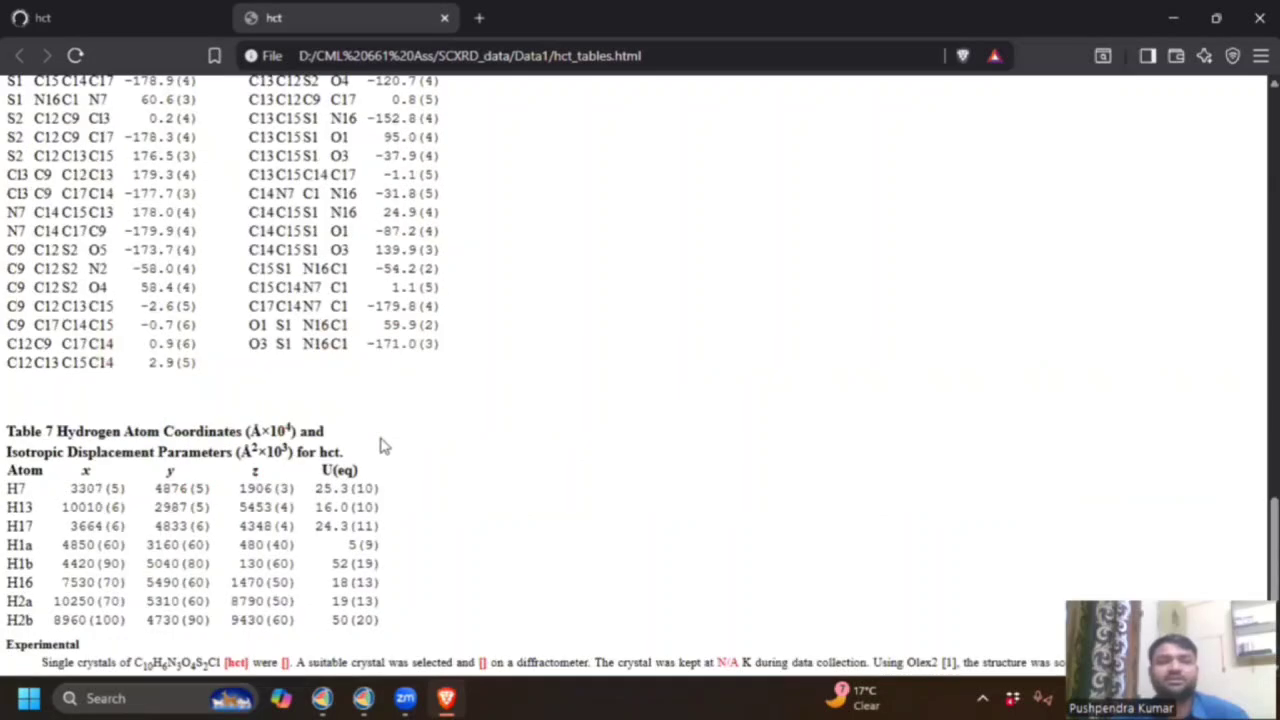
pyautogui.scroll(15, 383, 446)
pyautogui.scroll(8, 383, 446)
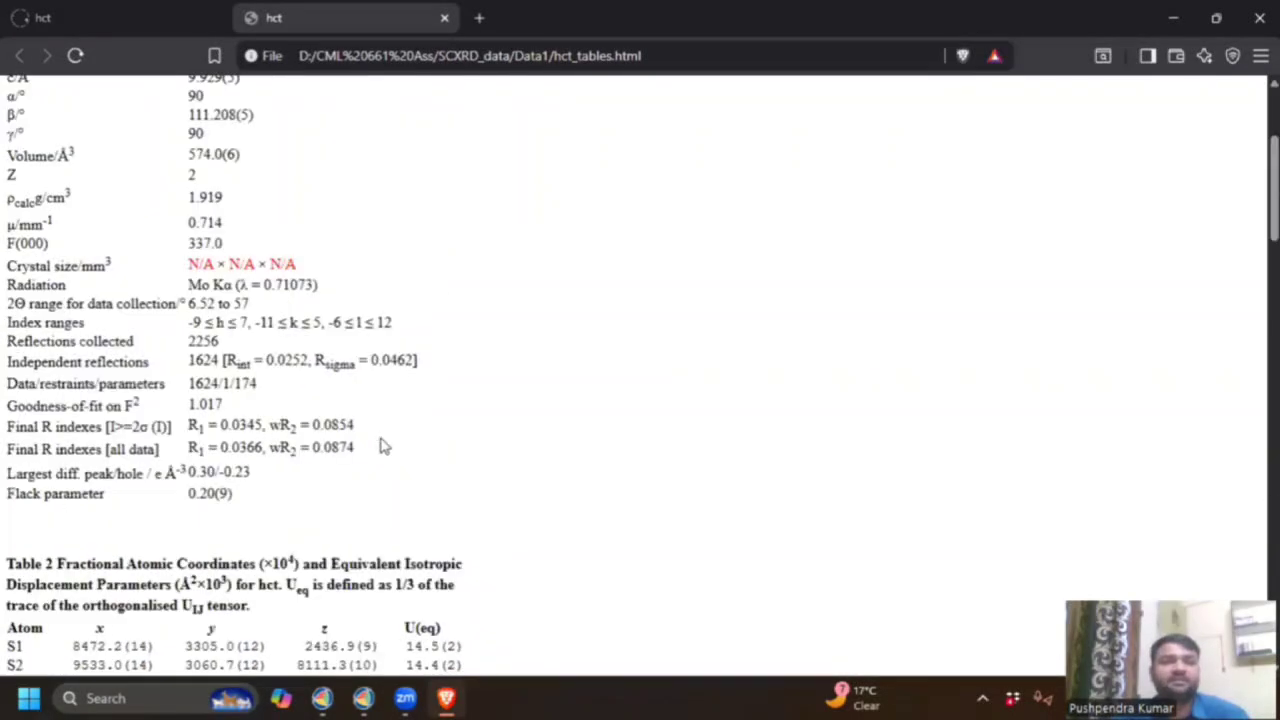
pyautogui.scroll(3, 172, 308)
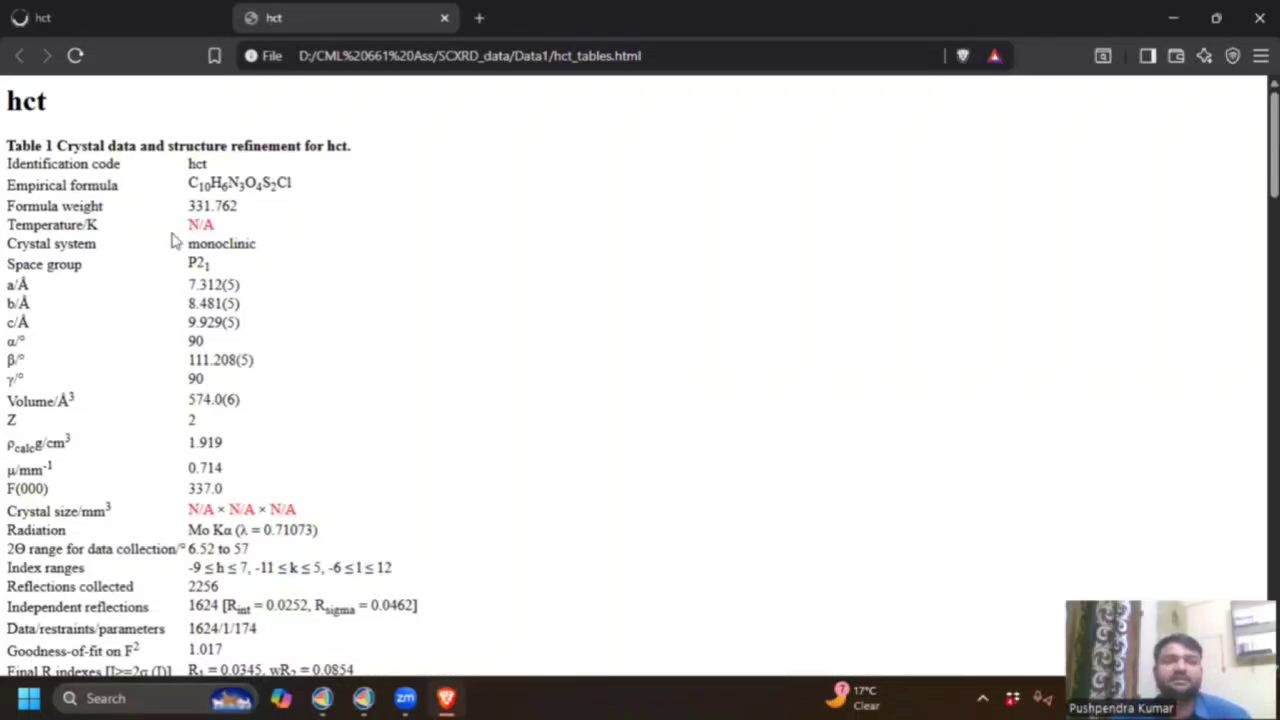
pyautogui.scroll(-1, 190, 175)
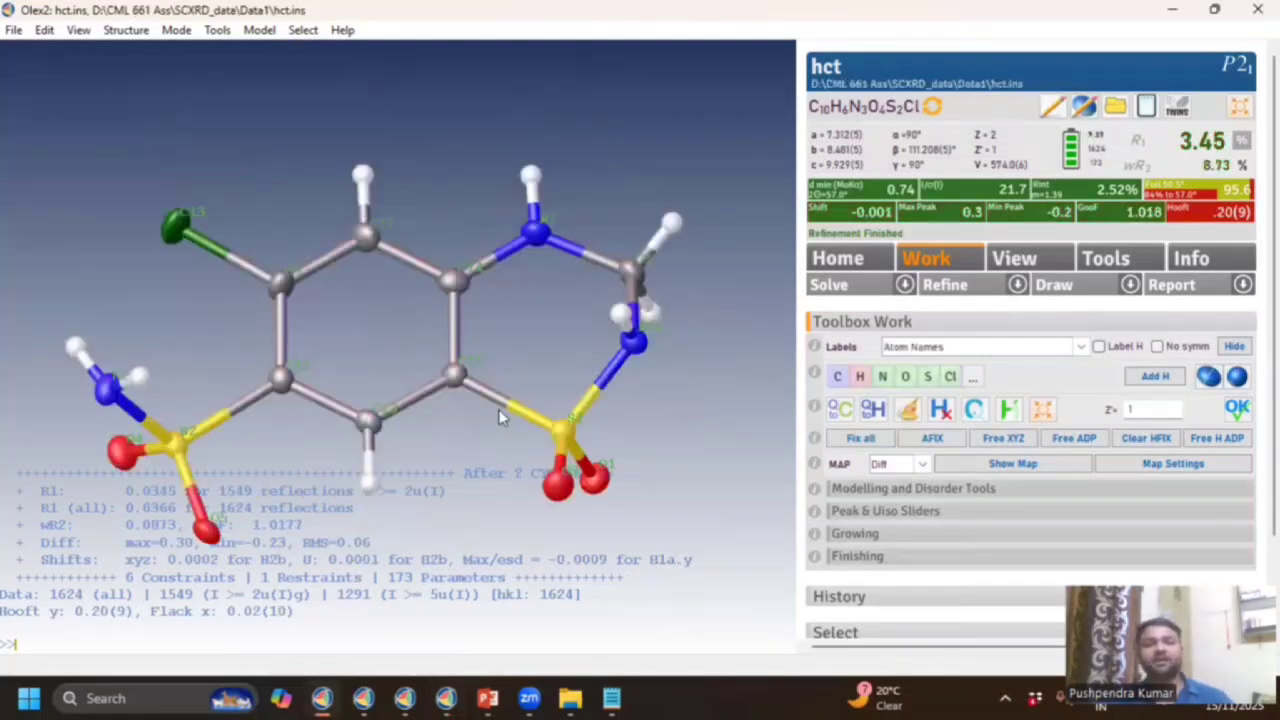
# Return to the refined hct model window and label the atoms by Parts.
pyautogui.scroll(-3, 502, 417)
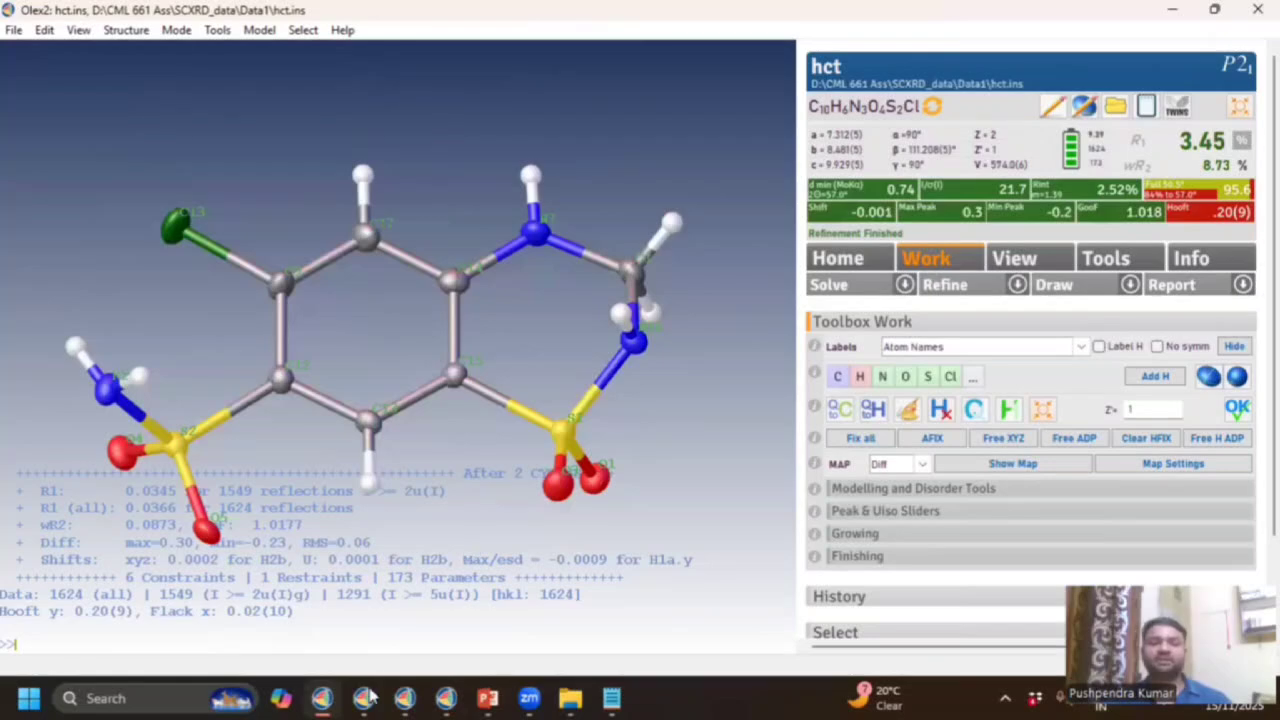
pyautogui.click(446, 698)
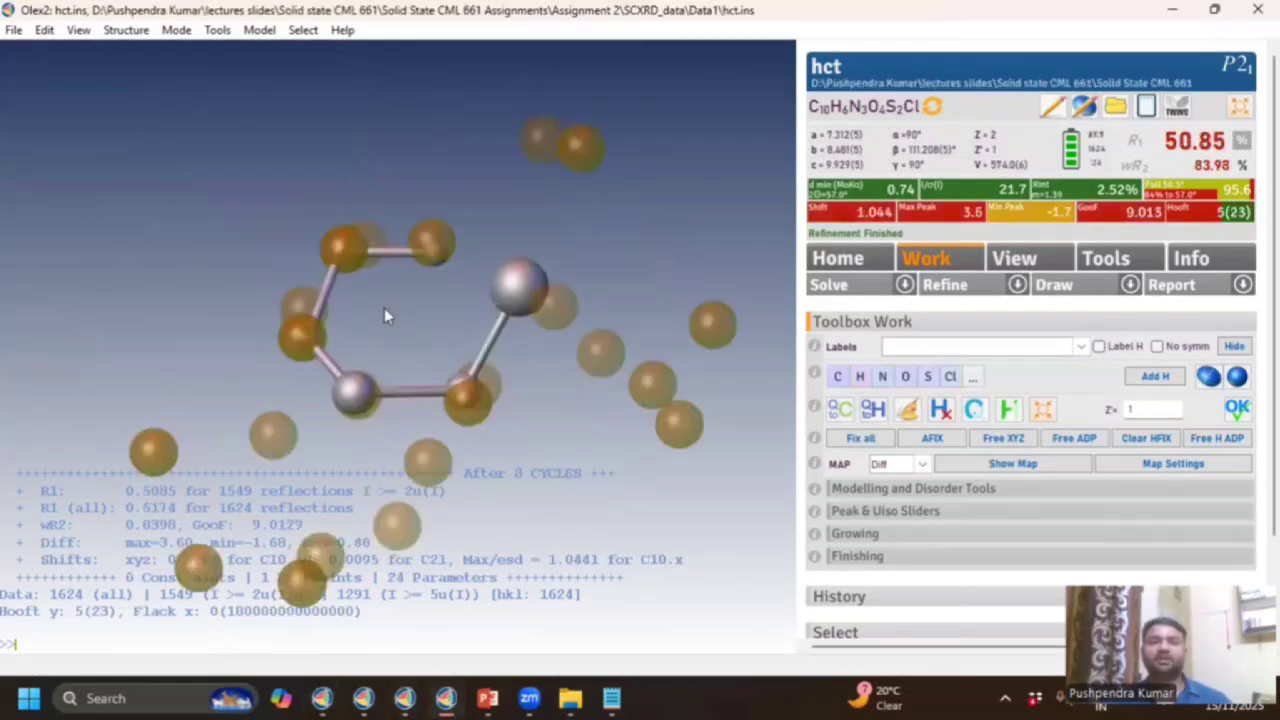
pyautogui.click(322, 698)
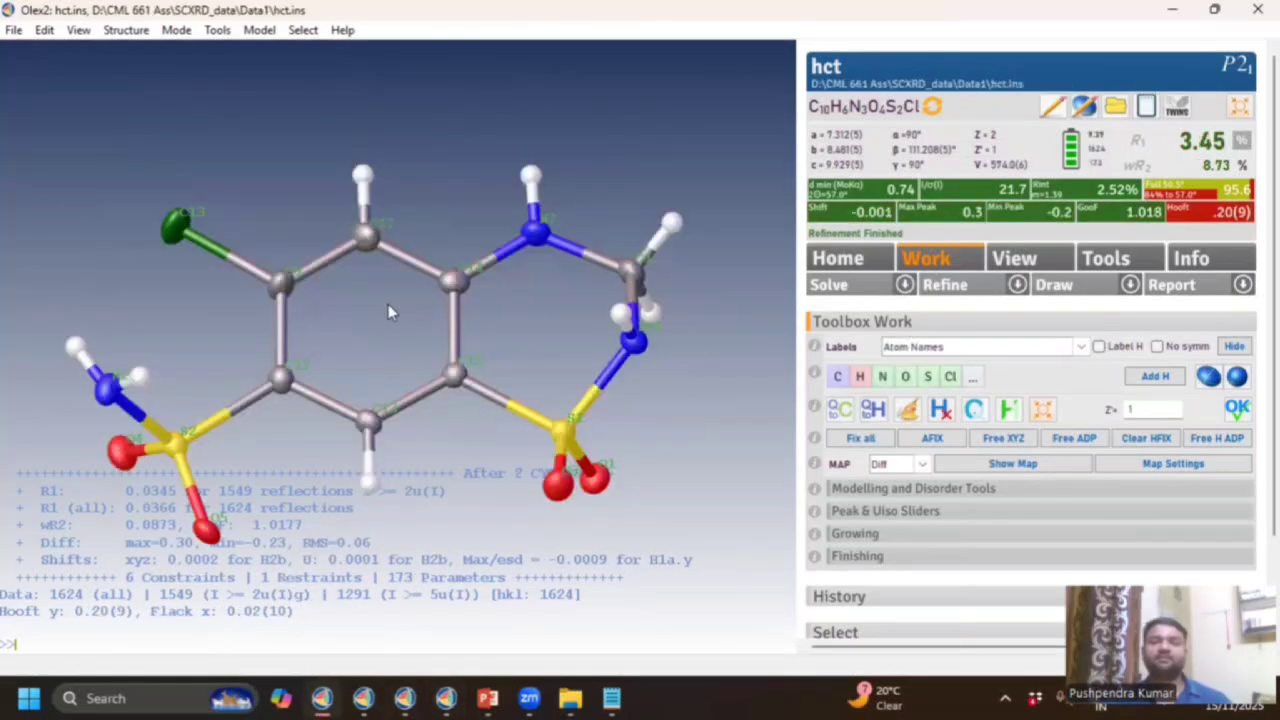
pyautogui.click(1081, 346)
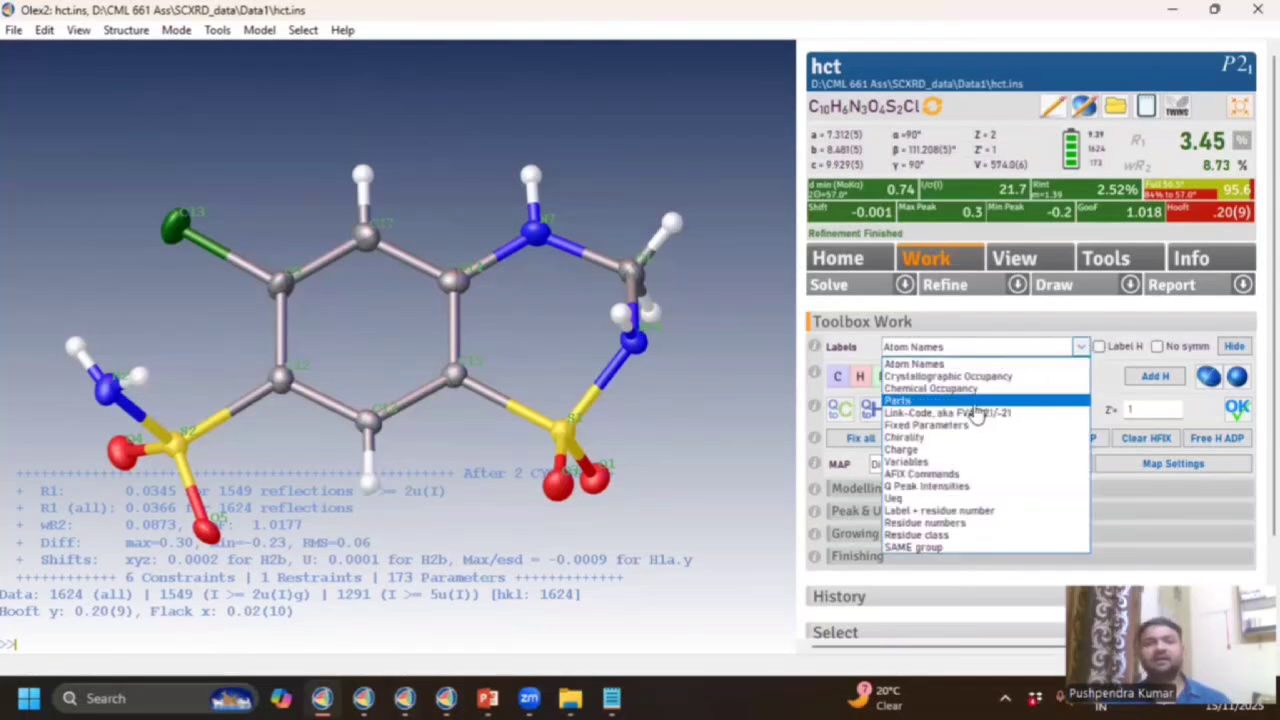
pyautogui.click(988, 400)
pyautogui.click(860, 384)
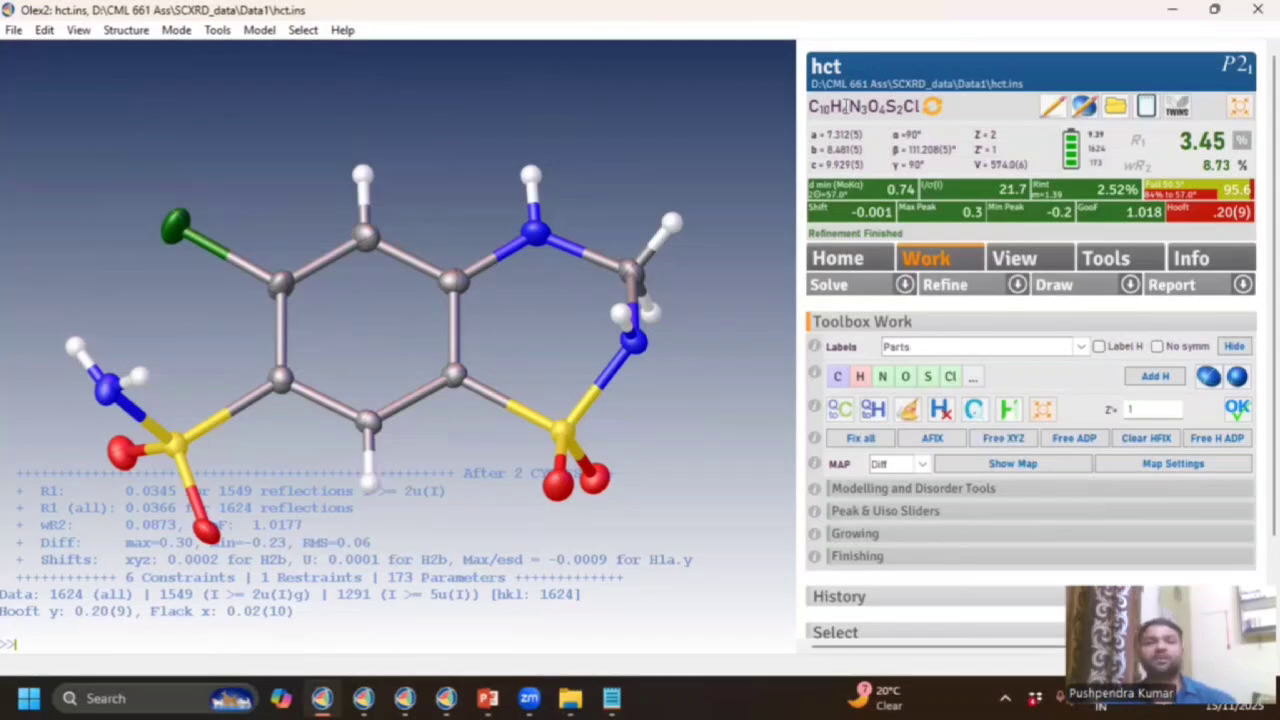
# Rotate the hct molecule edge-on, then tilt it into a new orientation.
pyautogui.moveTo(499, 319); pyautogui.dragTo(502, 368)
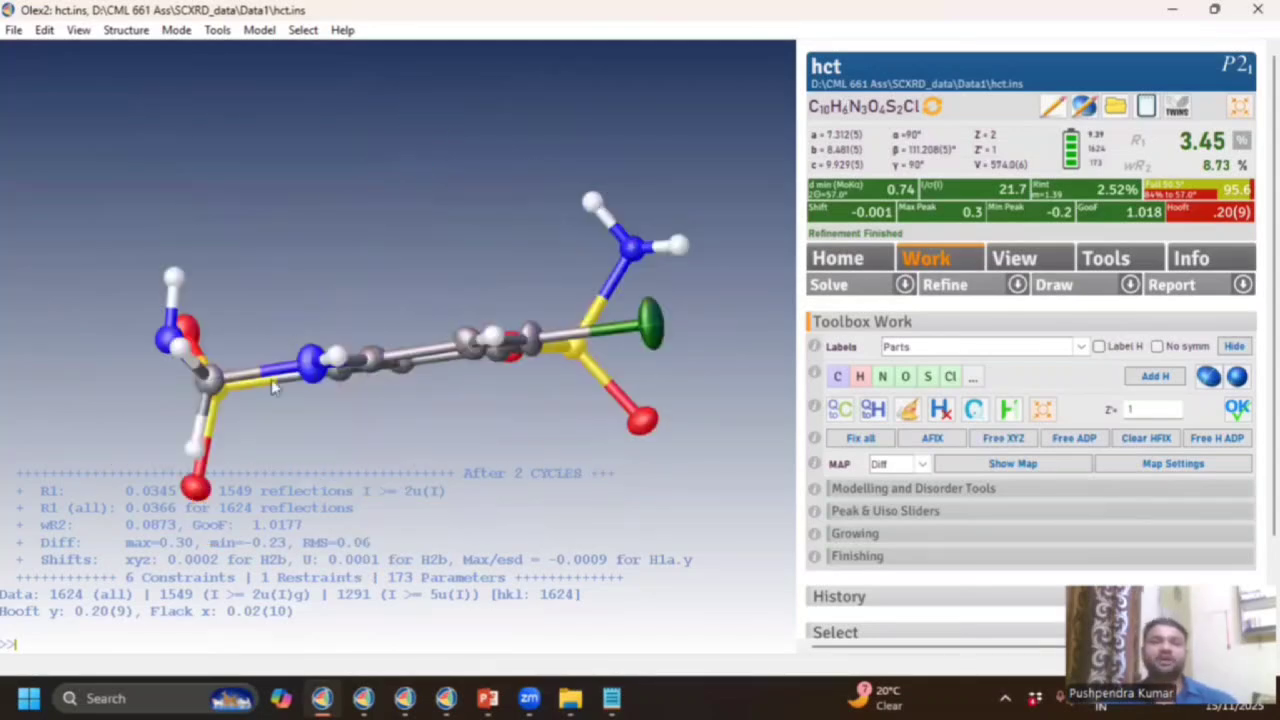
pyautogui.moveTo(271, 387); pyautogui.dragTo(338, 251)
pyautogui.moveTo(269, 270); pyautogui.dragTo(292, 247)
pyautogui.moveTo(570, 698)
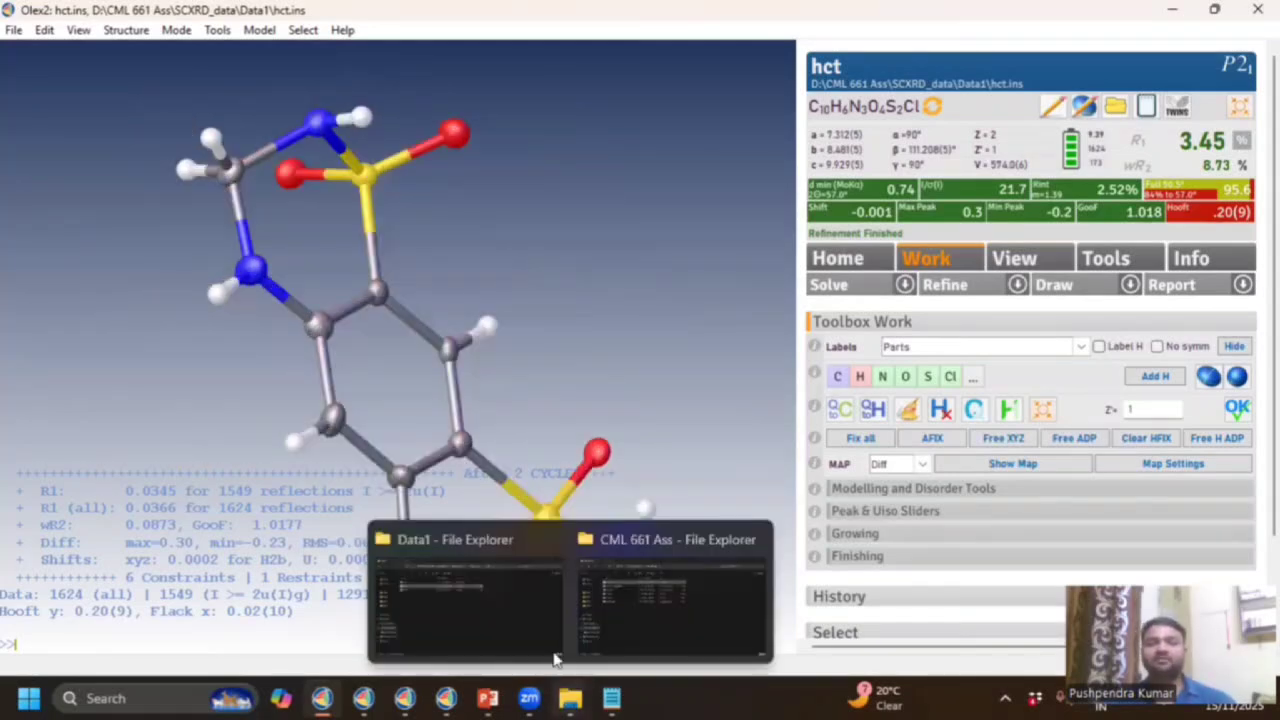
# Open SCXRD_data in the CML 661 Ass folder and look through Data1 and Data2.
pyautogui.click(621, 631)
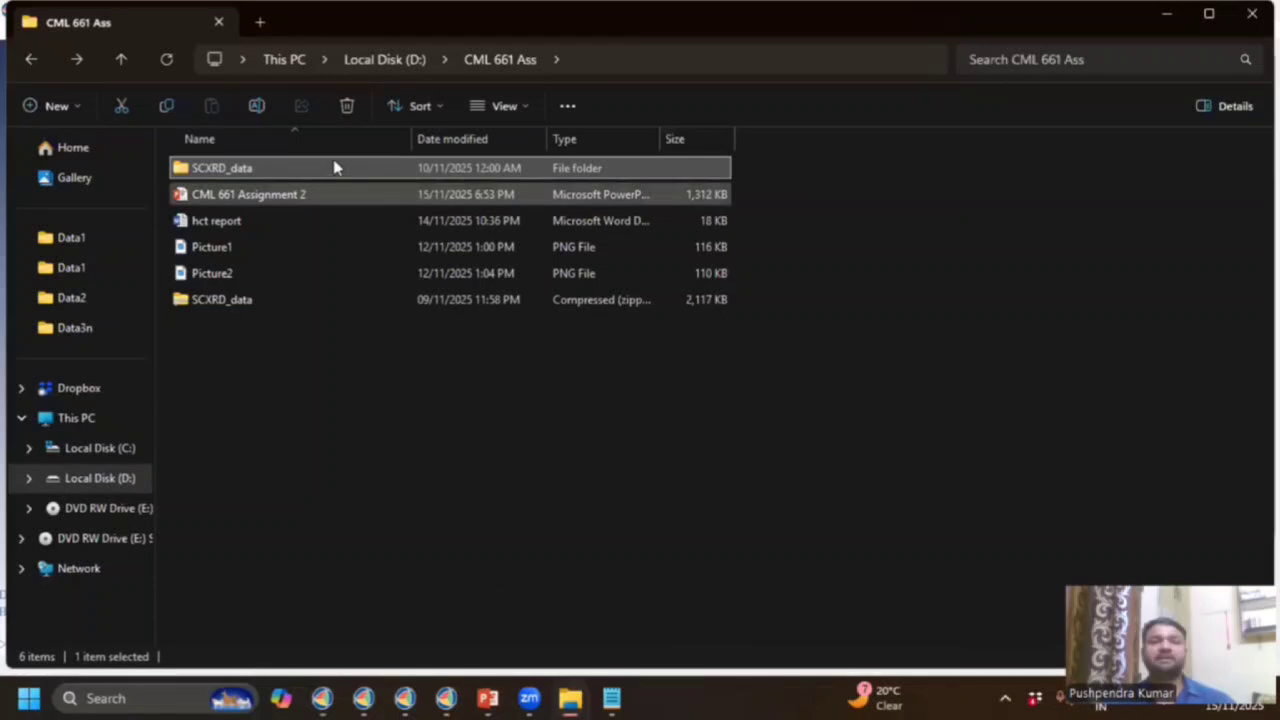
pyautogui.doubleClick(335, 168)
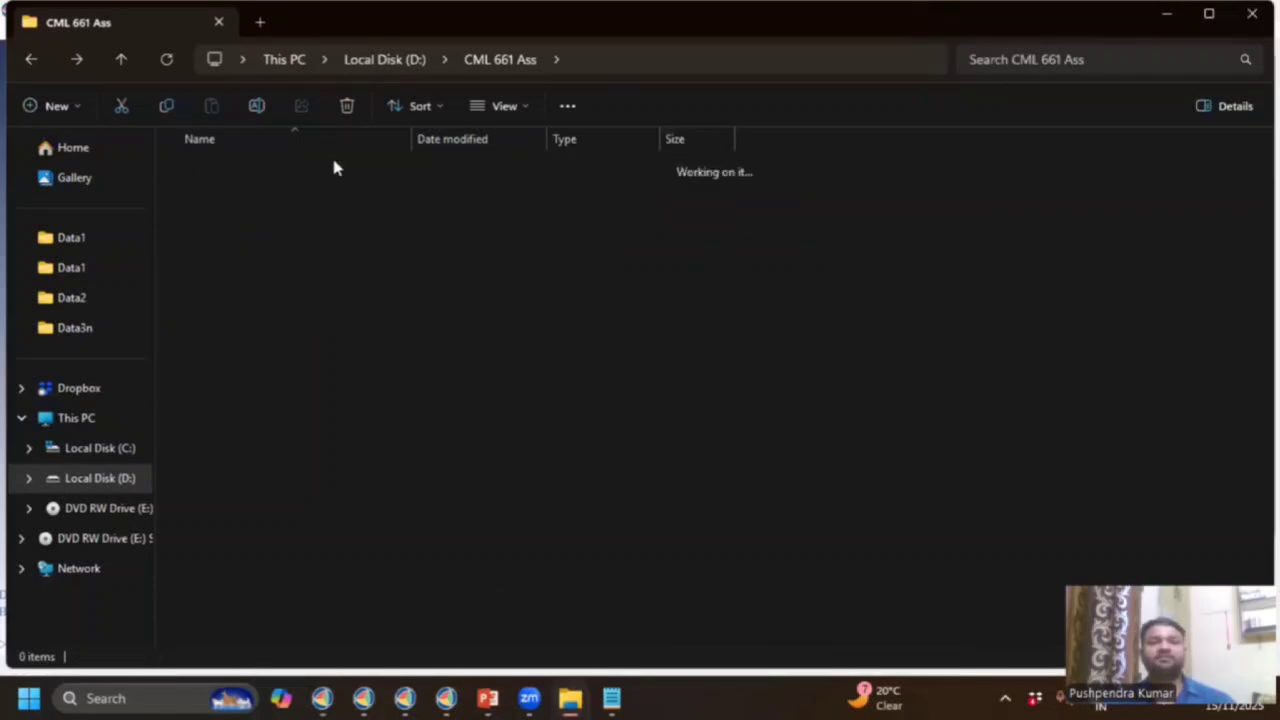
pyautogui.doubleClick(335, 168)
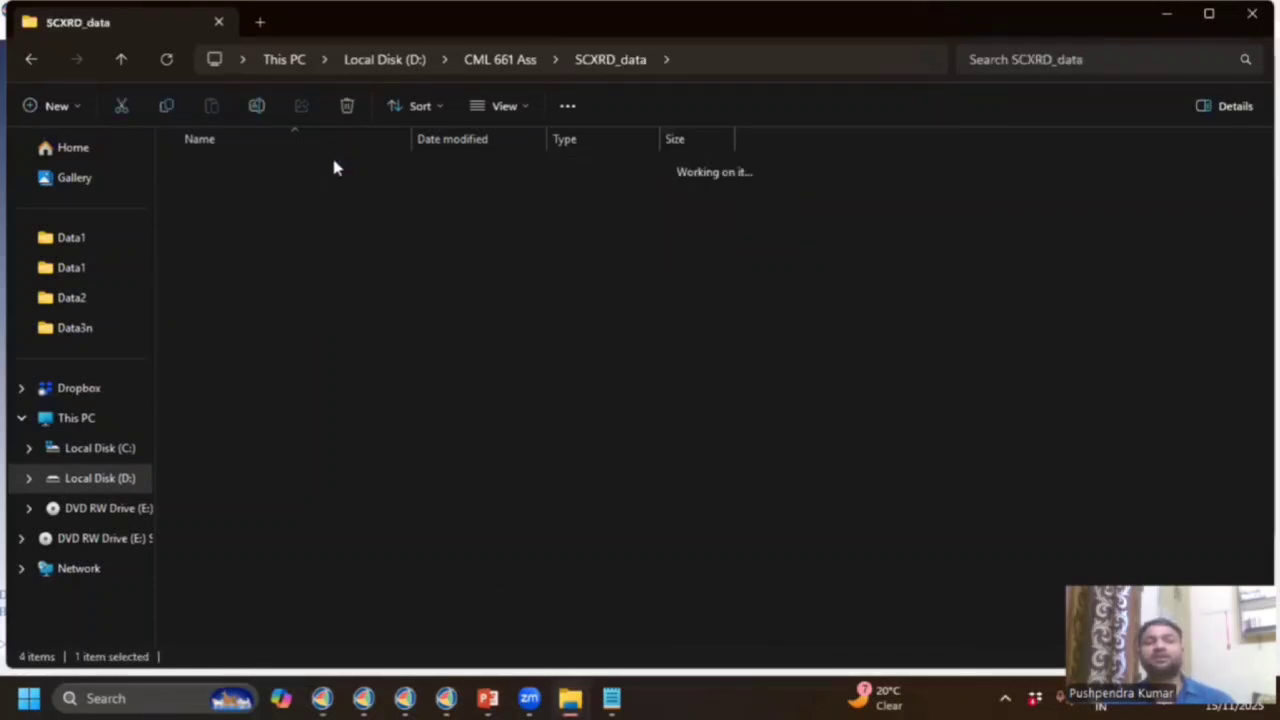
pyautogui.click(29, 60)
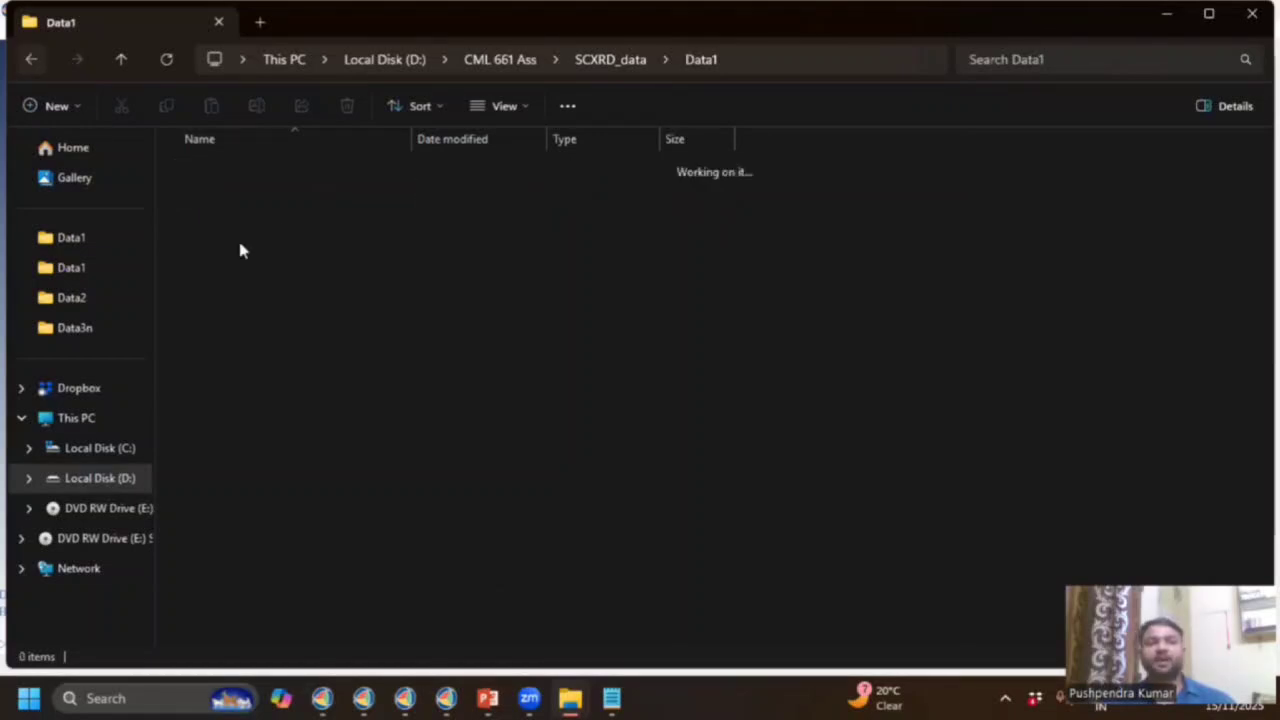
pyautogui.doubleClick(273, 197)
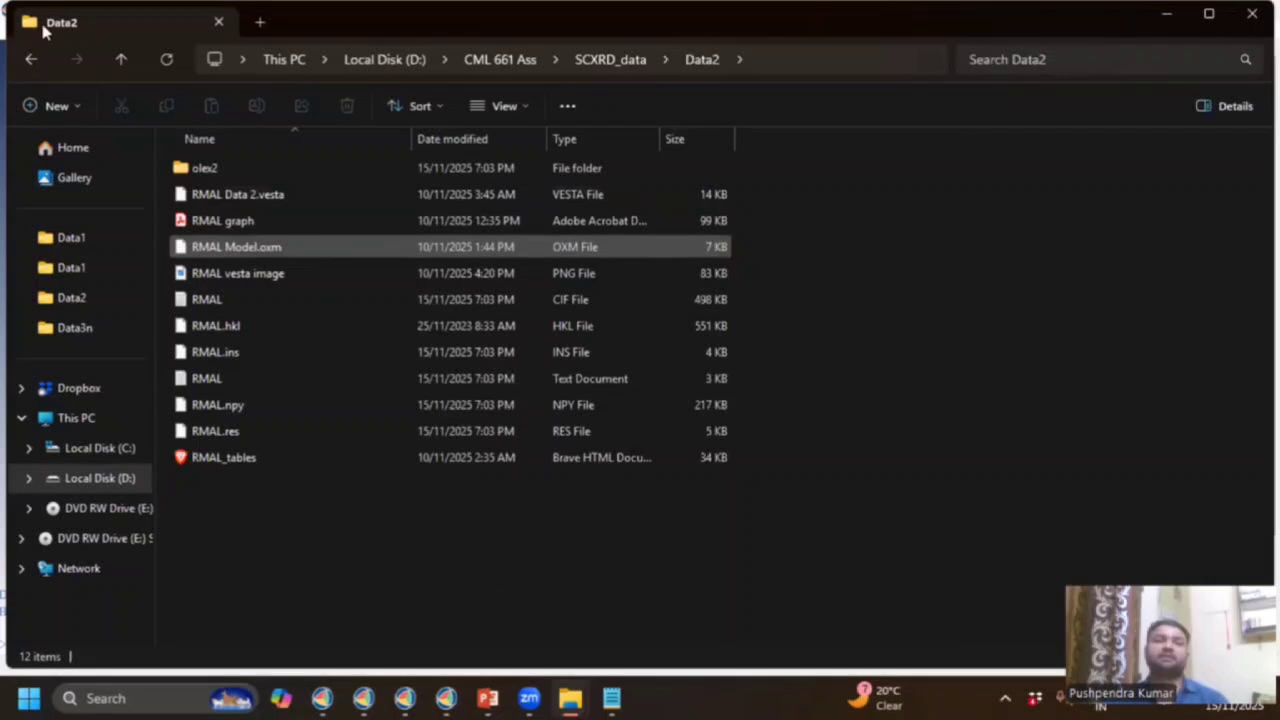
# Revisit Data1 with its hct files, then open Data2 holding the RMAL files.
pyautogui.click(28, 60)
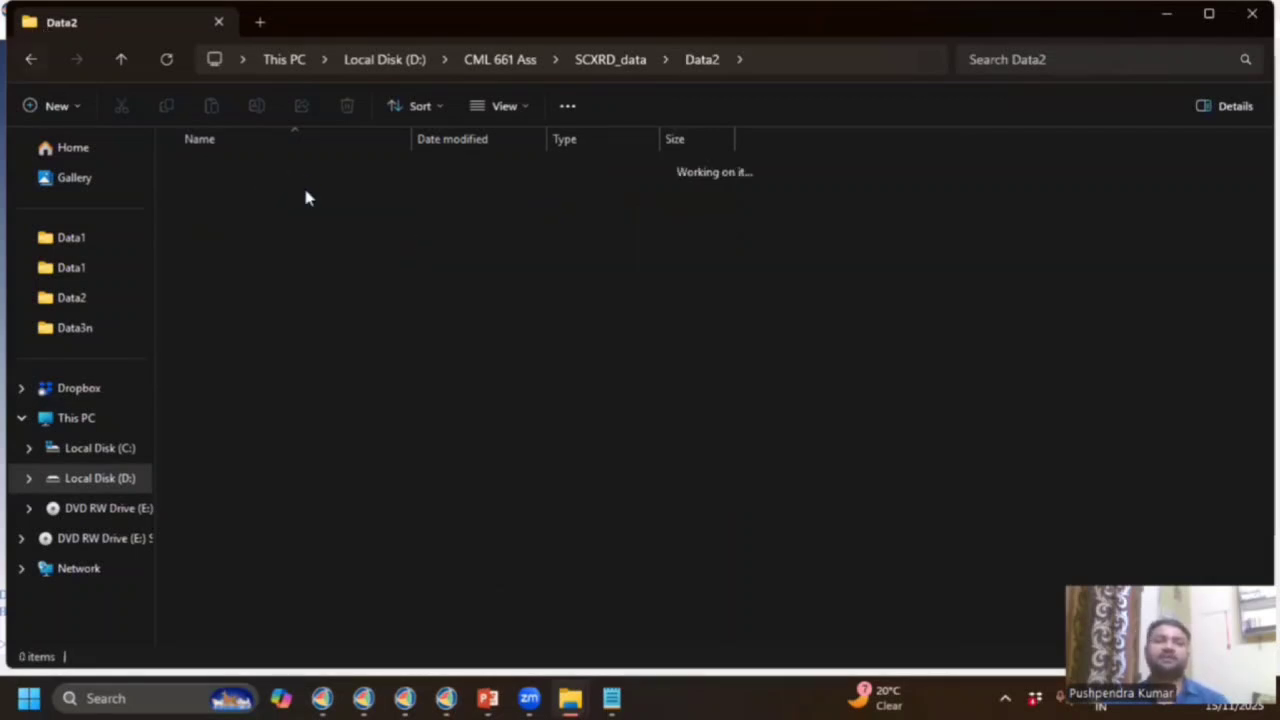
pyautogui.click(298, 176)
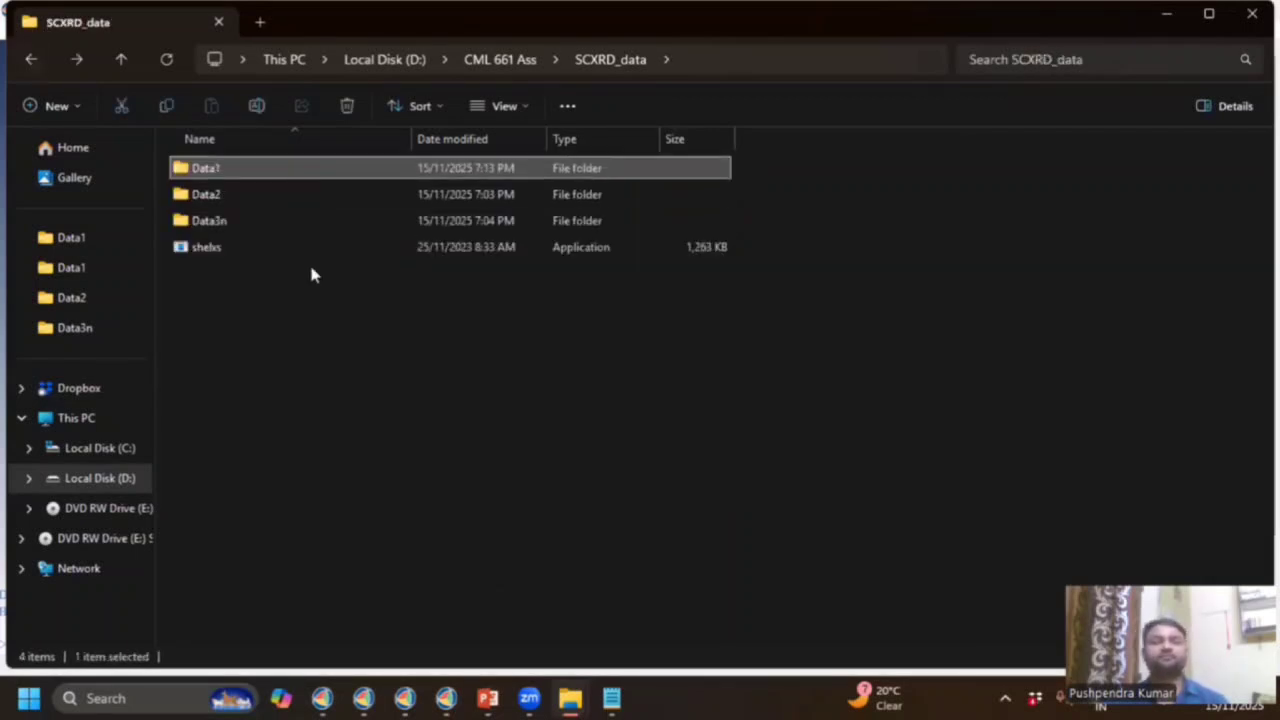
pyautogui.doubleClick(283, 168)
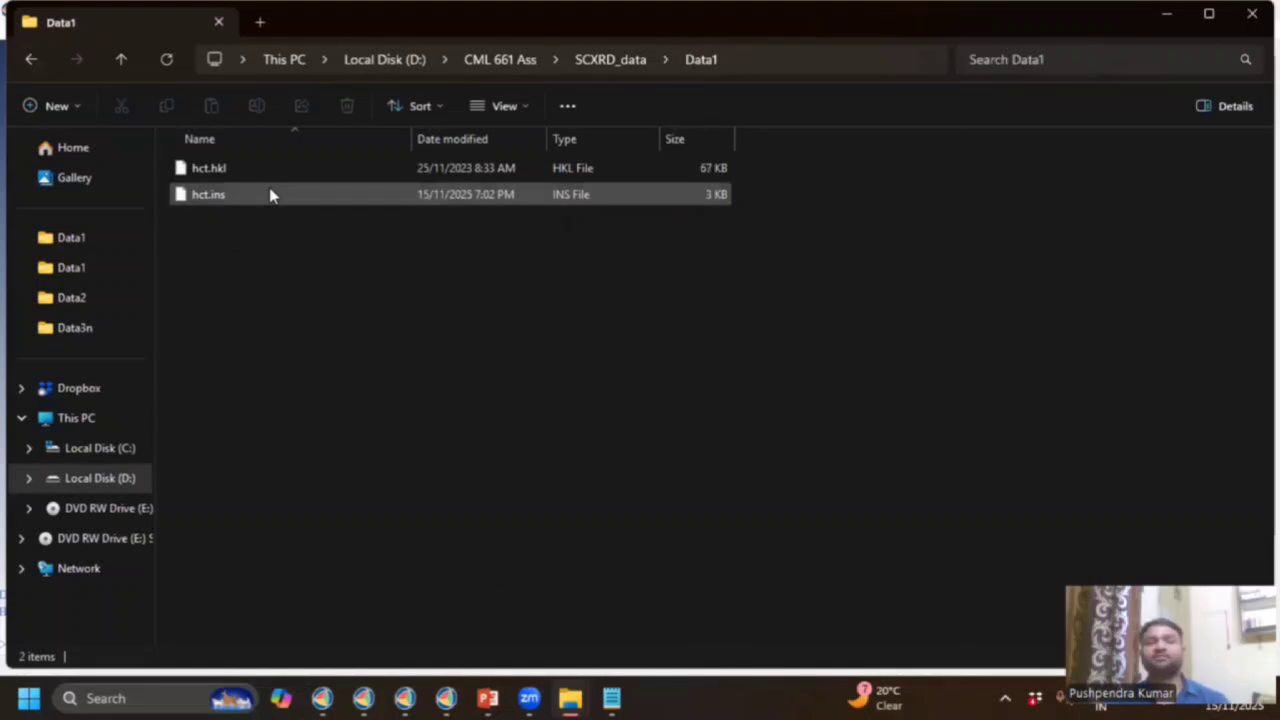
pyautogui.click(293, 258)
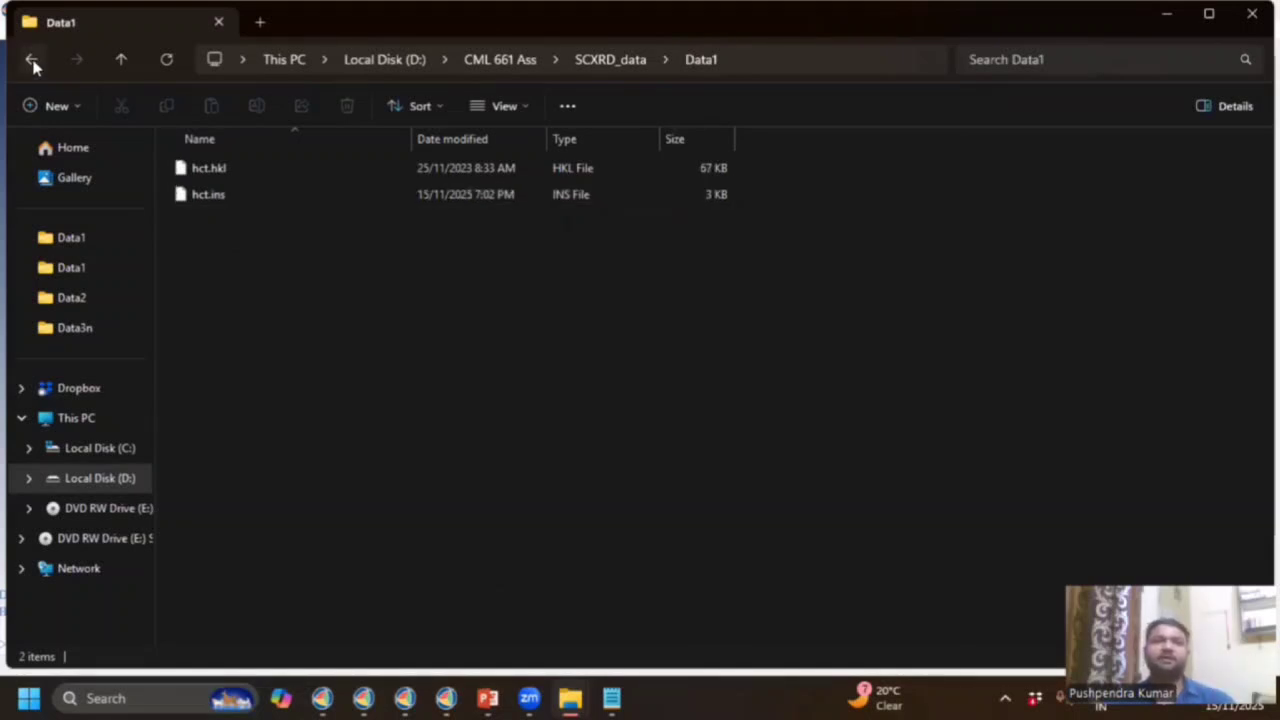
pyautogui.click(32, 60)
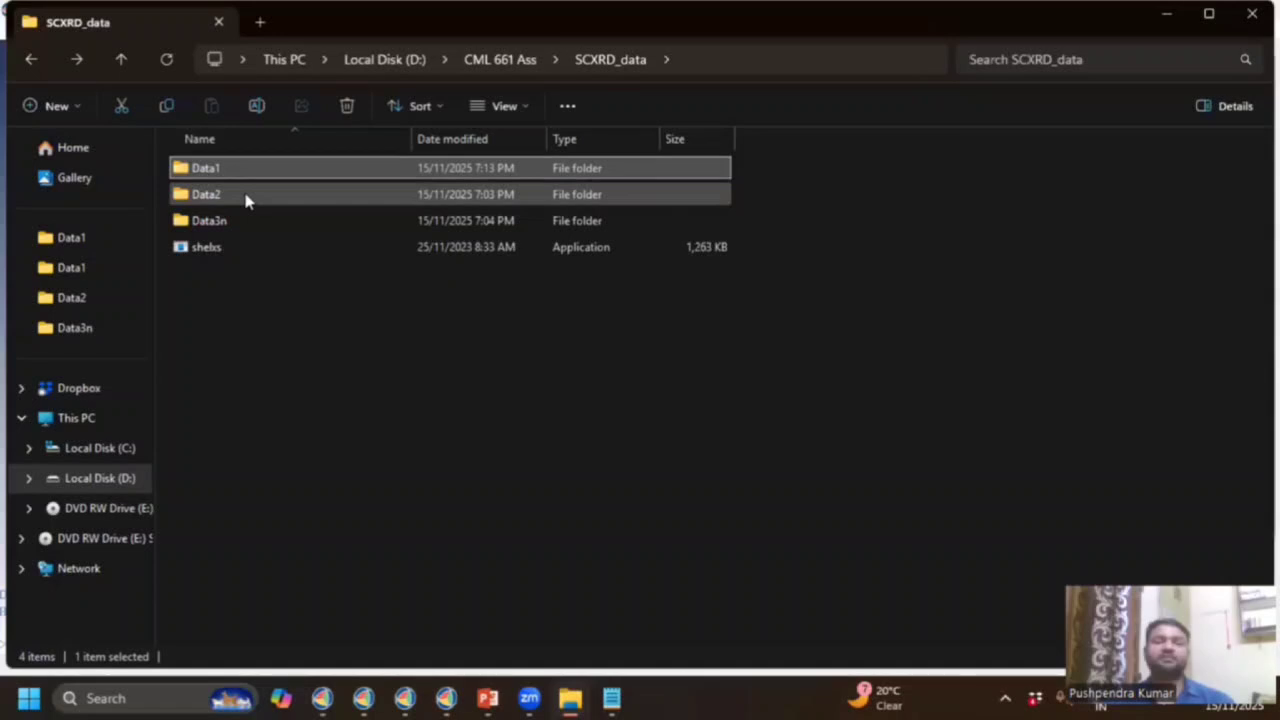
pyautogui.doubleClick(248, 200)
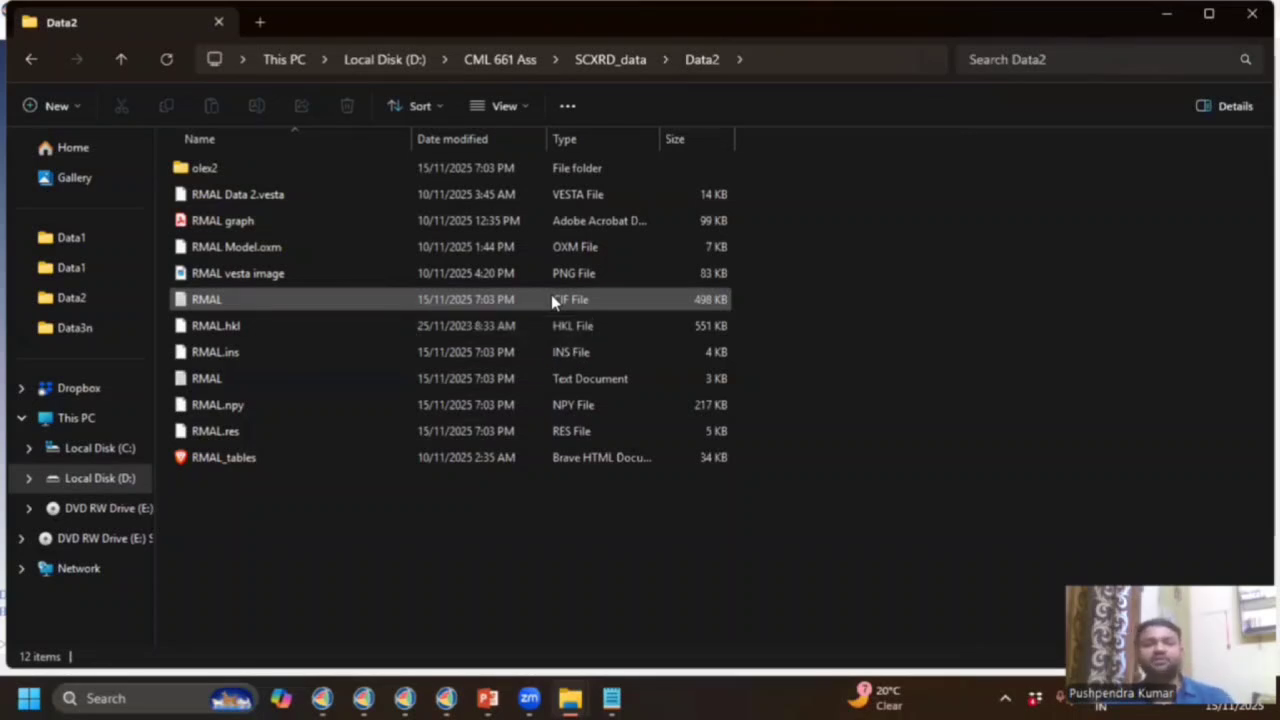
# Launch VESTA through a Windows search for 'vesta' and bring up its File menu.
pyautogui.click(115, 698)
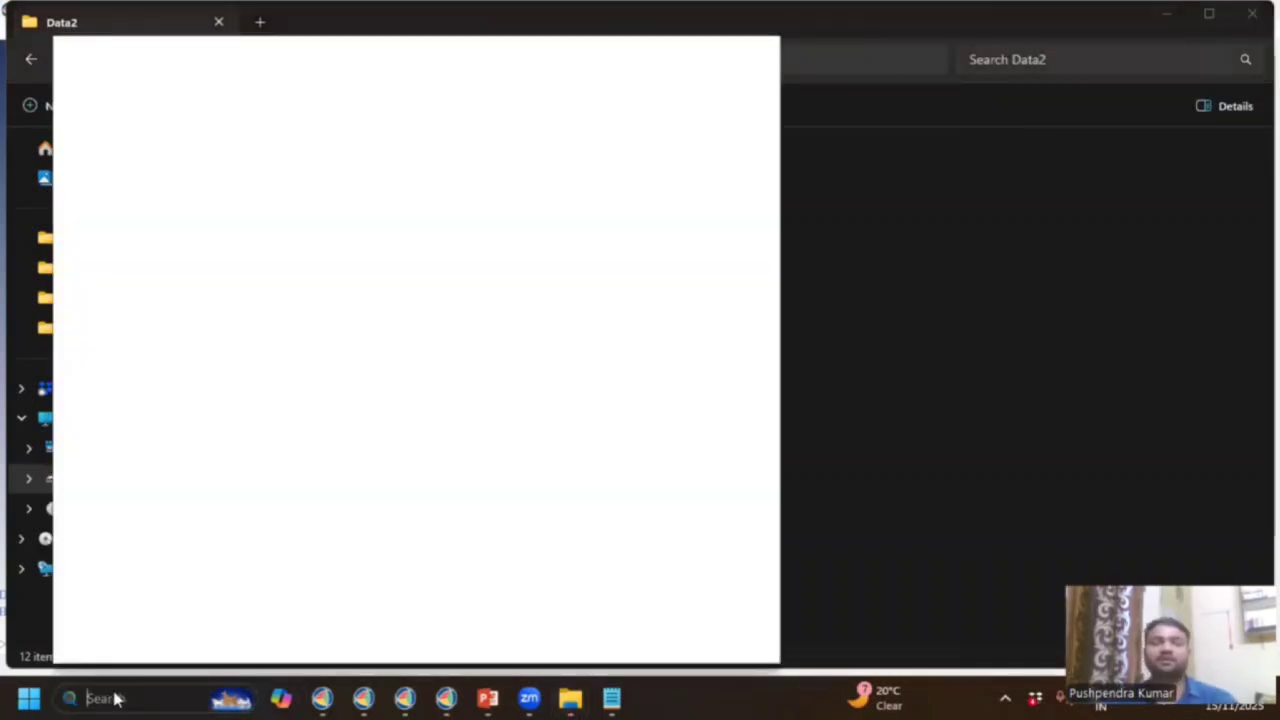
pyautogui.write('vesta')
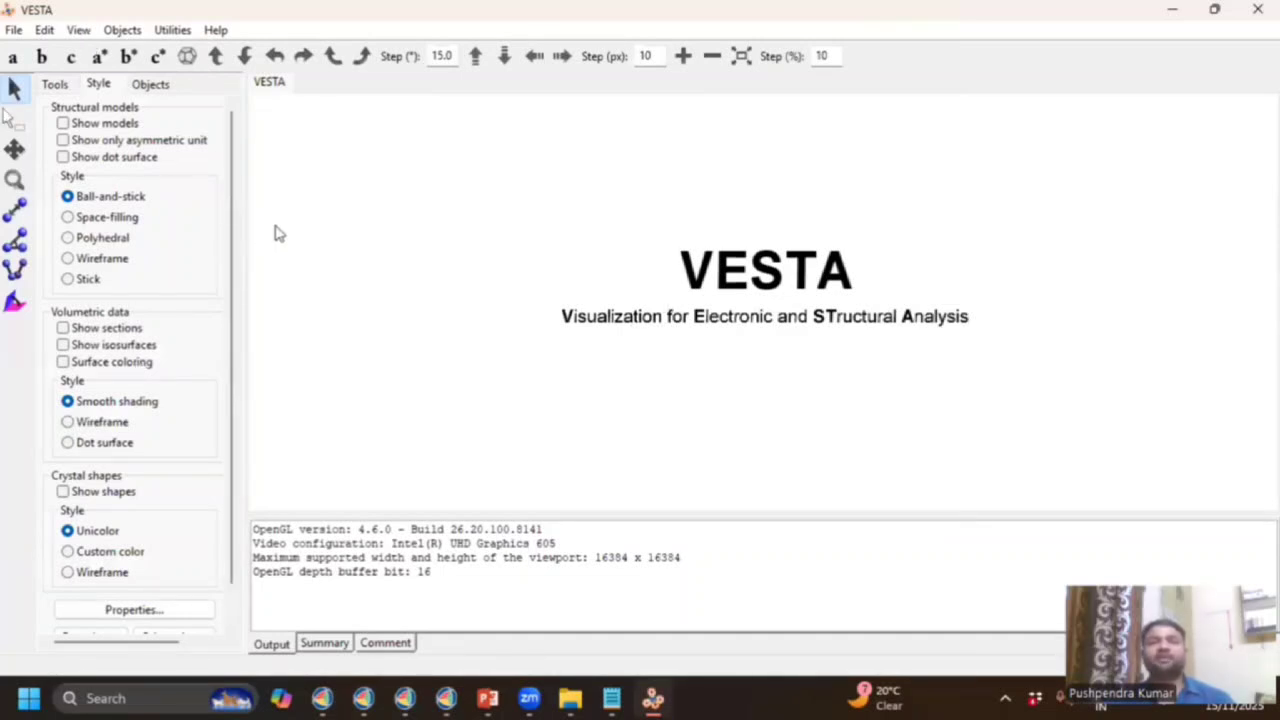
pyautogui.click(13, 30)
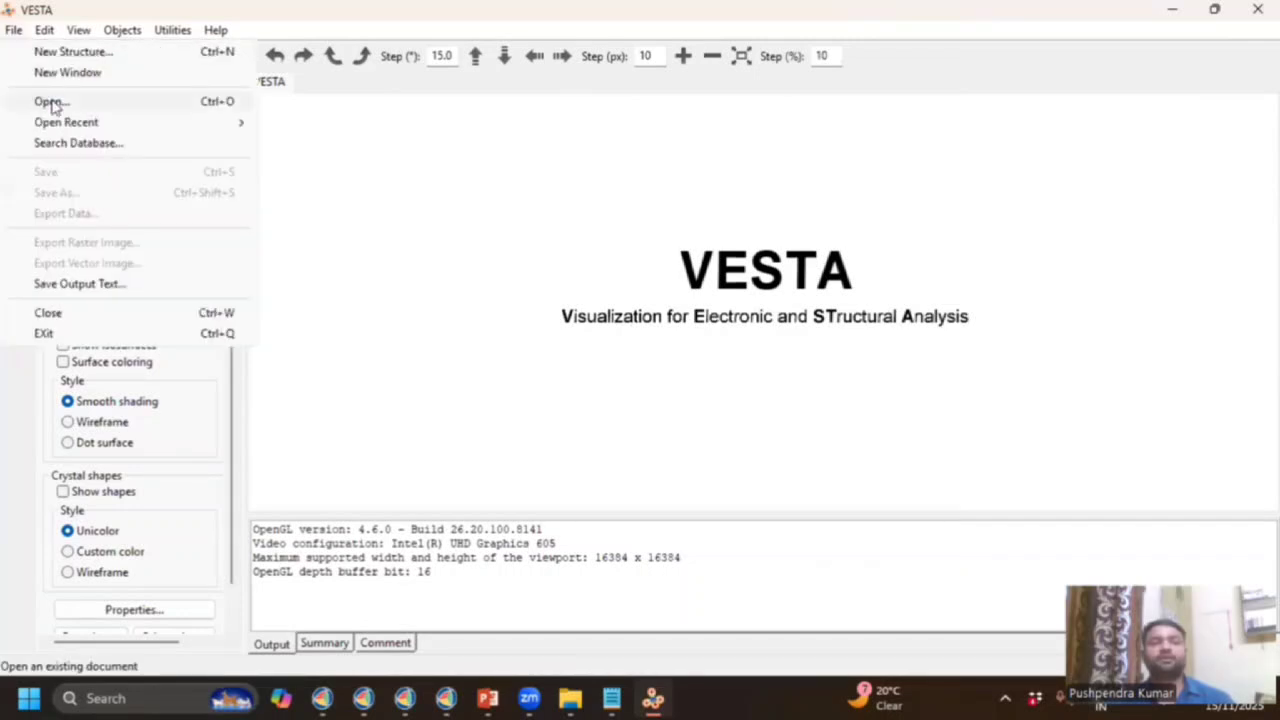
# Open RMAL.cif from the Data2 folder via File > Open.
pyautogui.click(53, 104)
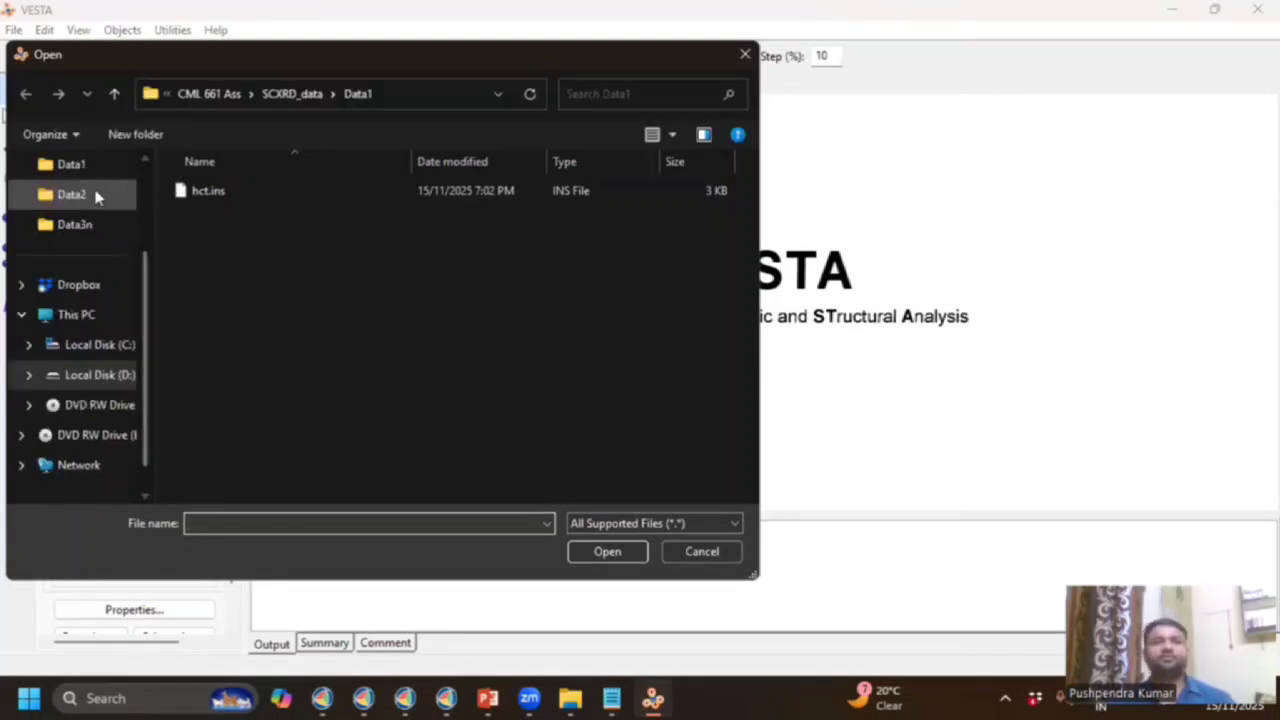
pyautogui.click(95, 197)
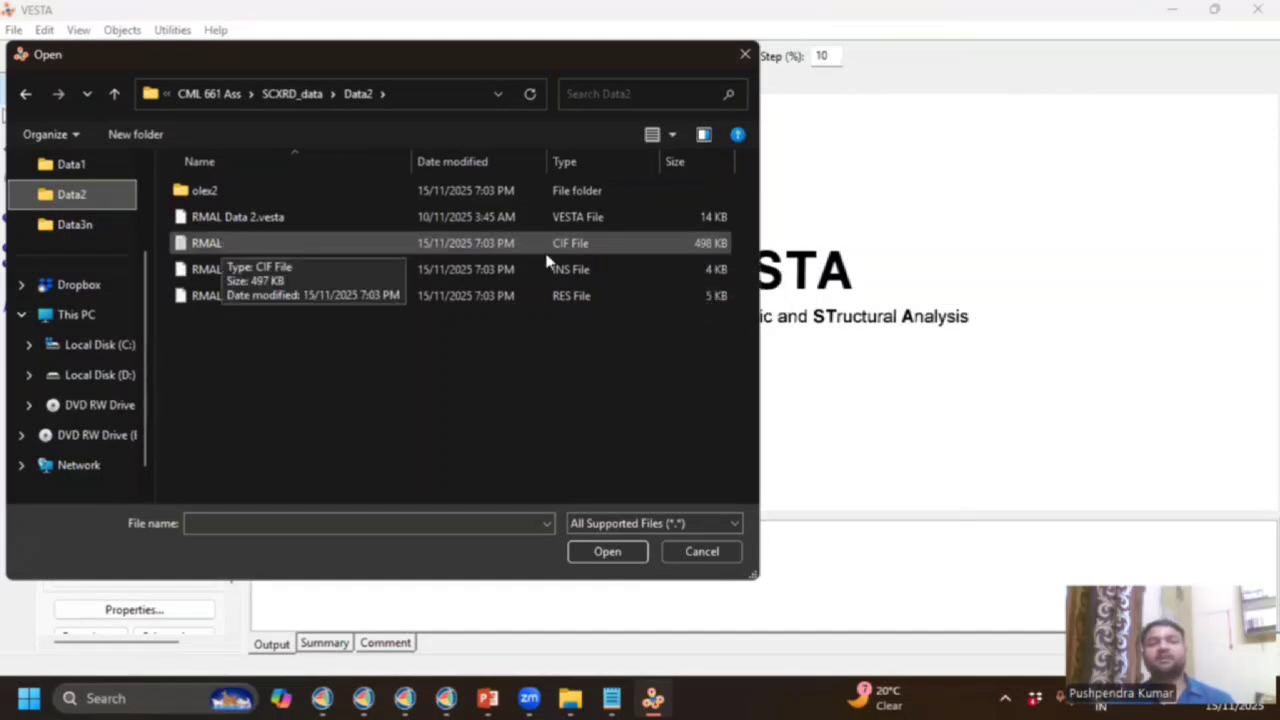
pyautogui.click(583, 247)
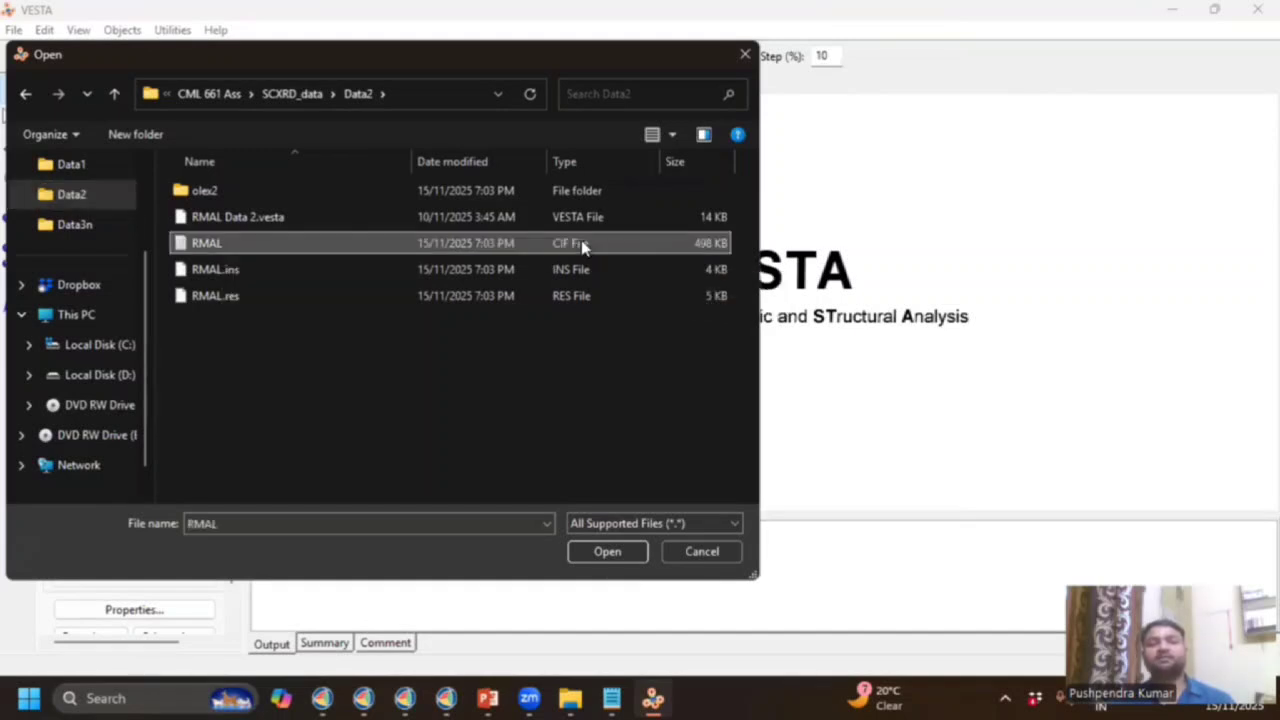
pyautogui.doubleClick(583, 247)
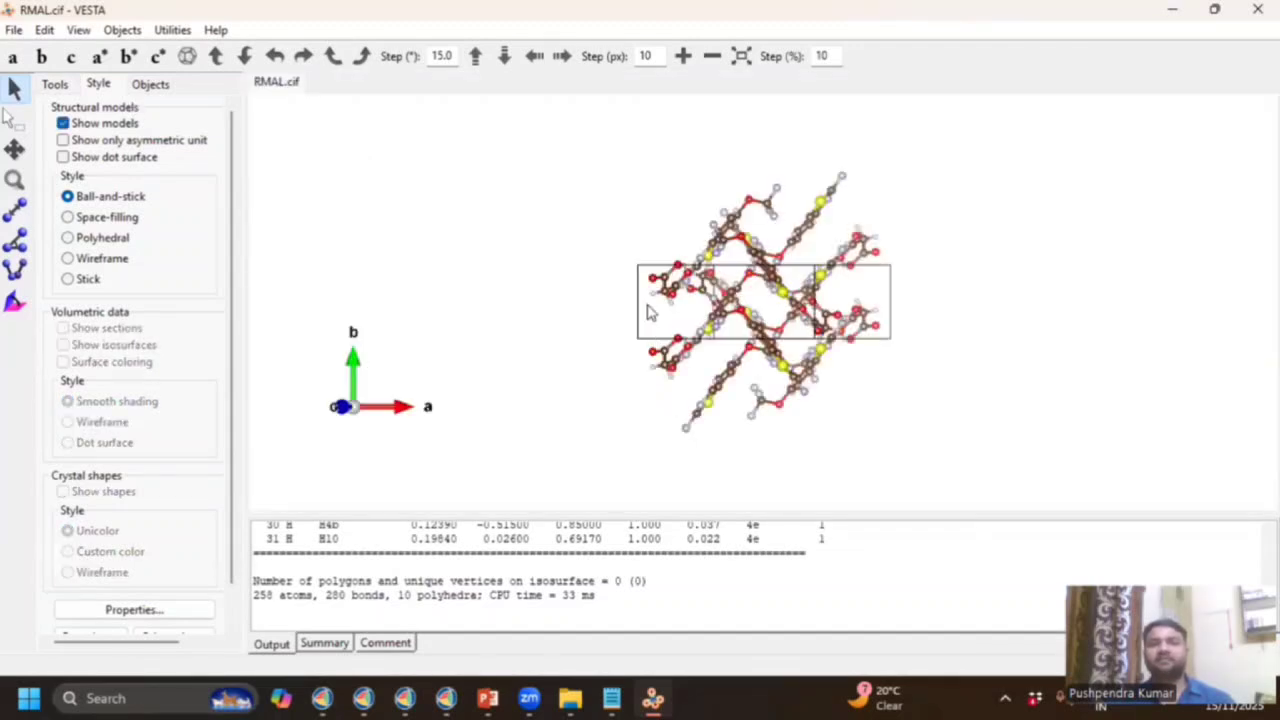
# Rotate the RMAL structure until the unit cell shows as a slanted box, a axis down.
pyautogui.moveTo(648, 310); pyautogui.dragTo(760, 338)
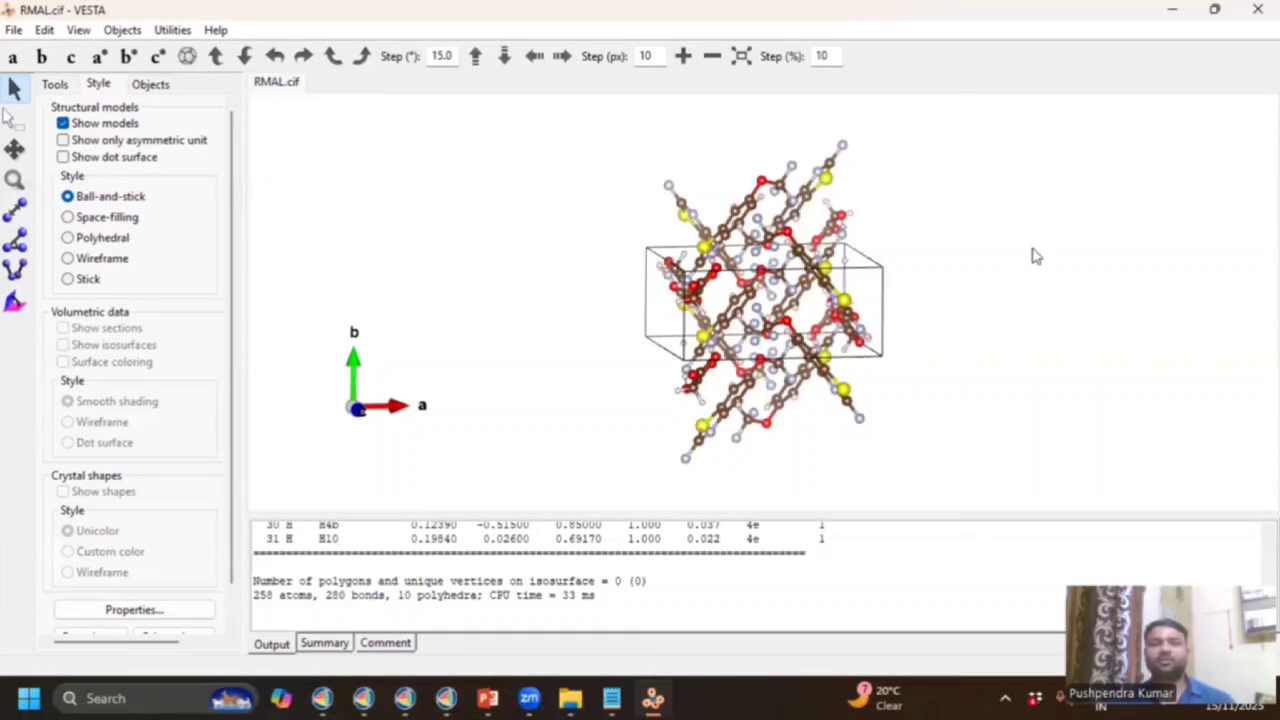
pyautogui.moveTo(985, 266); pyautogui.dragTo(639, 243)
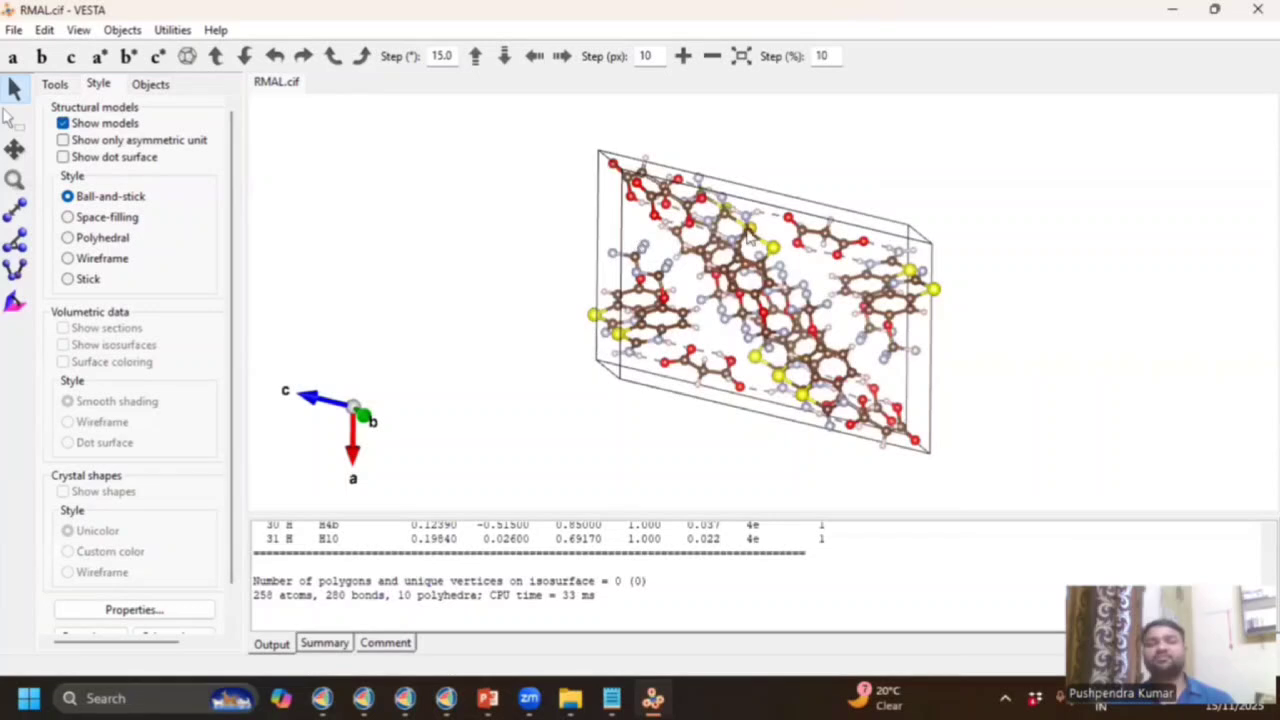
pyautogui.moveTo(821, 223); pyautogui.dragTo(760, 301)
pyautogui.moveTo(752, 253); pyautogui.dragTo(692, 271)
pyautogui.moveTo(546, 189); pyautogui.dragTo(640, 180)
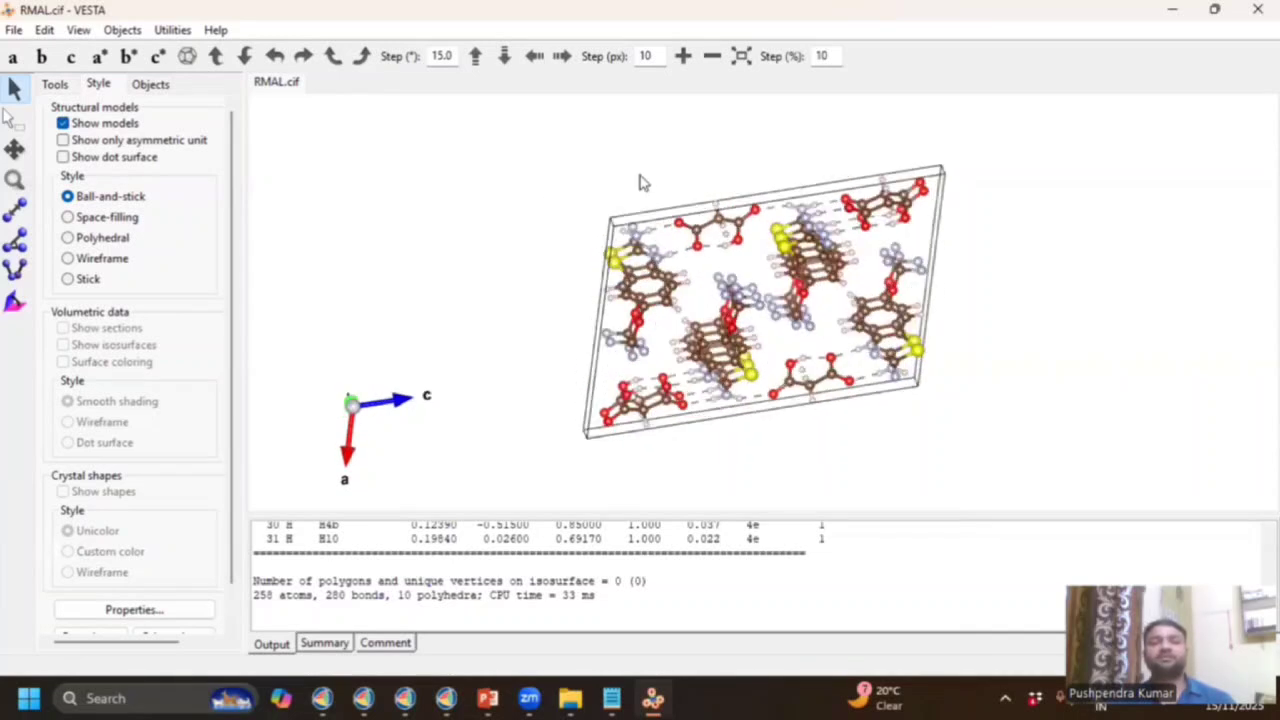
pyautogui.moveTo(811, 310); pyautogui.dragTo(845, 306)
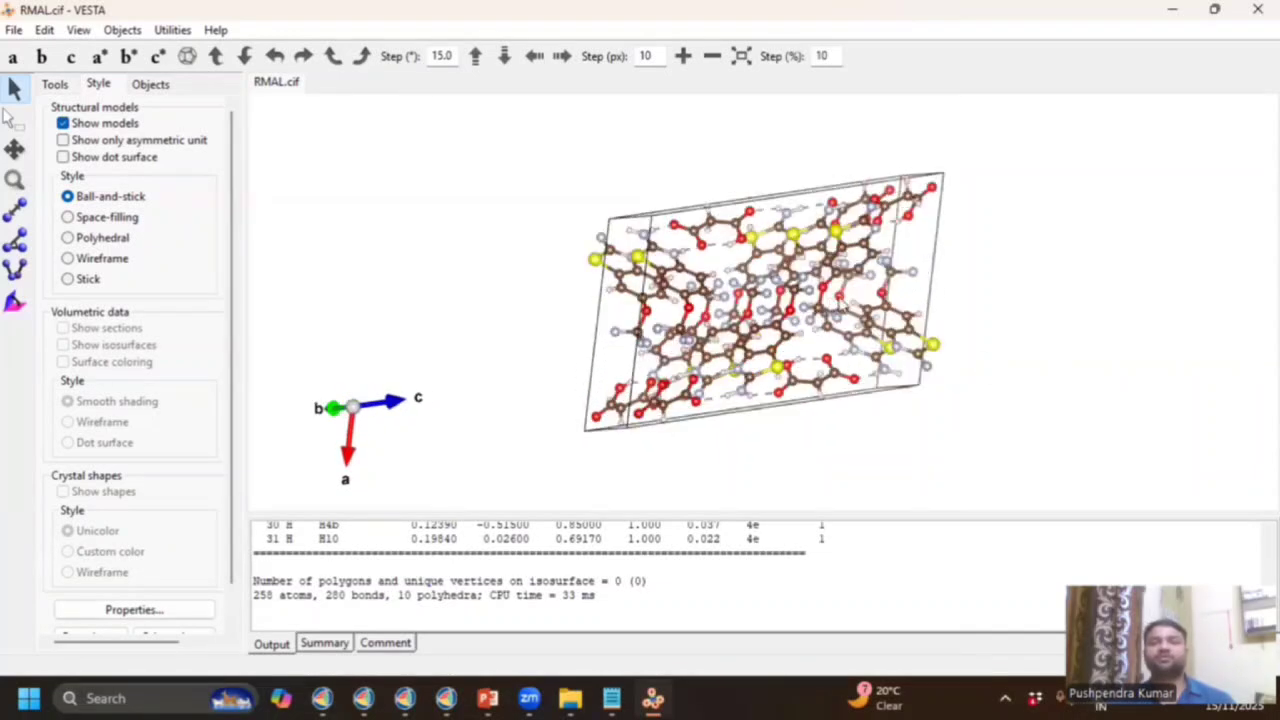
pyautogui.moveTo(575, 304); pyautogui.dragTo(377, 329)
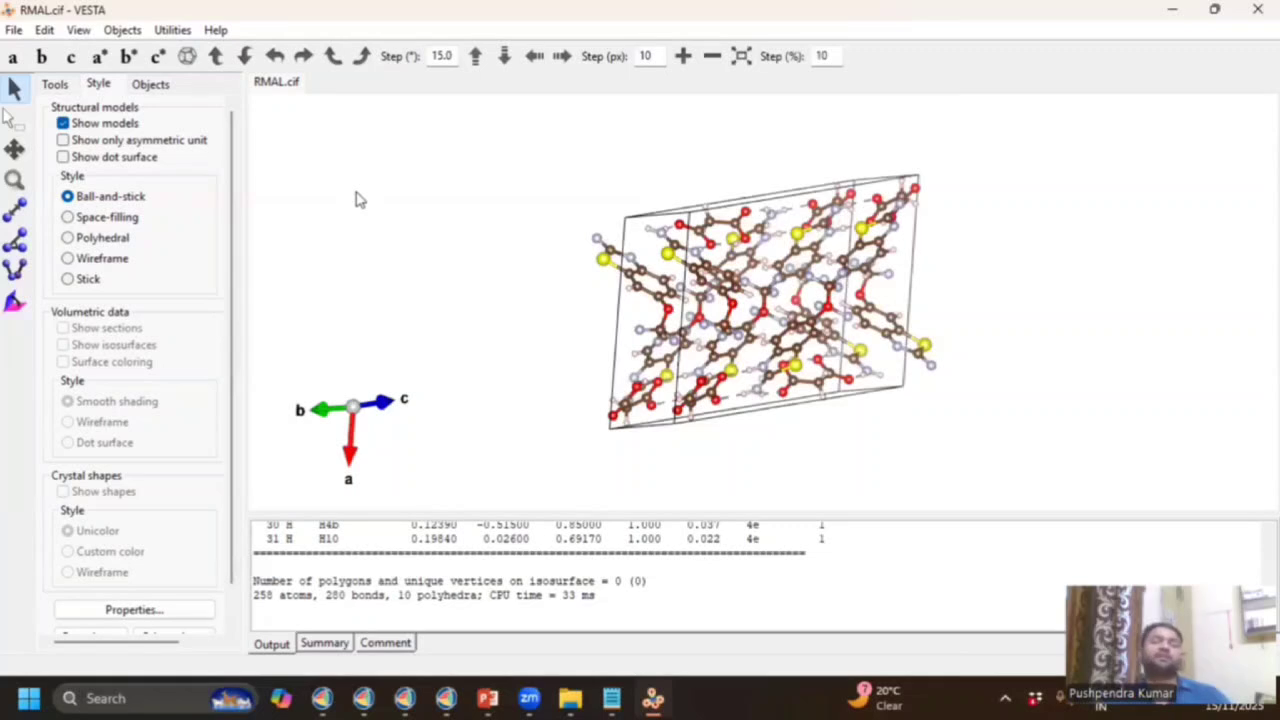
# Open Utilities > Powder Diffraction Pattern and review its 1.54059/1.54432 Å, 1–120° conditions.
pyautogui.click(178, 32)
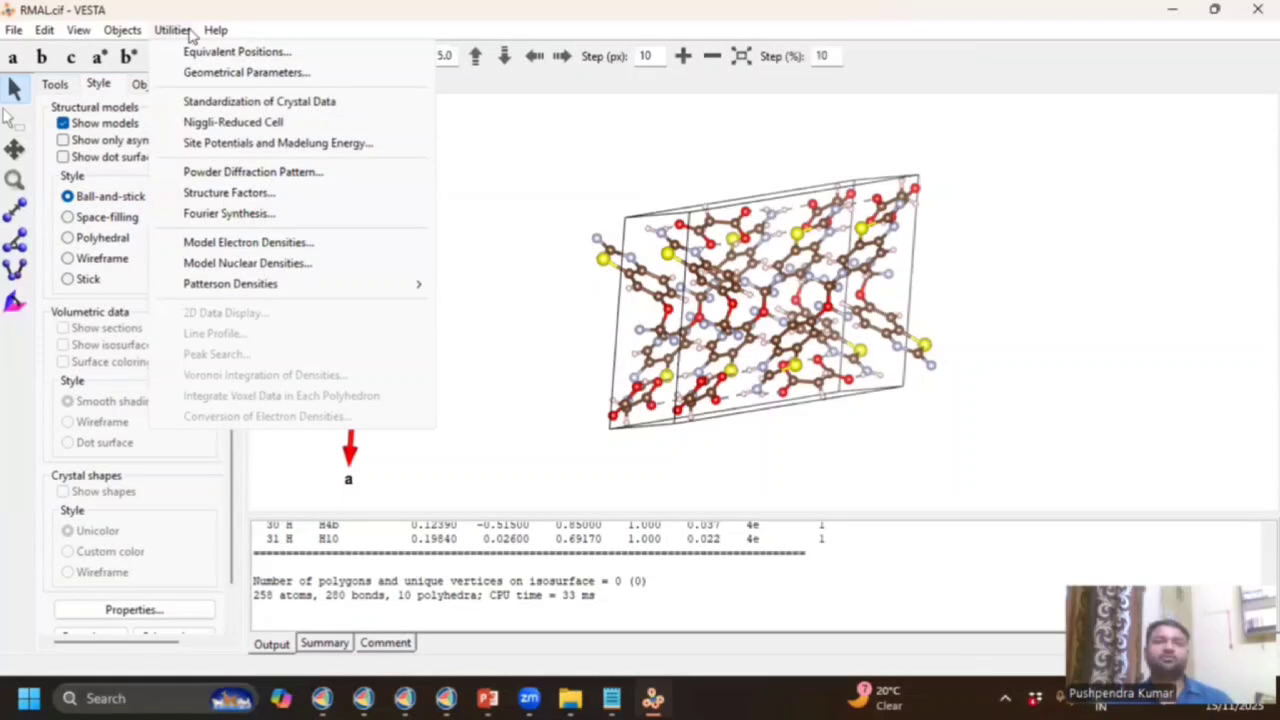
pyautogui.click(190, 35)
pyautogui.click(184, 32)
pyautogui.click(295, 172)
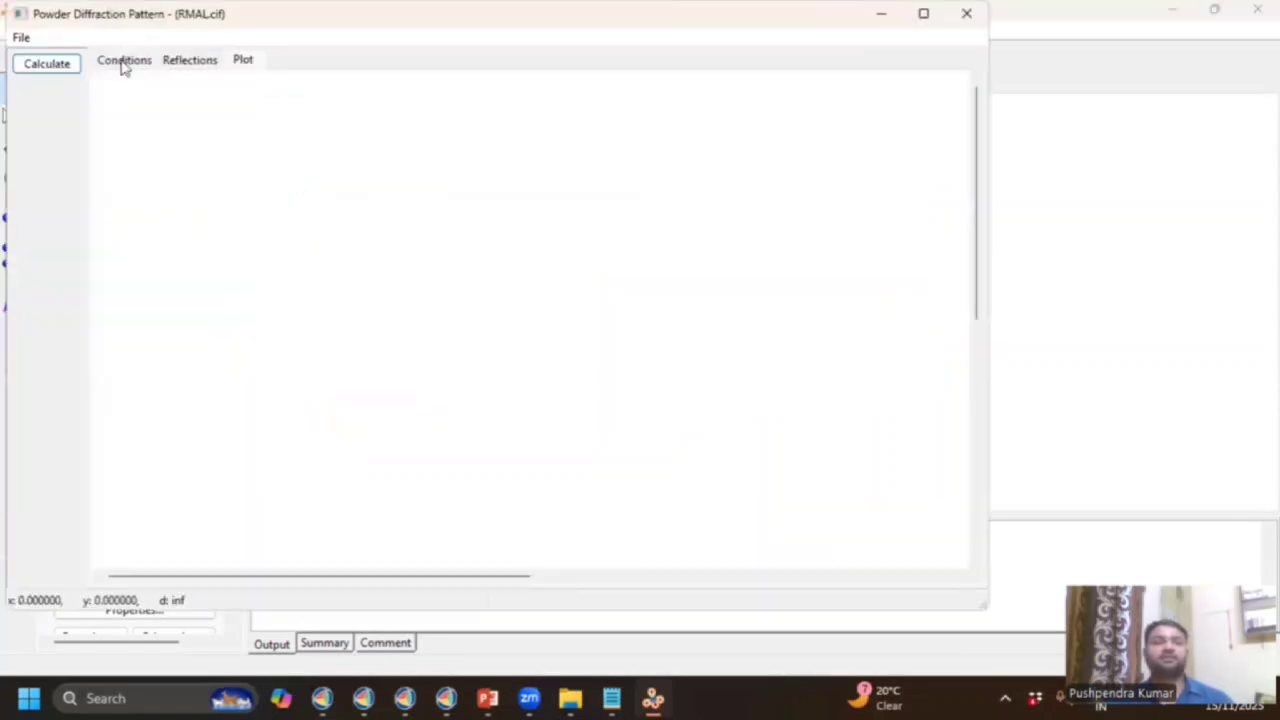
pyautogui.click(123, 62)
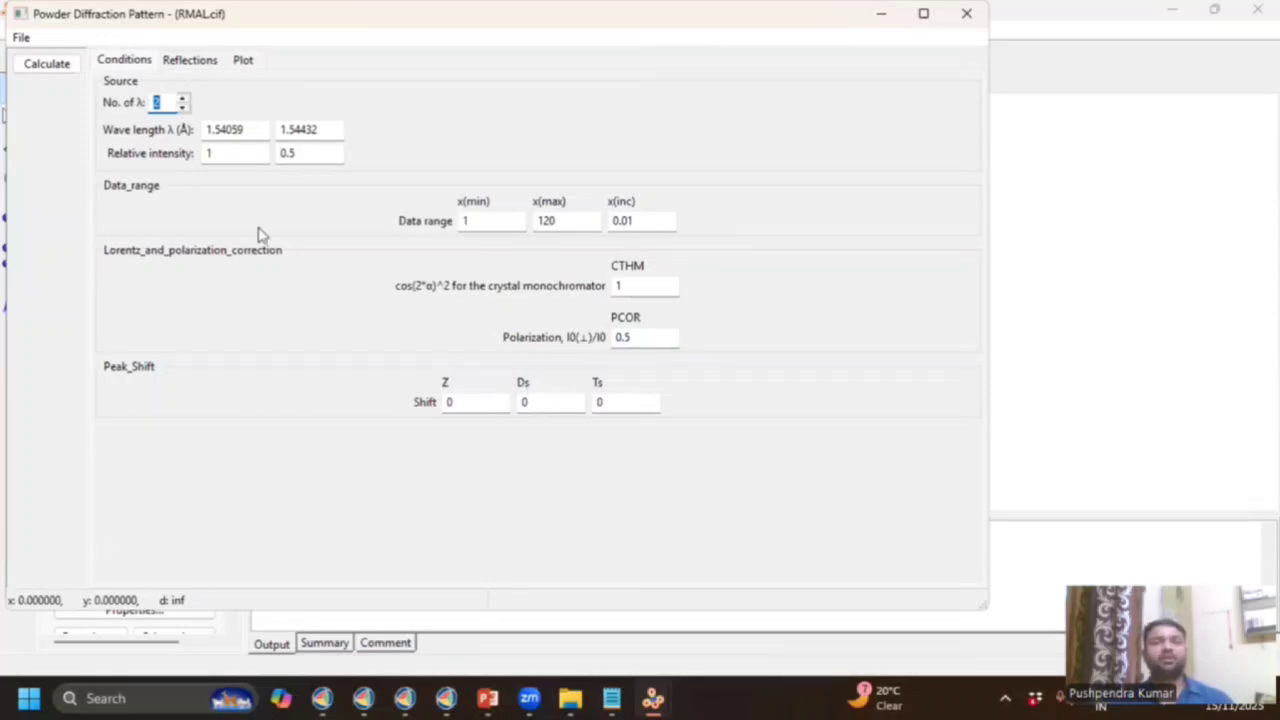
pyautogui.click(185, 62)
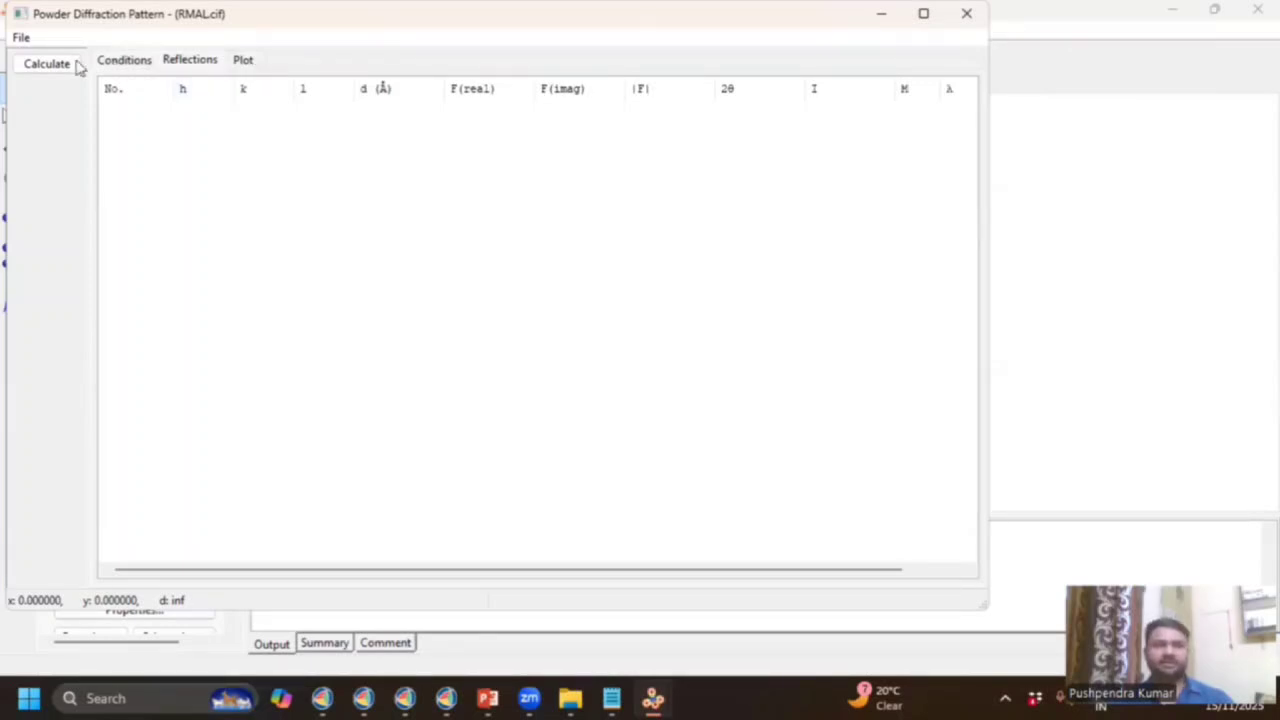
# Calculate the RMAL powder pattern and view its intensity-versus-2θ plot up to 120°.
pyautogui.click(45, 64)
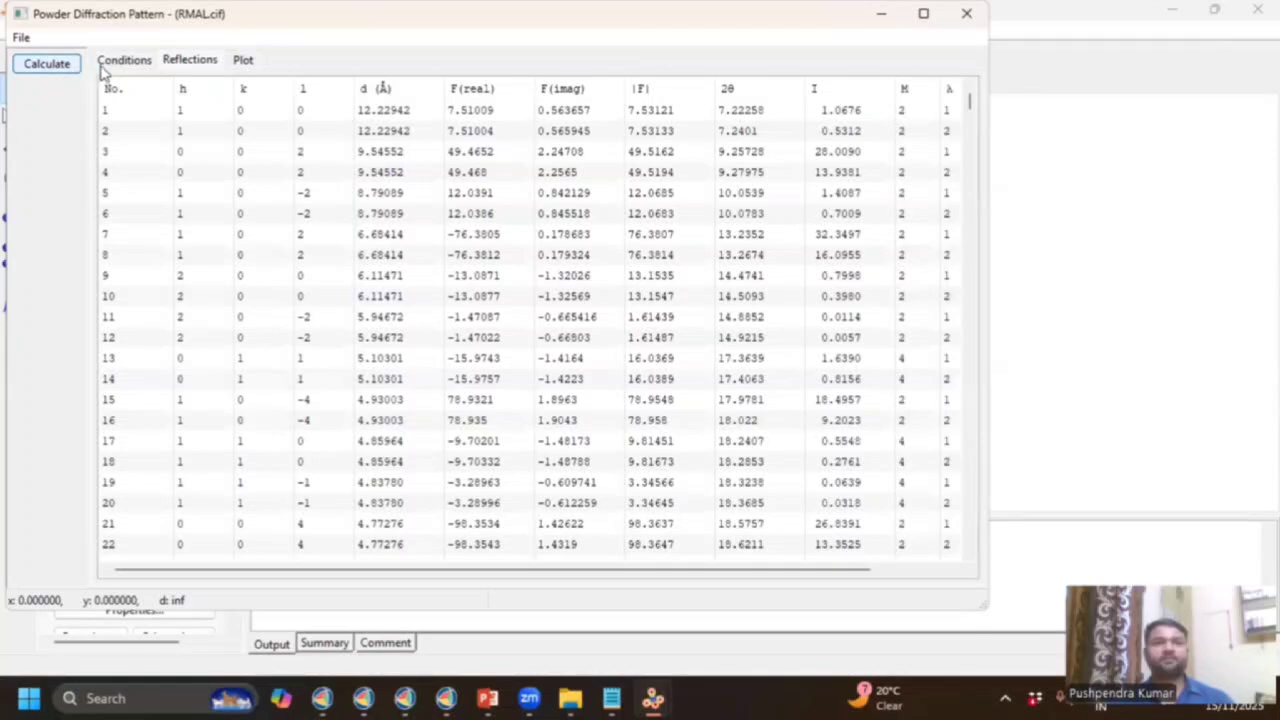
pyautogui.click(242, 60)
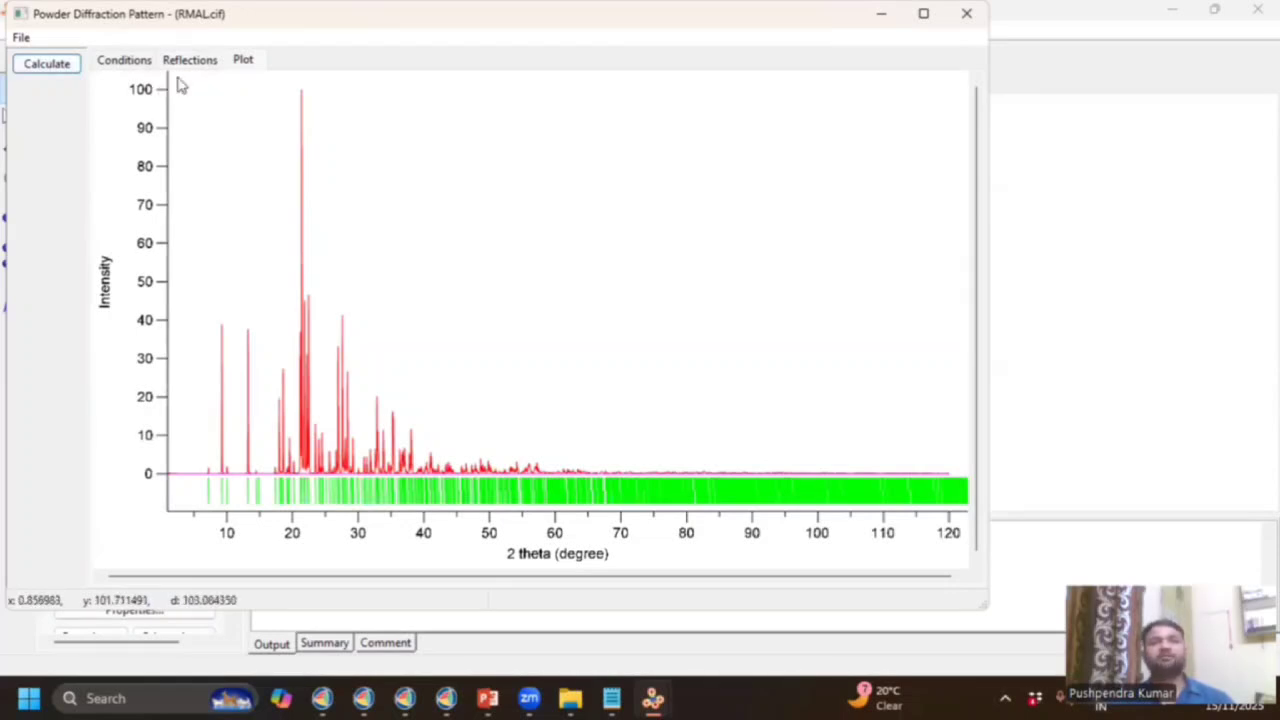
# Zoom the diffraction plot to the low-angle region, about 2–50° 2θ.
pyautogui.moveTo(165, 85); pyautogui.dragTo(617, 545)
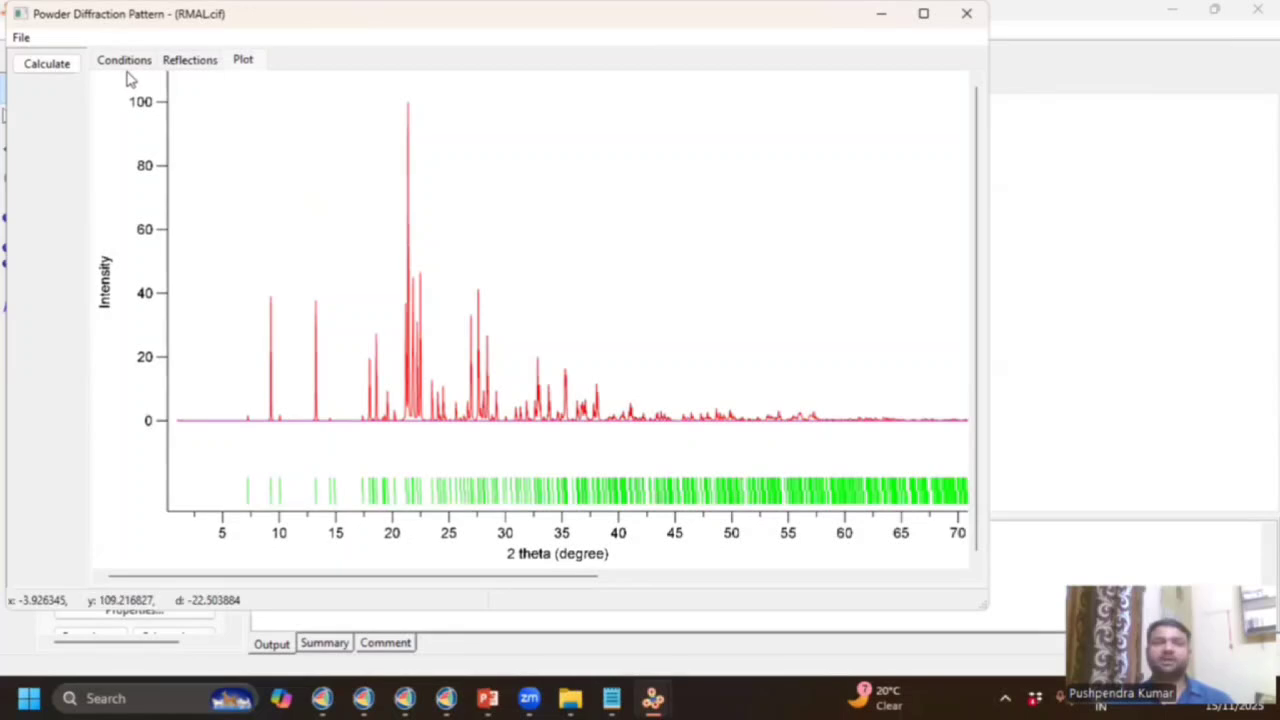
pyautogui.moveTo(123, 73); pyautogui.dragTo(637, 539)
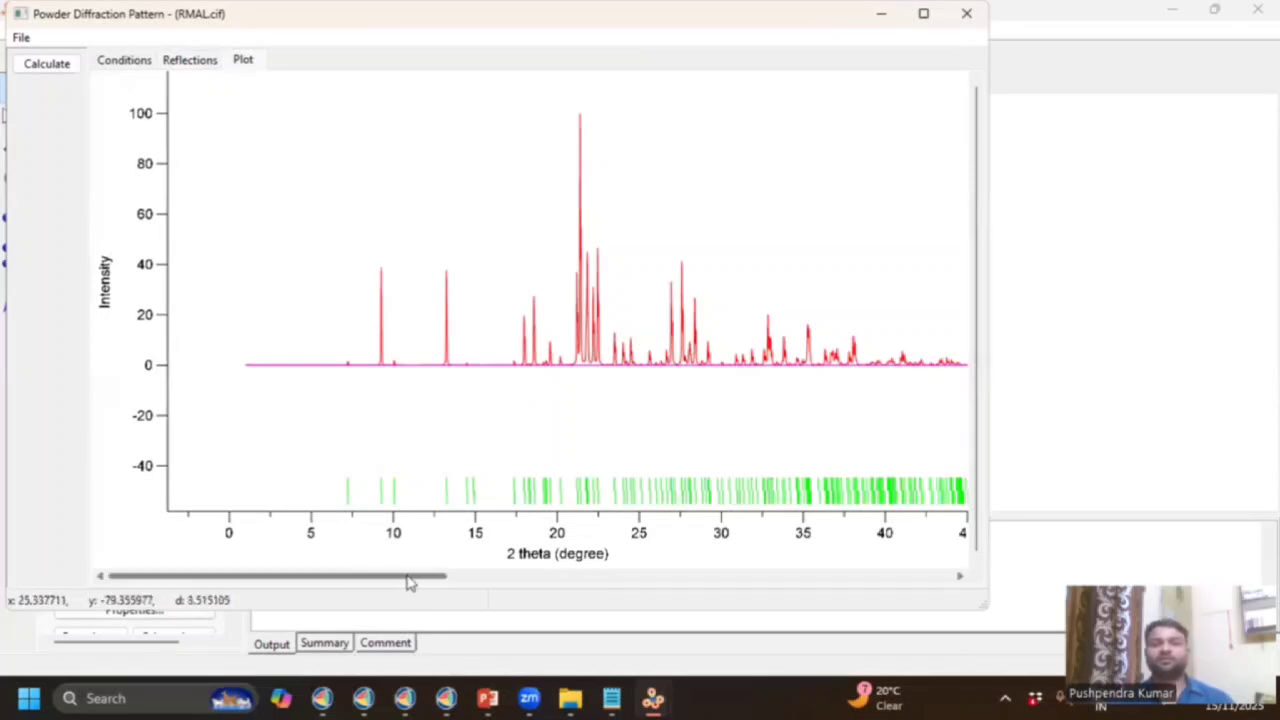
pyautogui.hscroll(2, 400, 583)
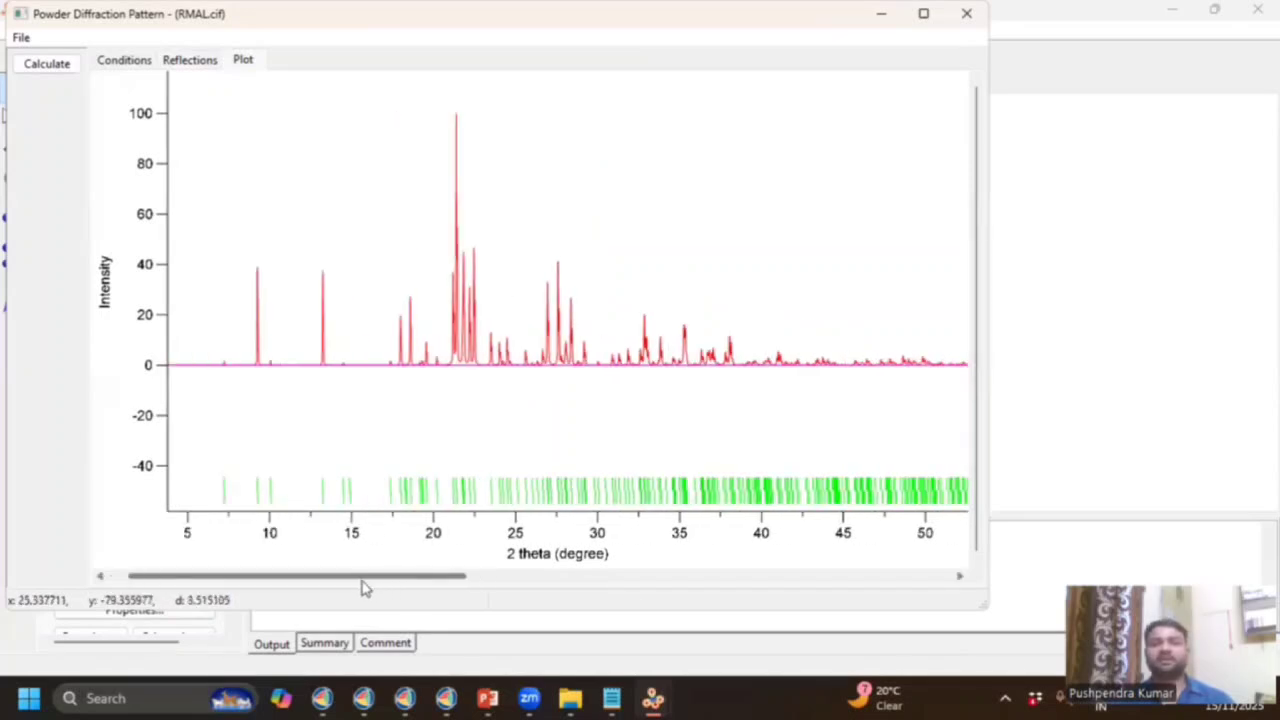
pyautogui.hscroll(-1, 363, 588)
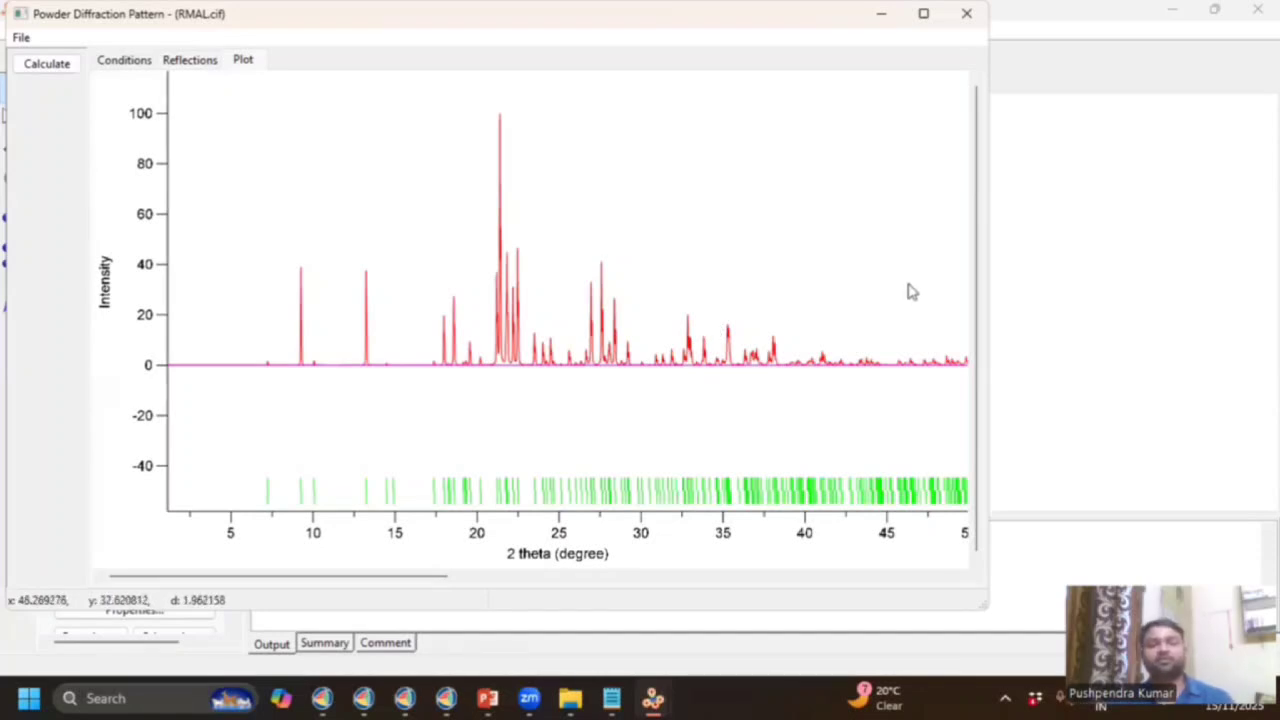
pyautogui.click(22, 39)
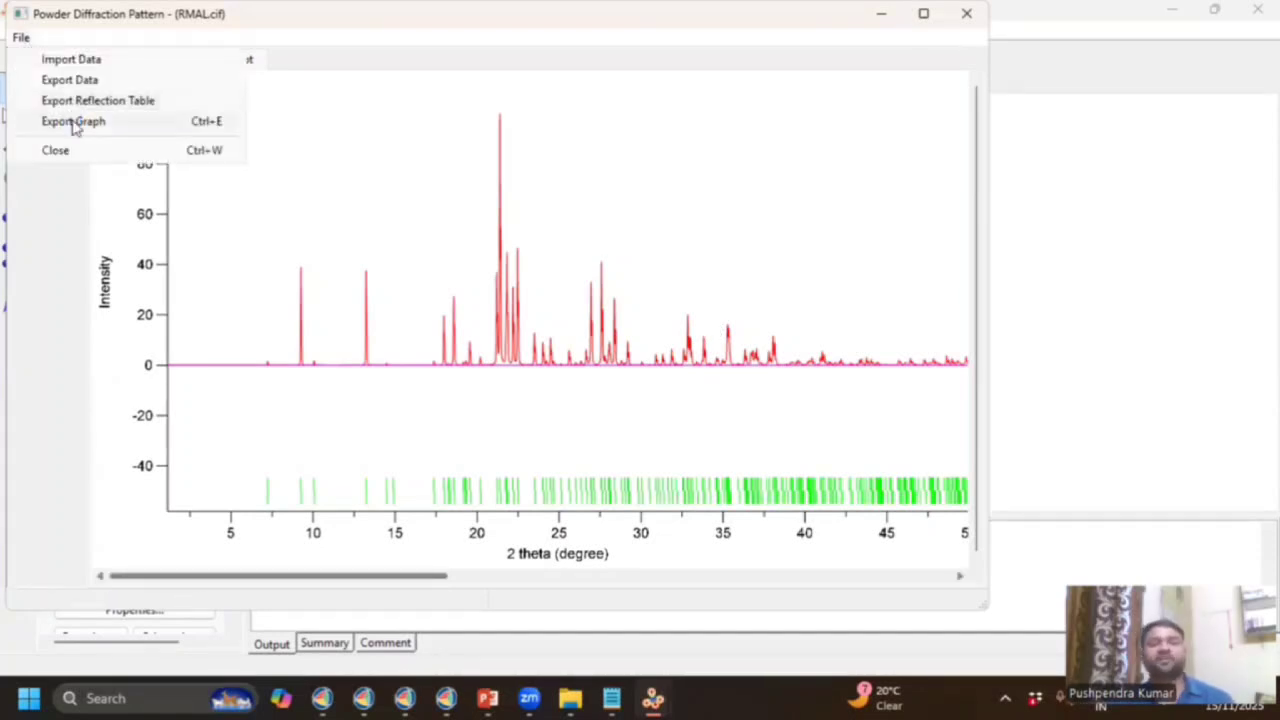
pyautogui.click(73, 121)
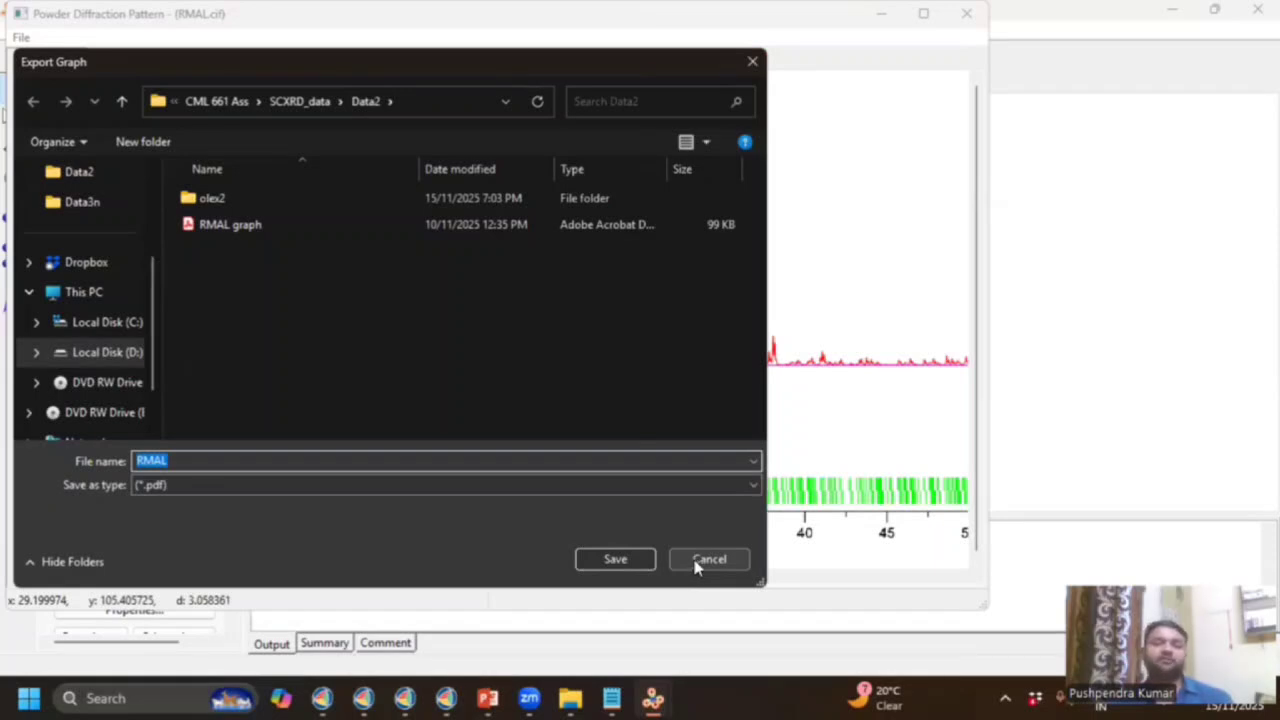
pyautogui.press('Escape')
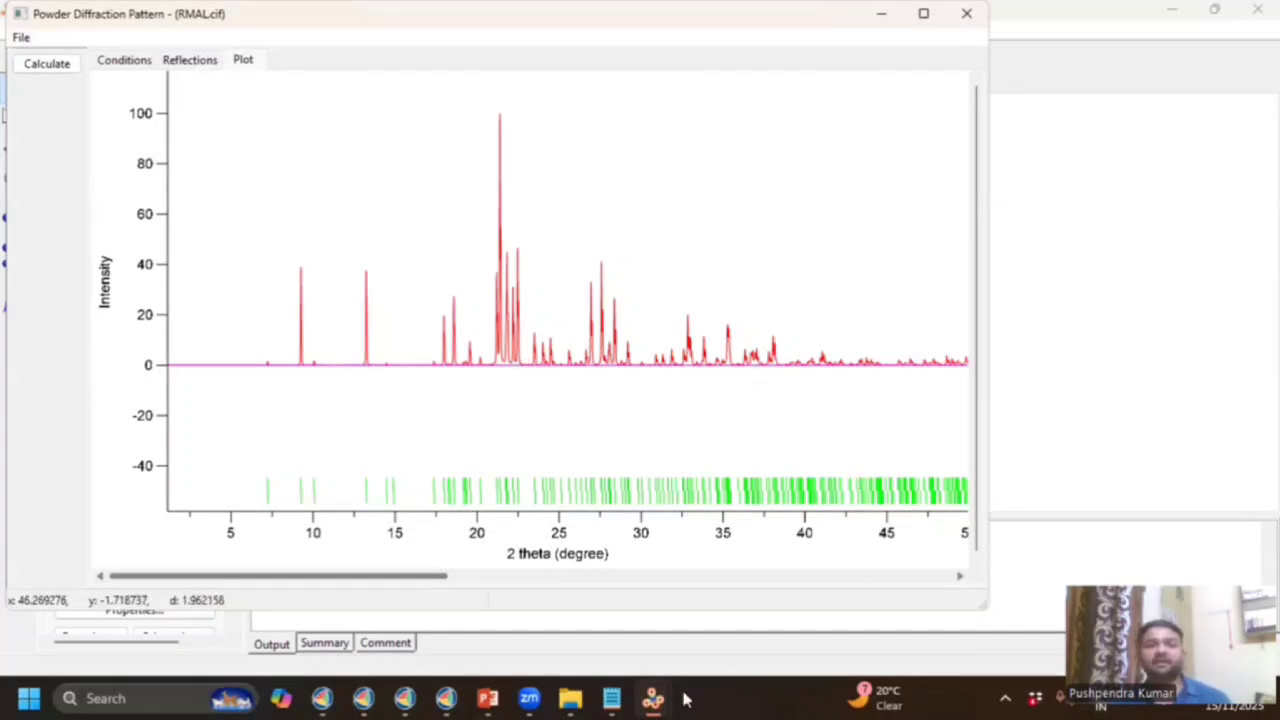
# Bring the CML 661 Assignment 2 presentation forward and scroll its thumbnails back to the top.
pyautogui.click(487, 699)
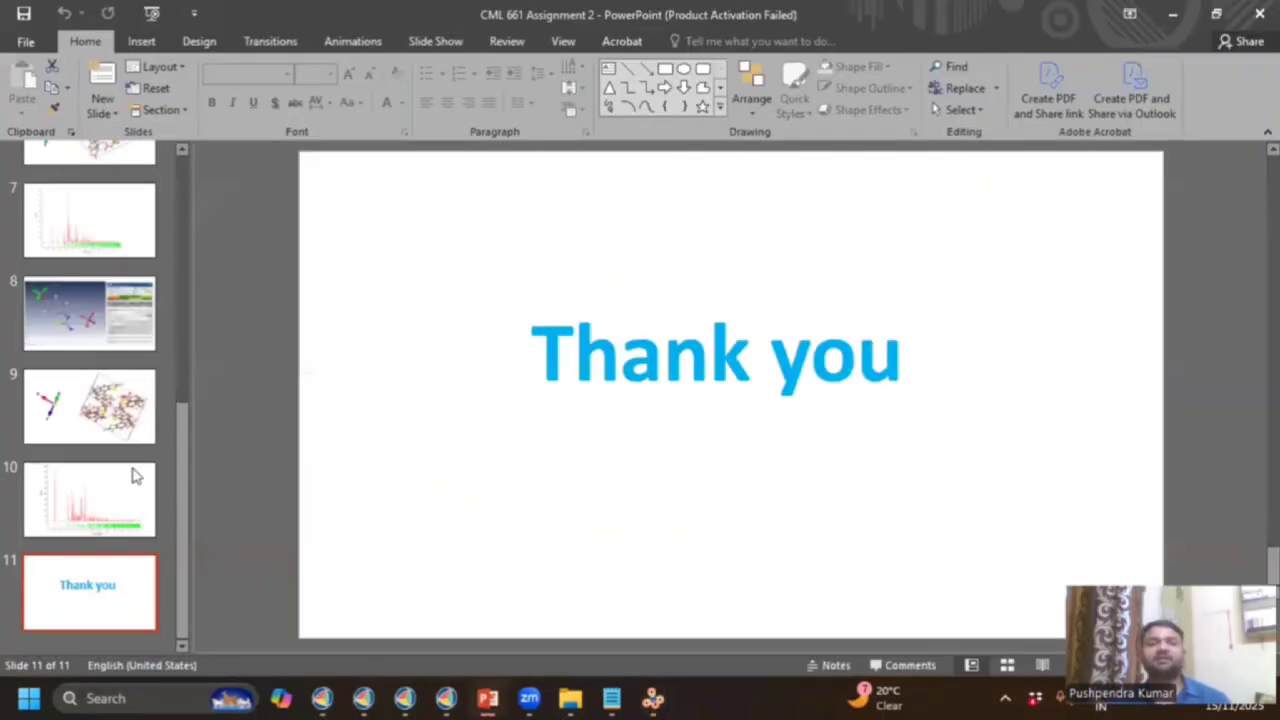
pyautogui.scroll(3, 198, 312)
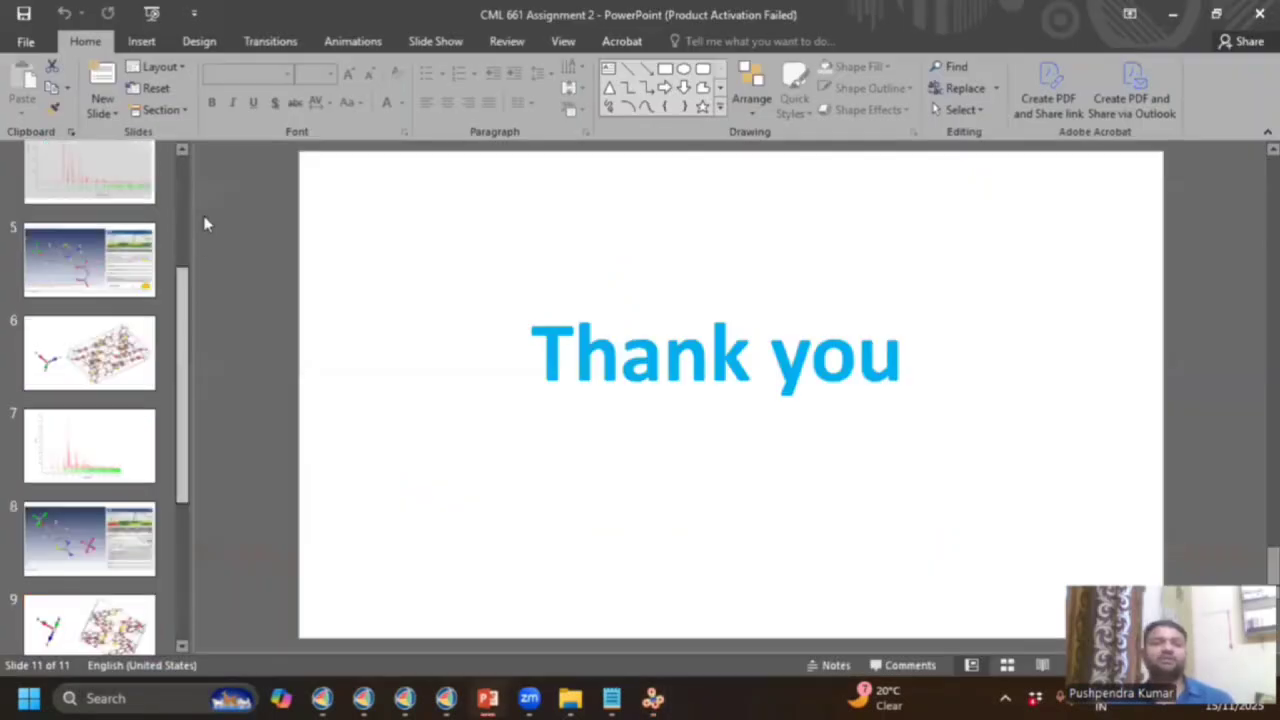
pyautogui.scroll(3, 190, 255)
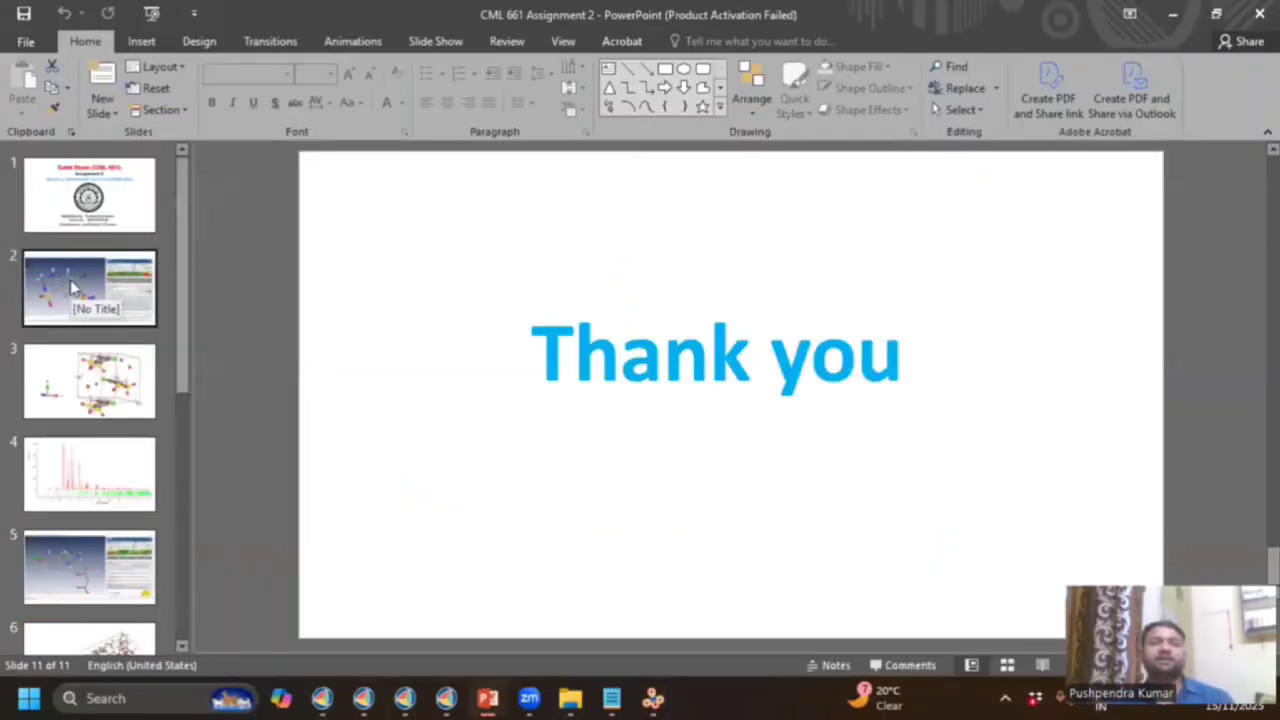